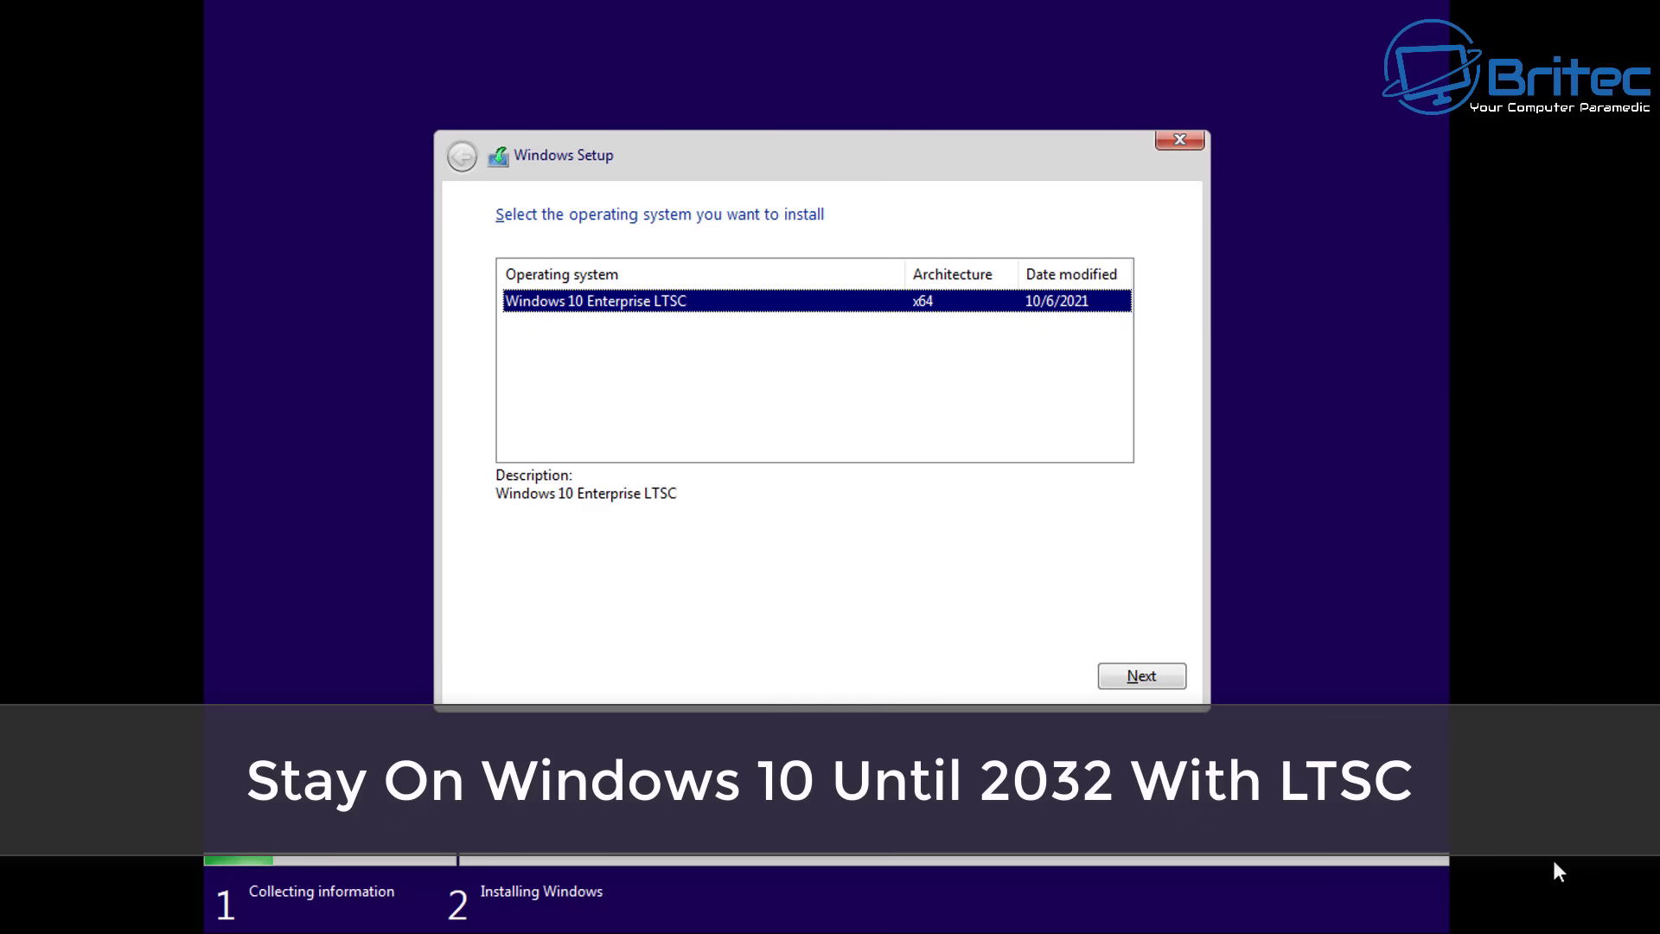
Choose the Windows 10 Enterprise LTSC x64 edition and let Setup install it through to the desktop
click(1149, 687)
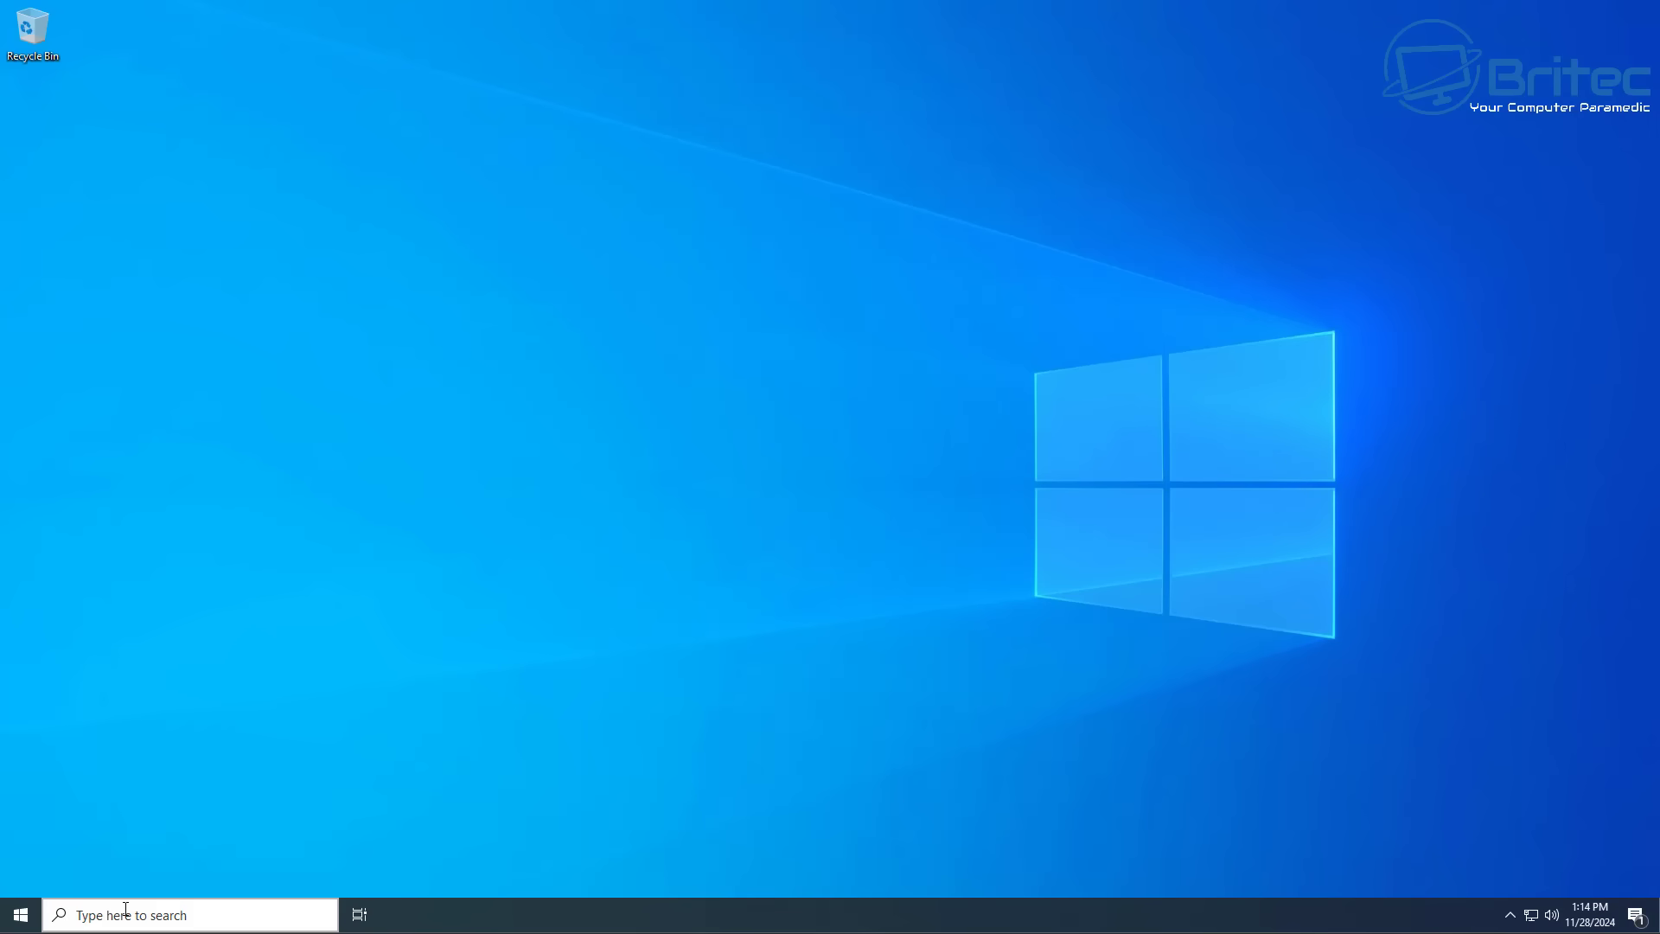
Set Settings > System > Display resolution to 1920 × 1080, keep it, and close Settings
click(24, 916)
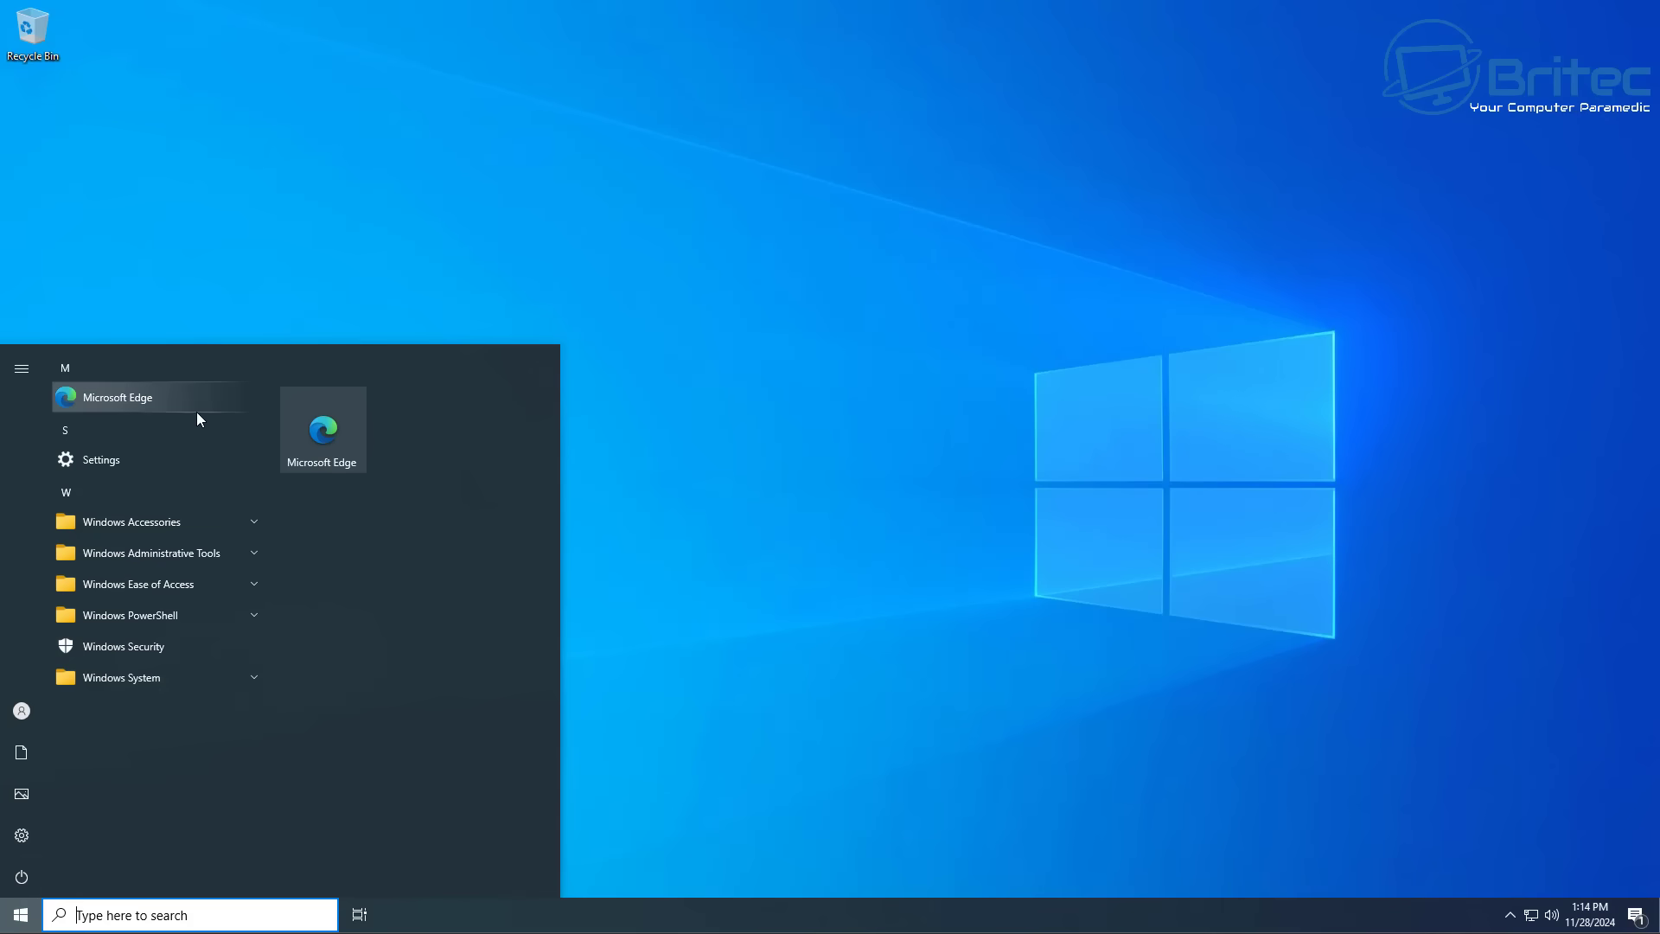
click(22, 834)
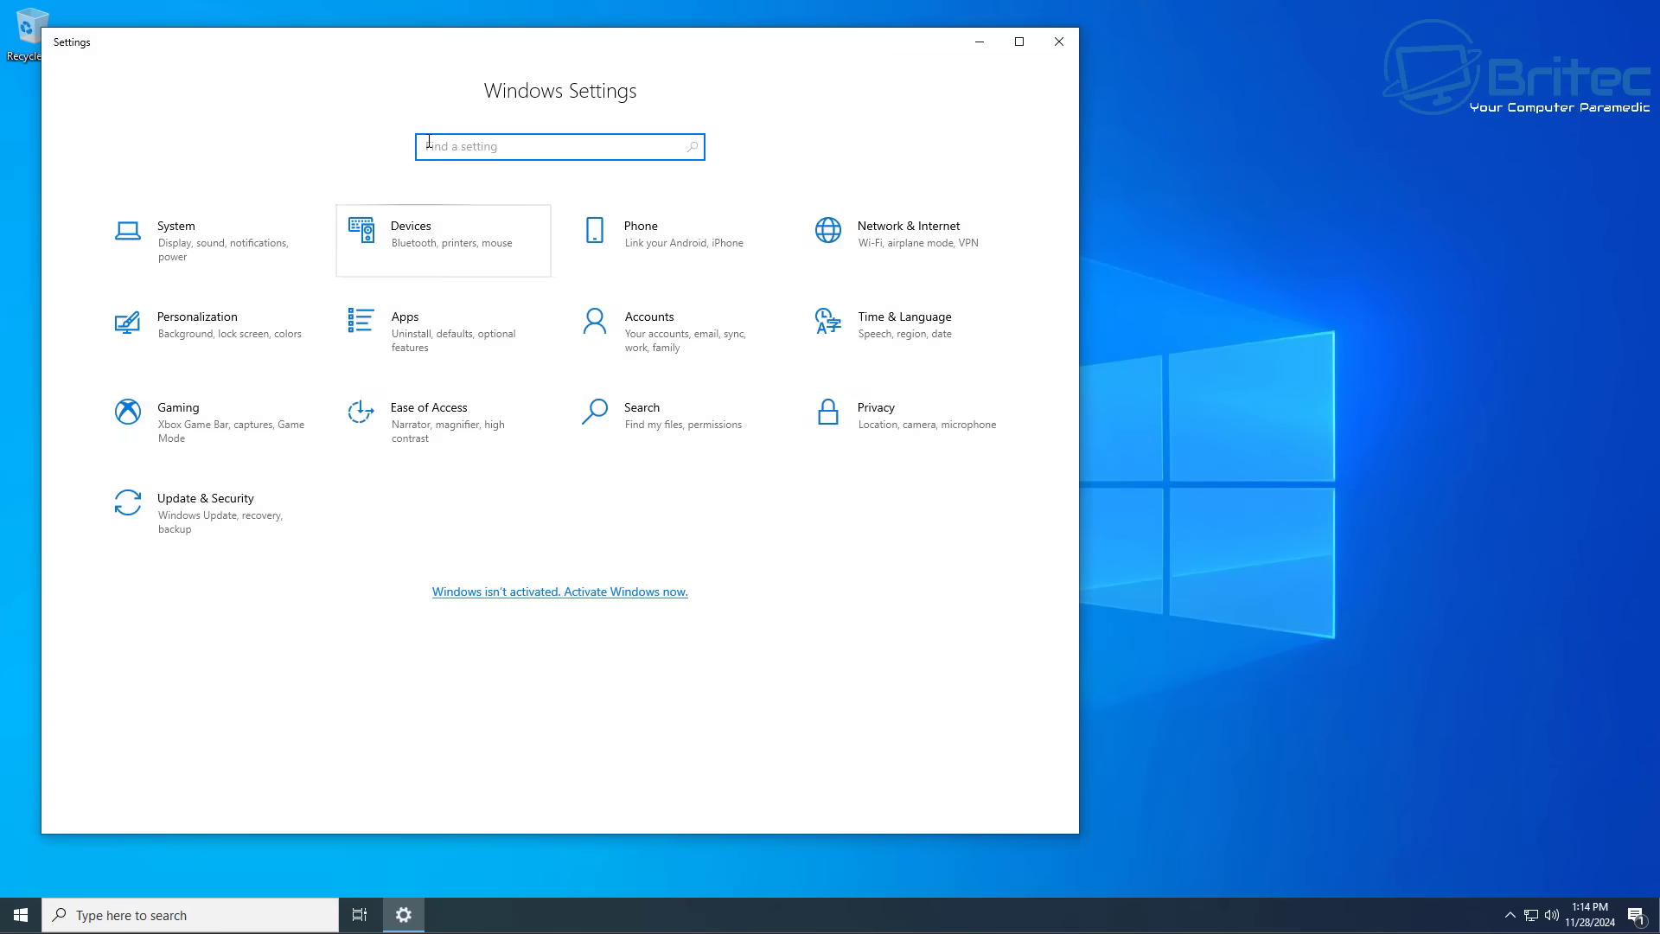
drag(382, 59, 656, 79)
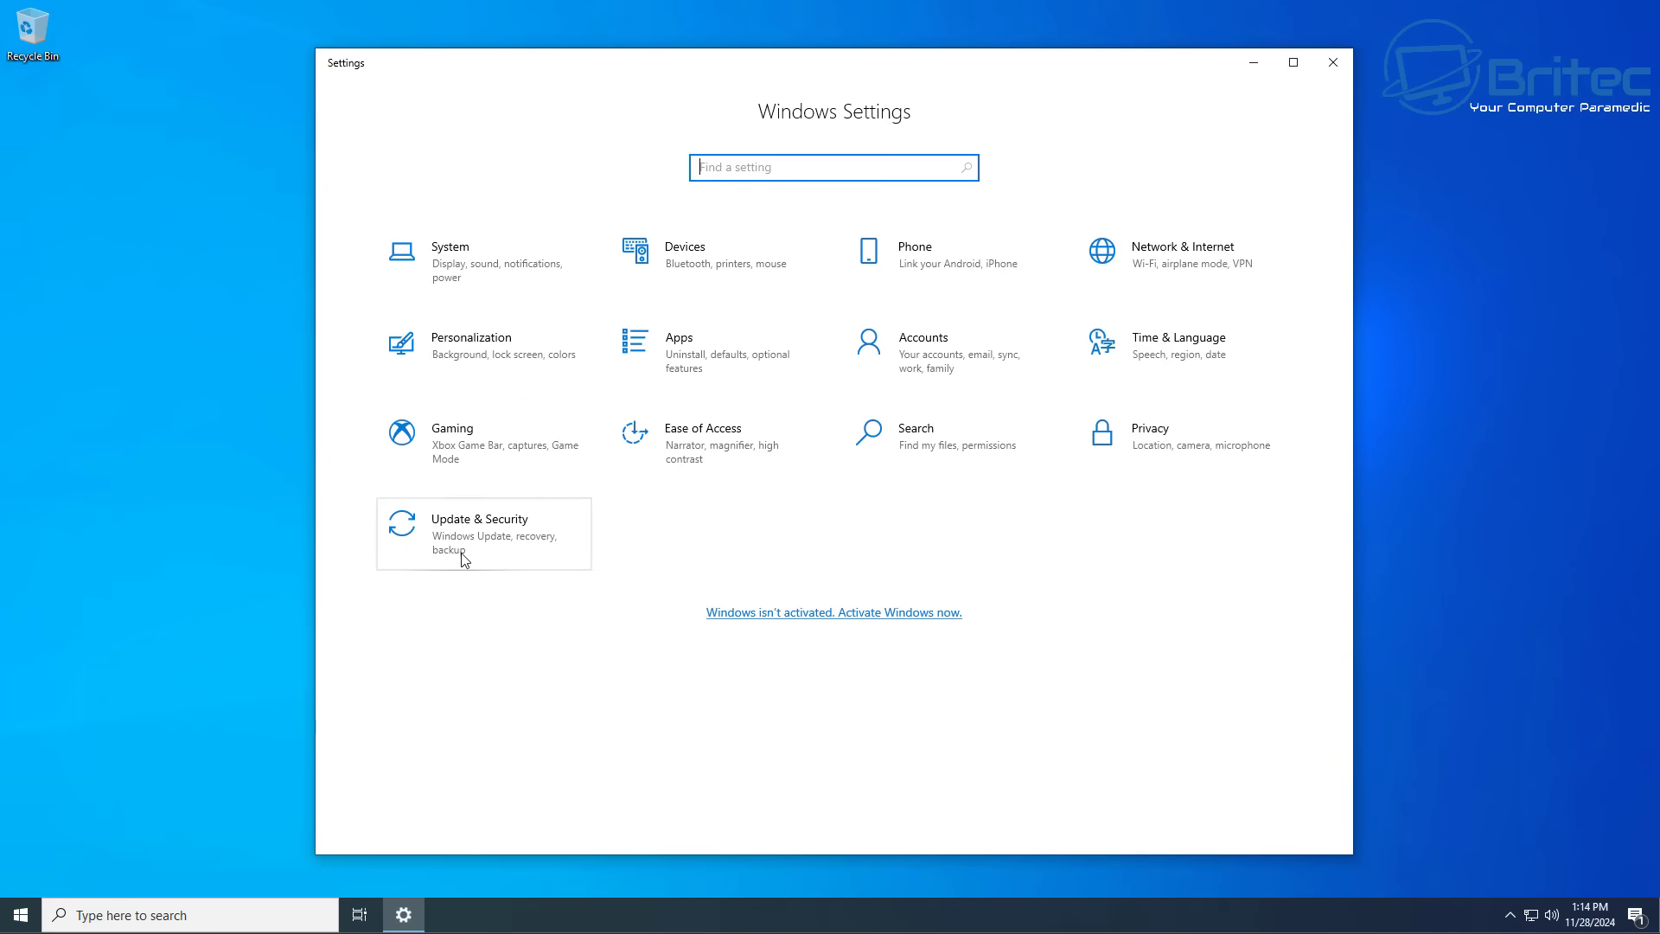
click(505, 286)
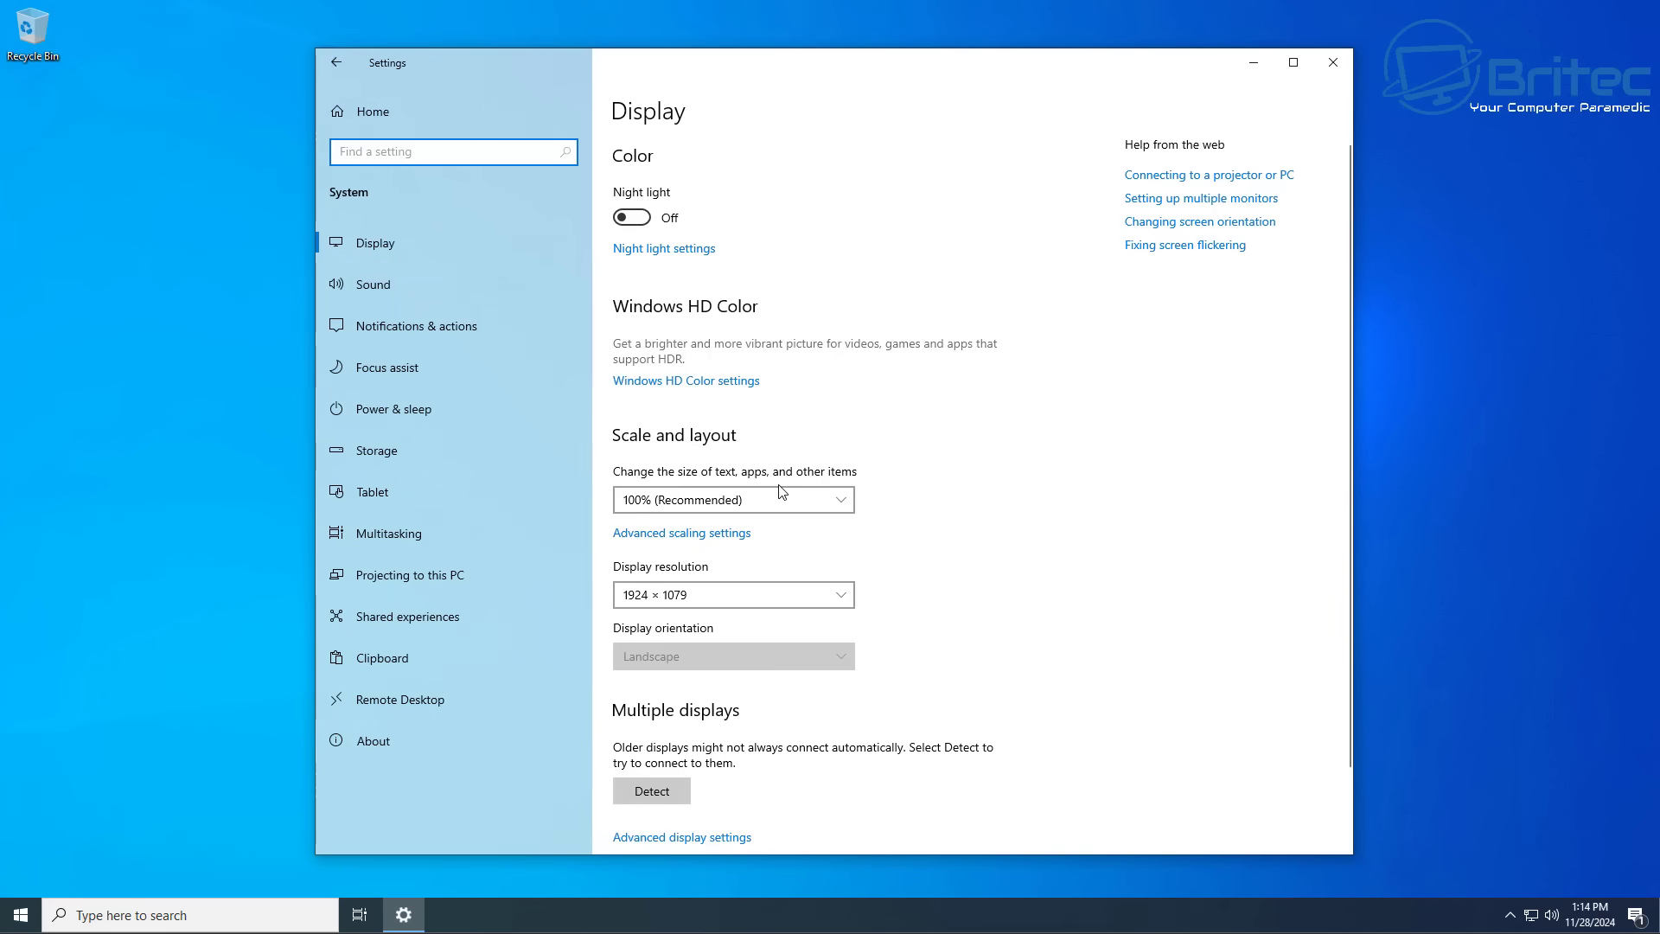
click(852, 597)
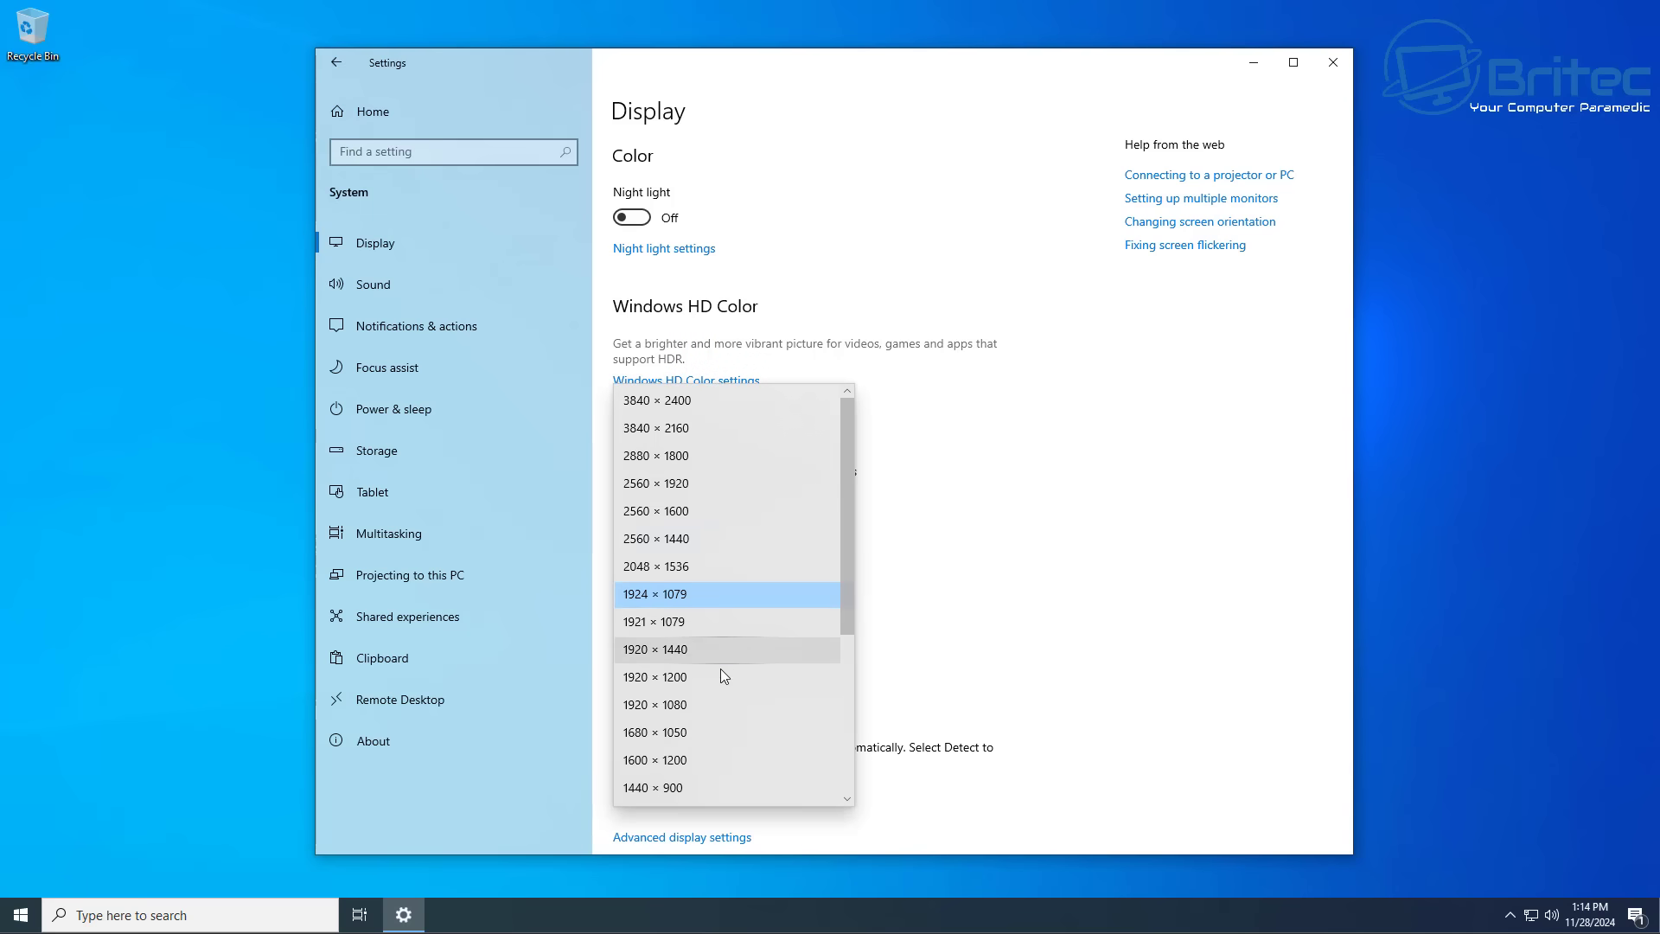
click(714, 704)
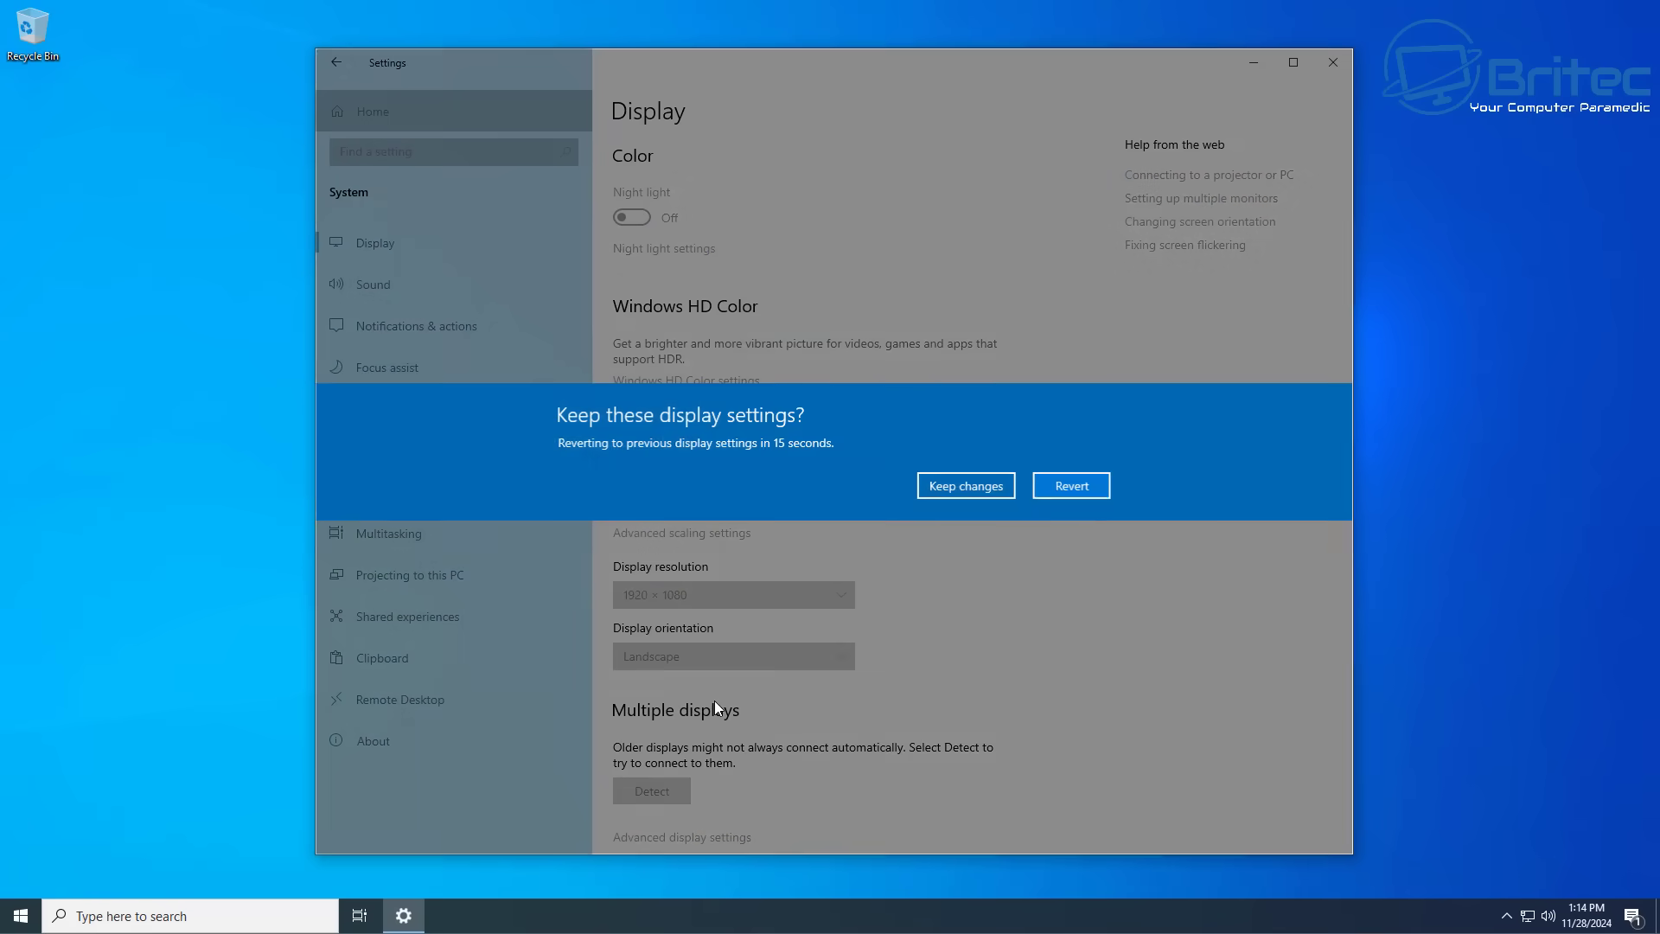
click(975, 478)
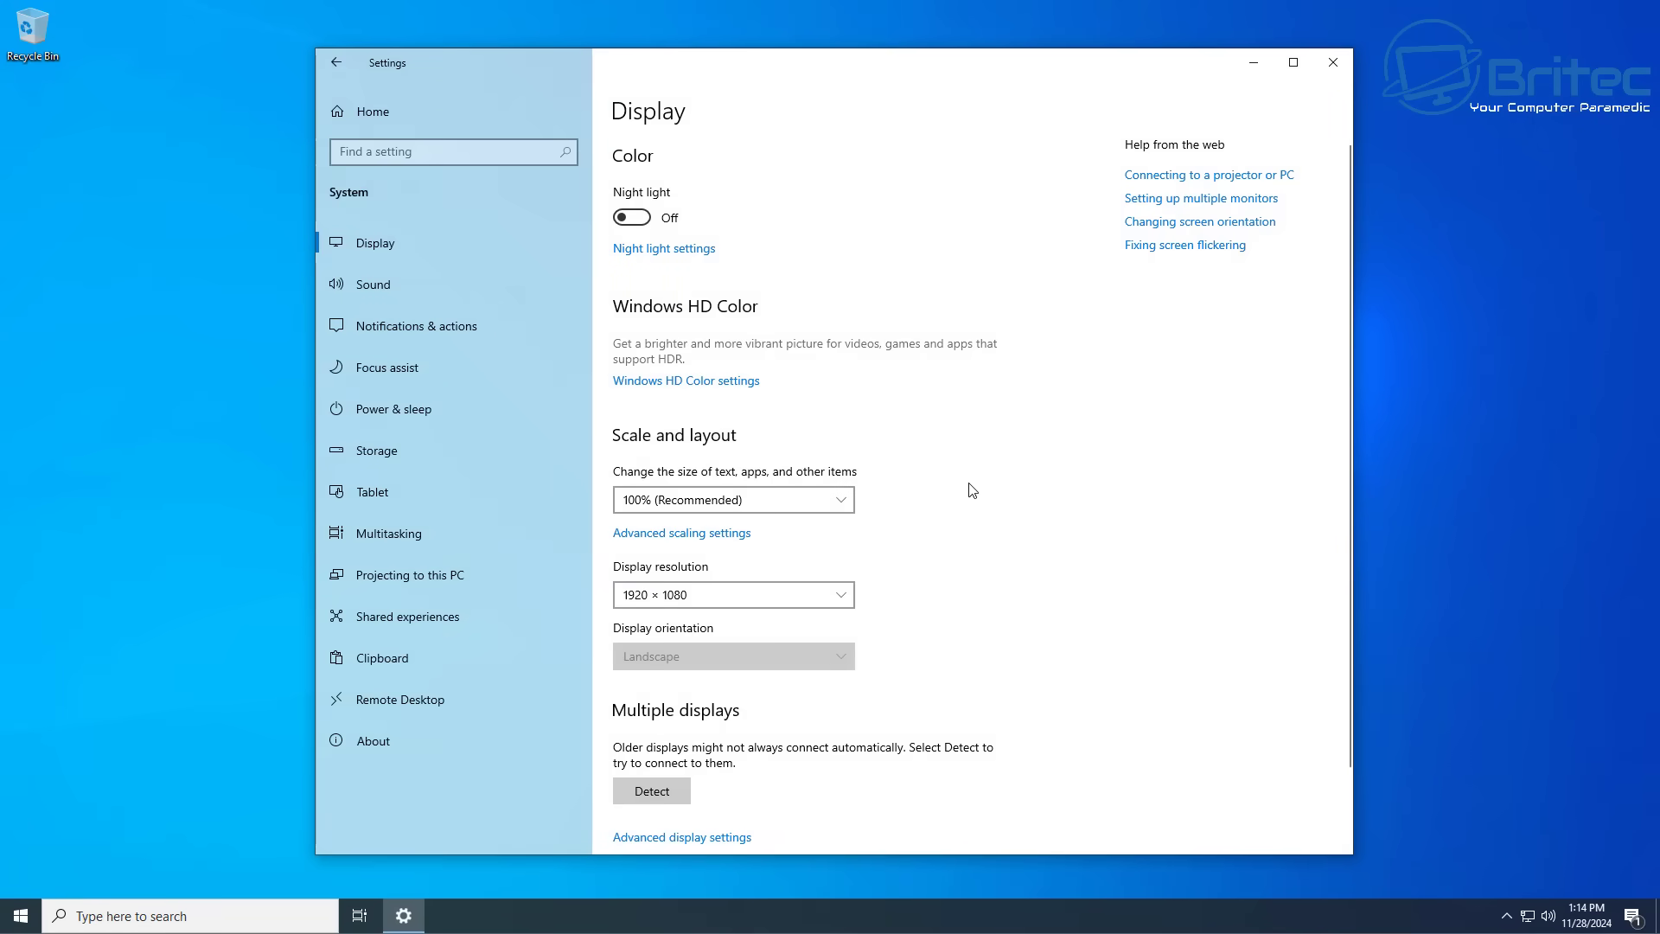
click(1342, 51)
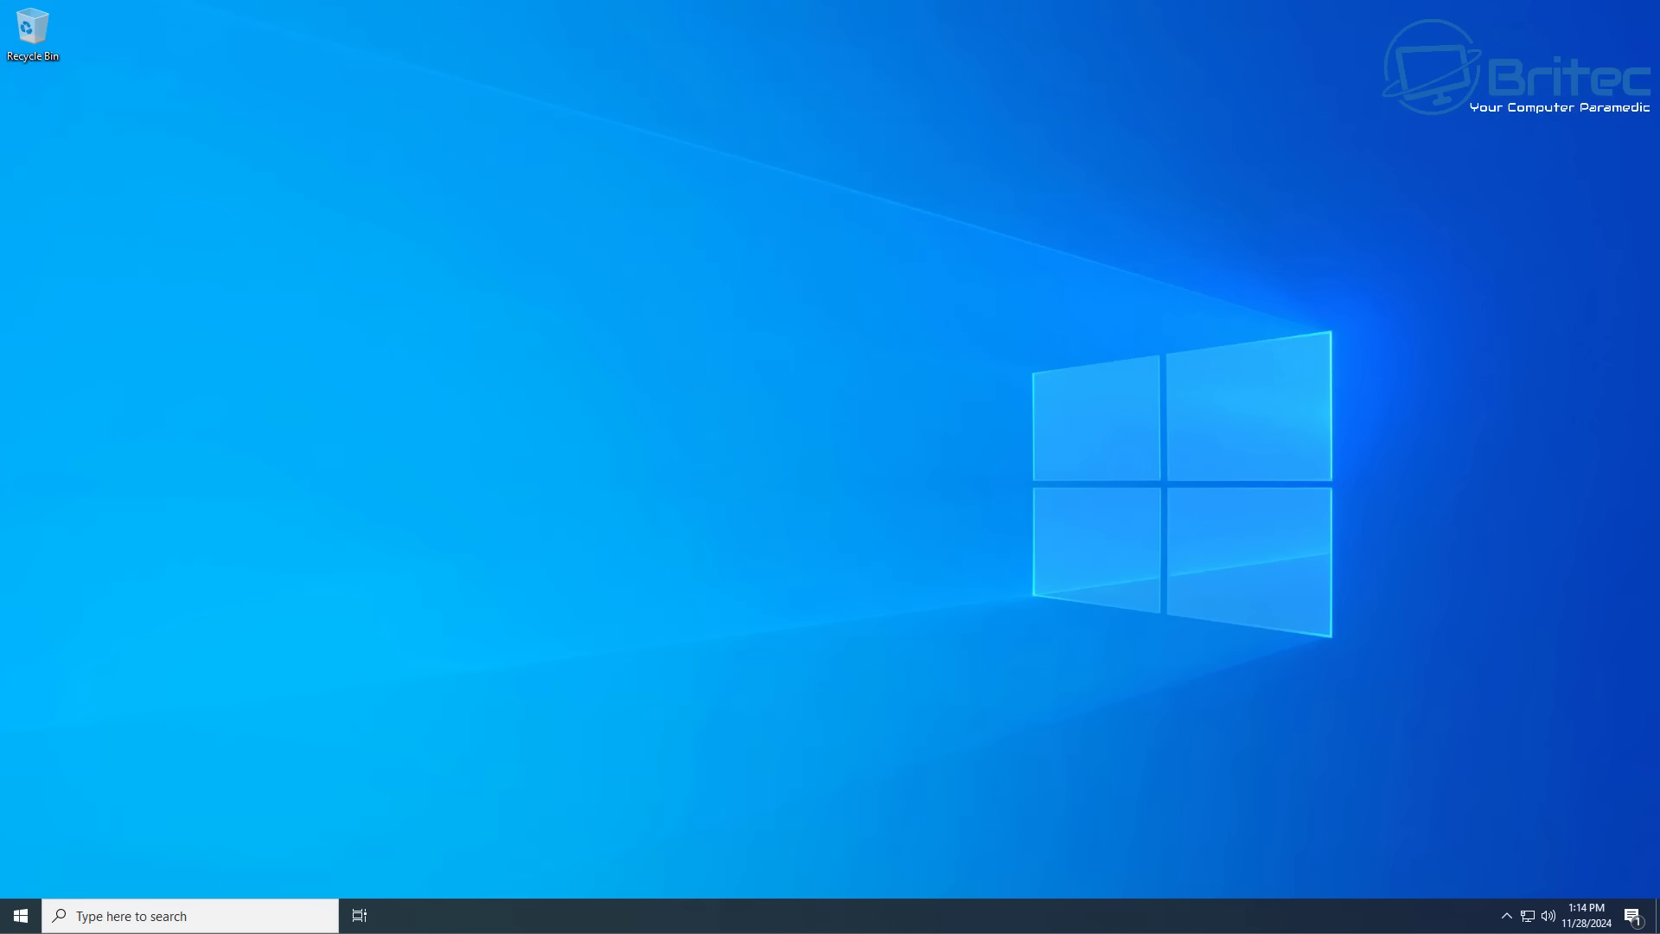
right_click(21, 915)
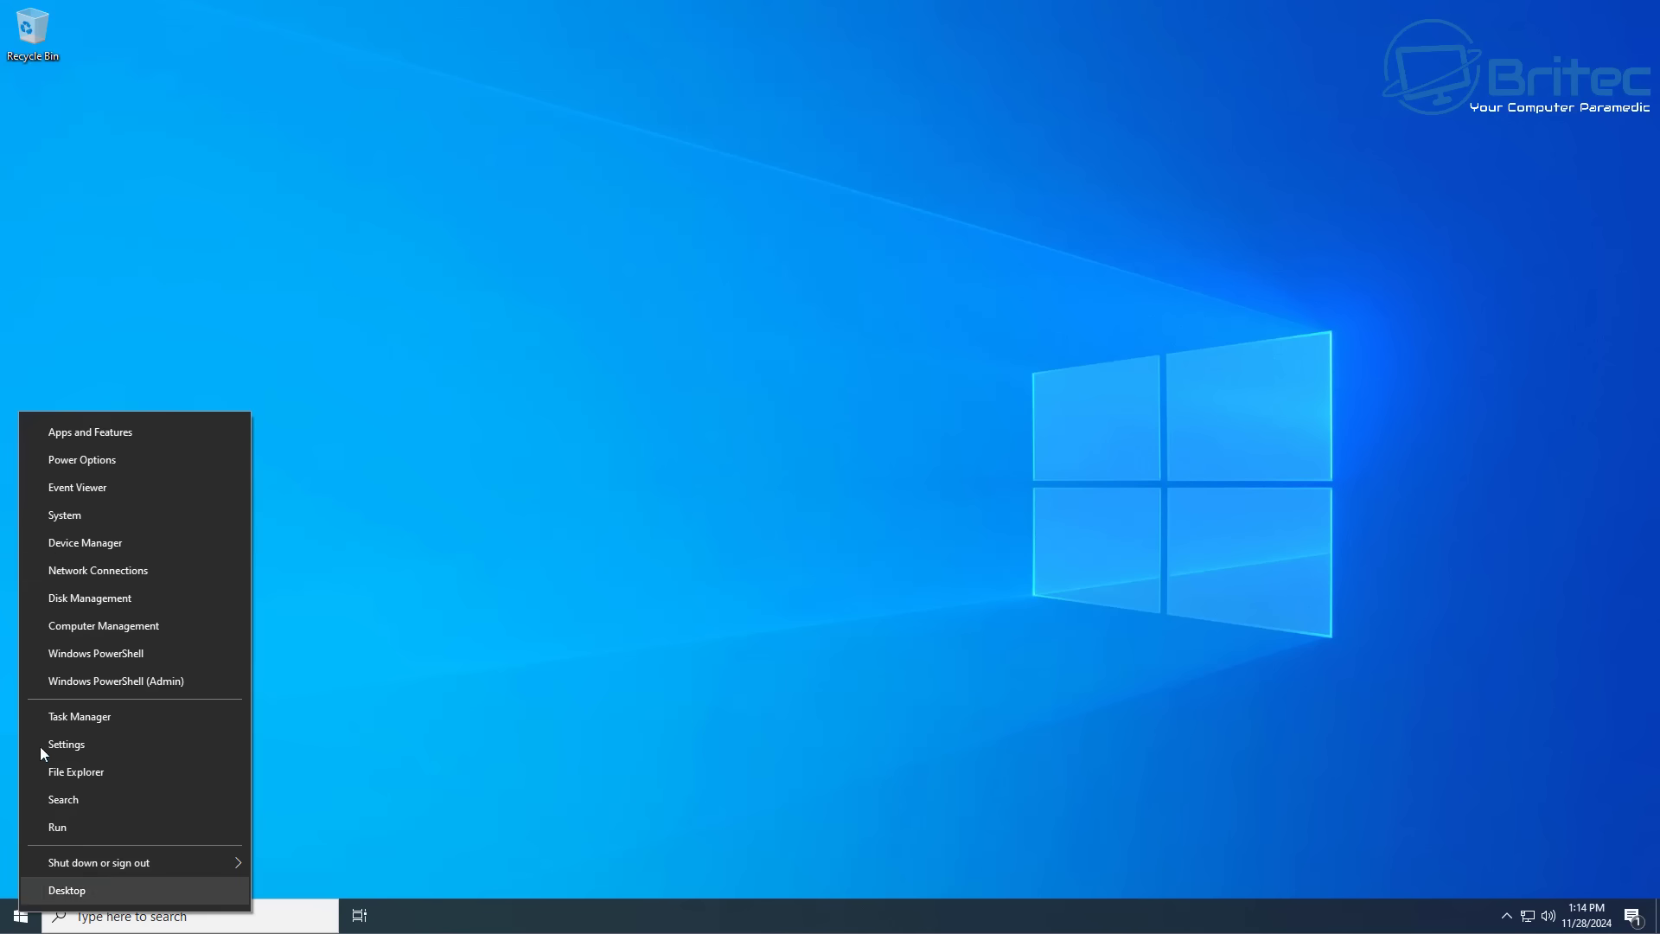
click(74, 516)
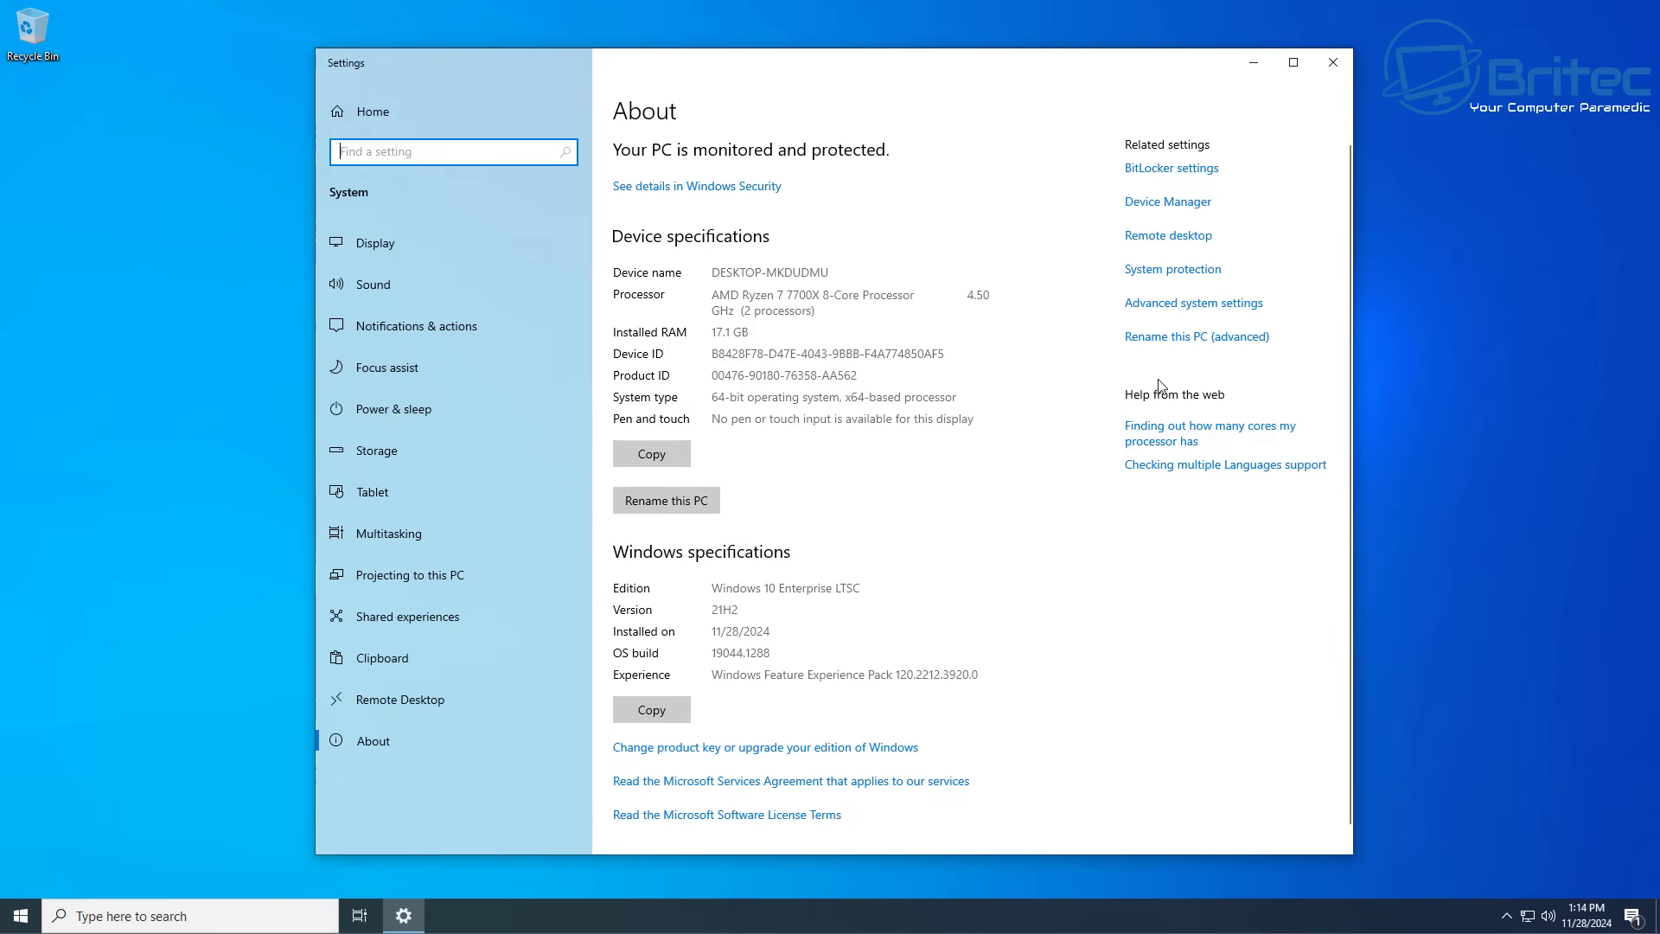
click(840, 590)
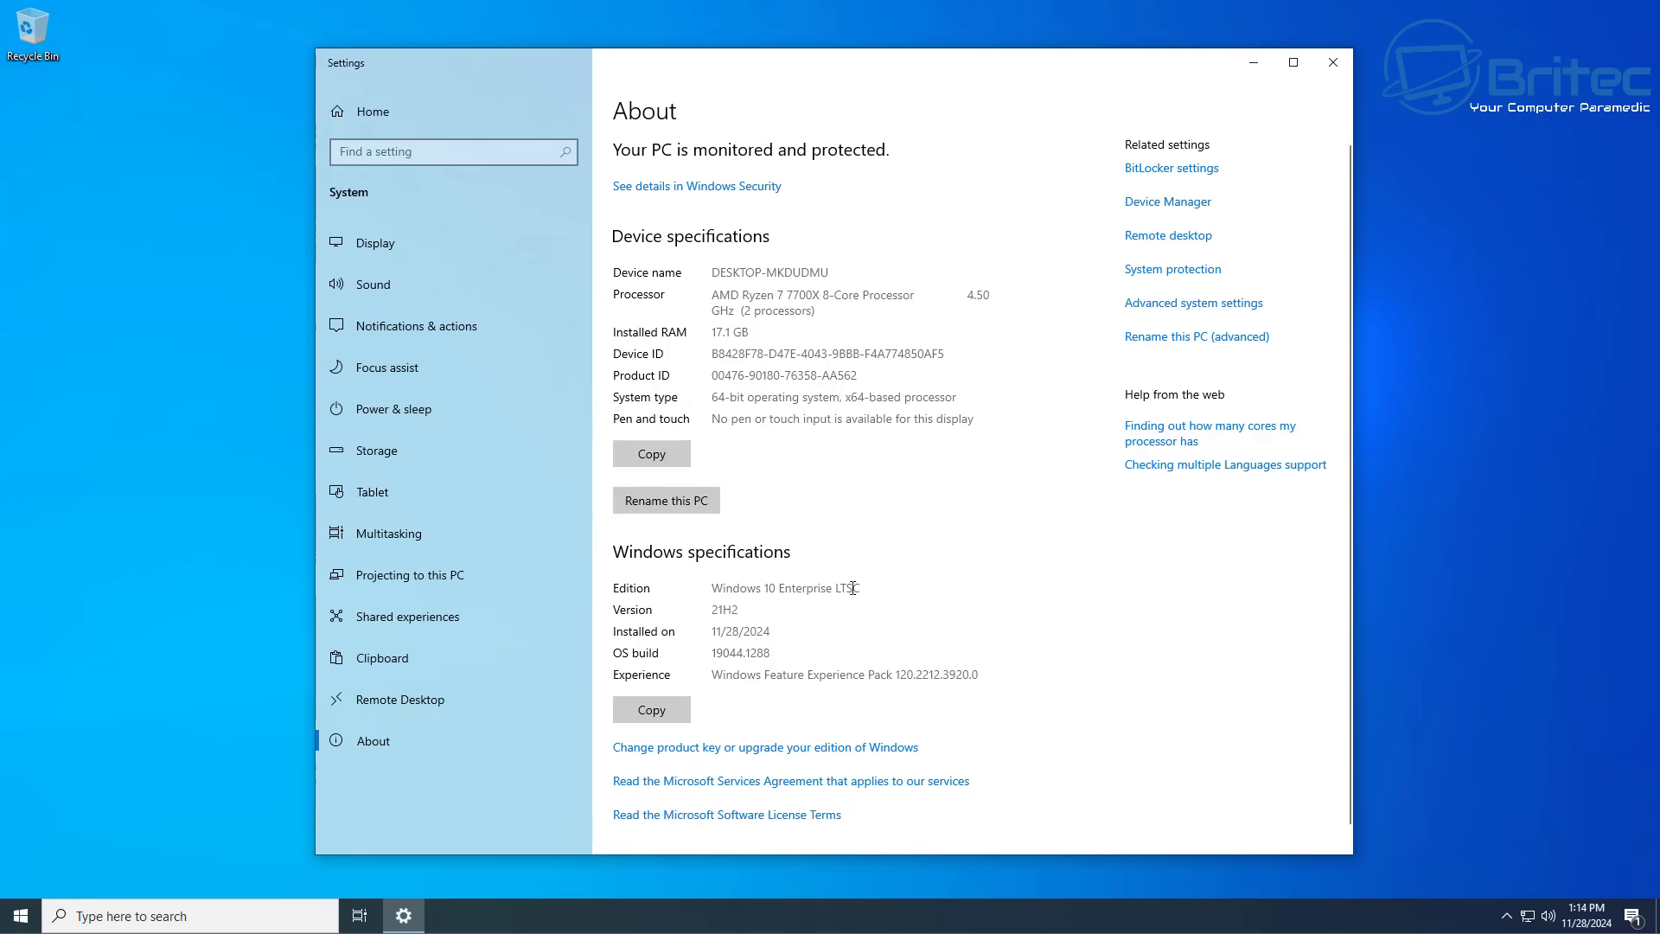
drag(841, 589, 711, 592)
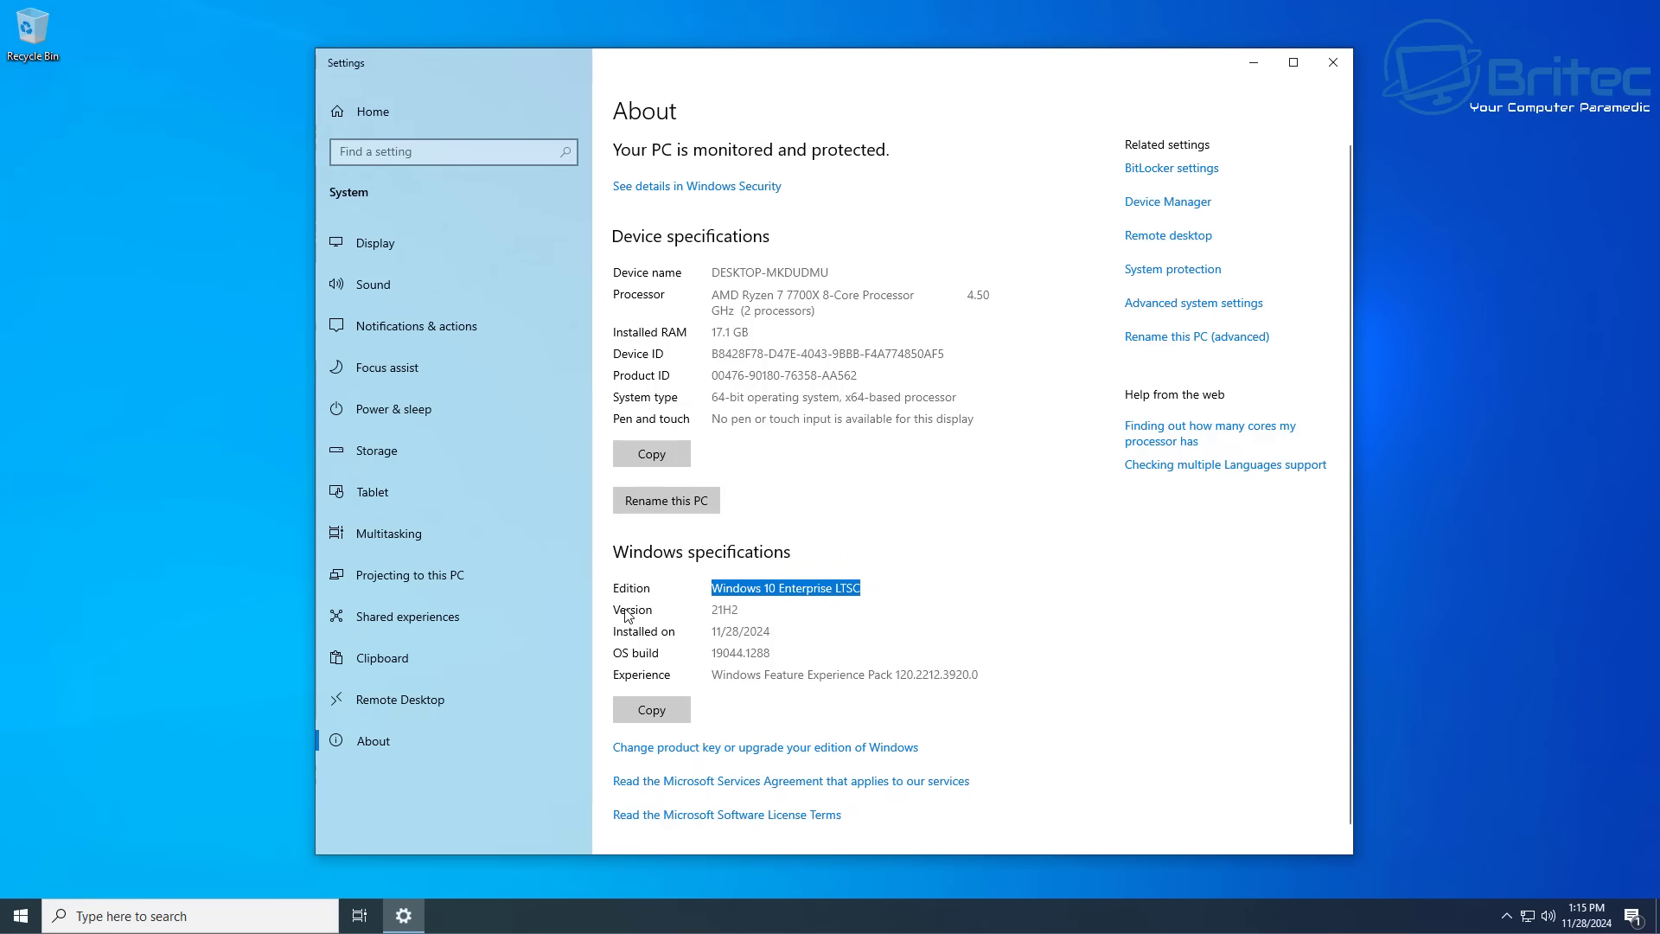
click(905, 589)
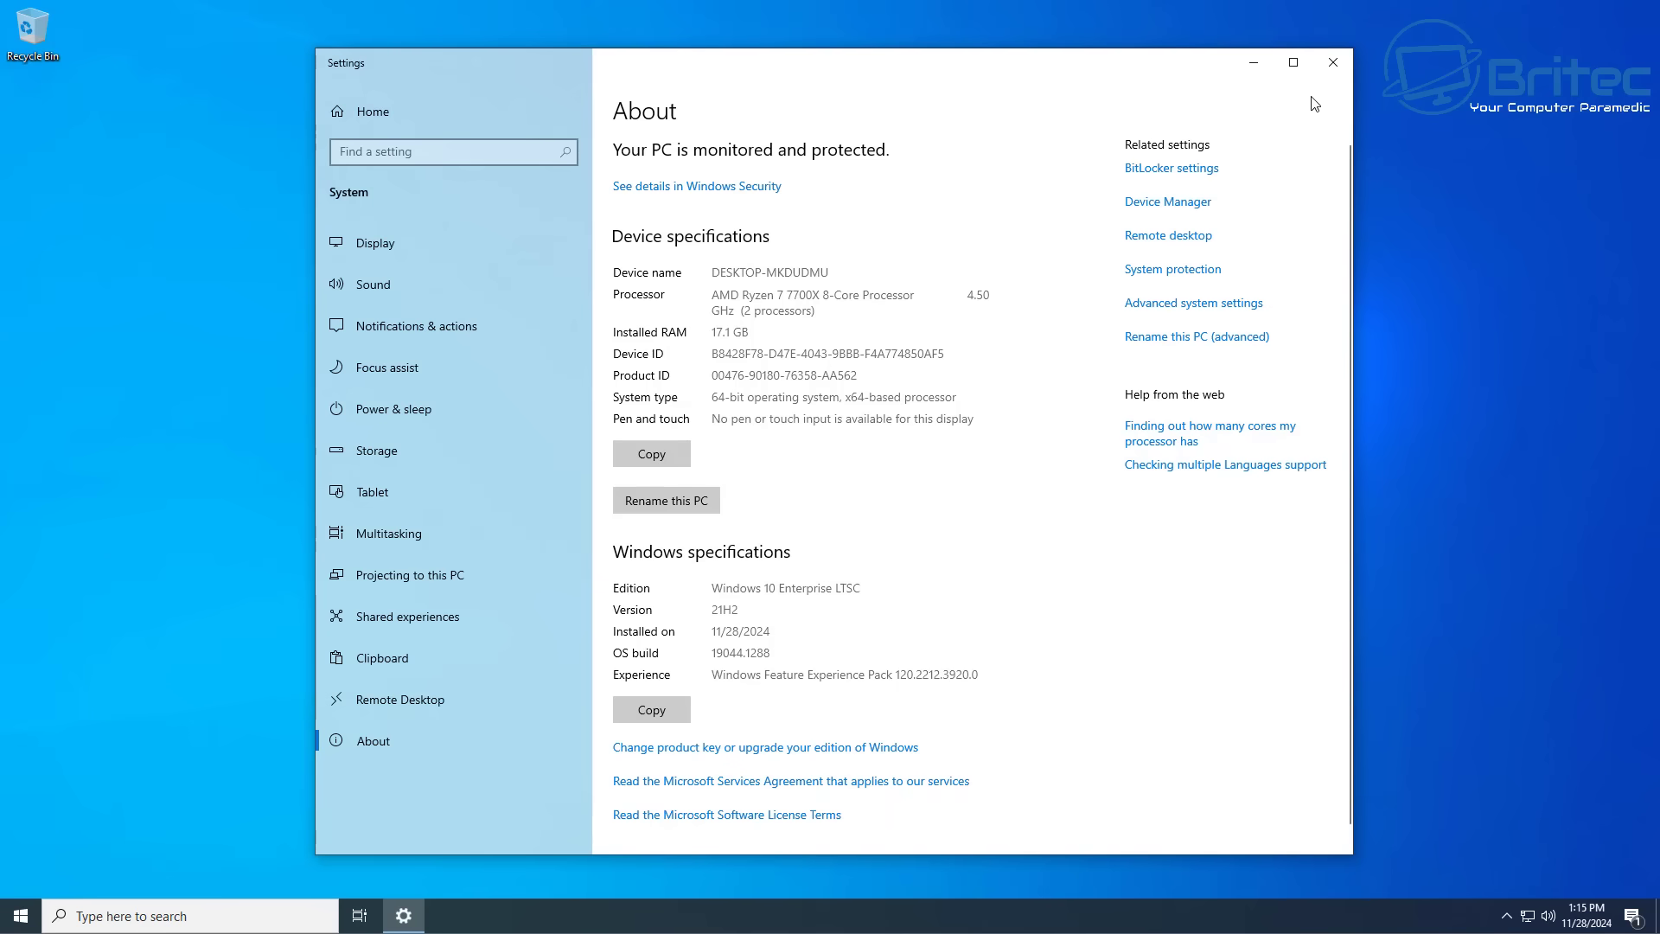
Review Apps & features (5 apps, including Microsoft Edge and VMware Tools), then go back Home
click(1341, 60)
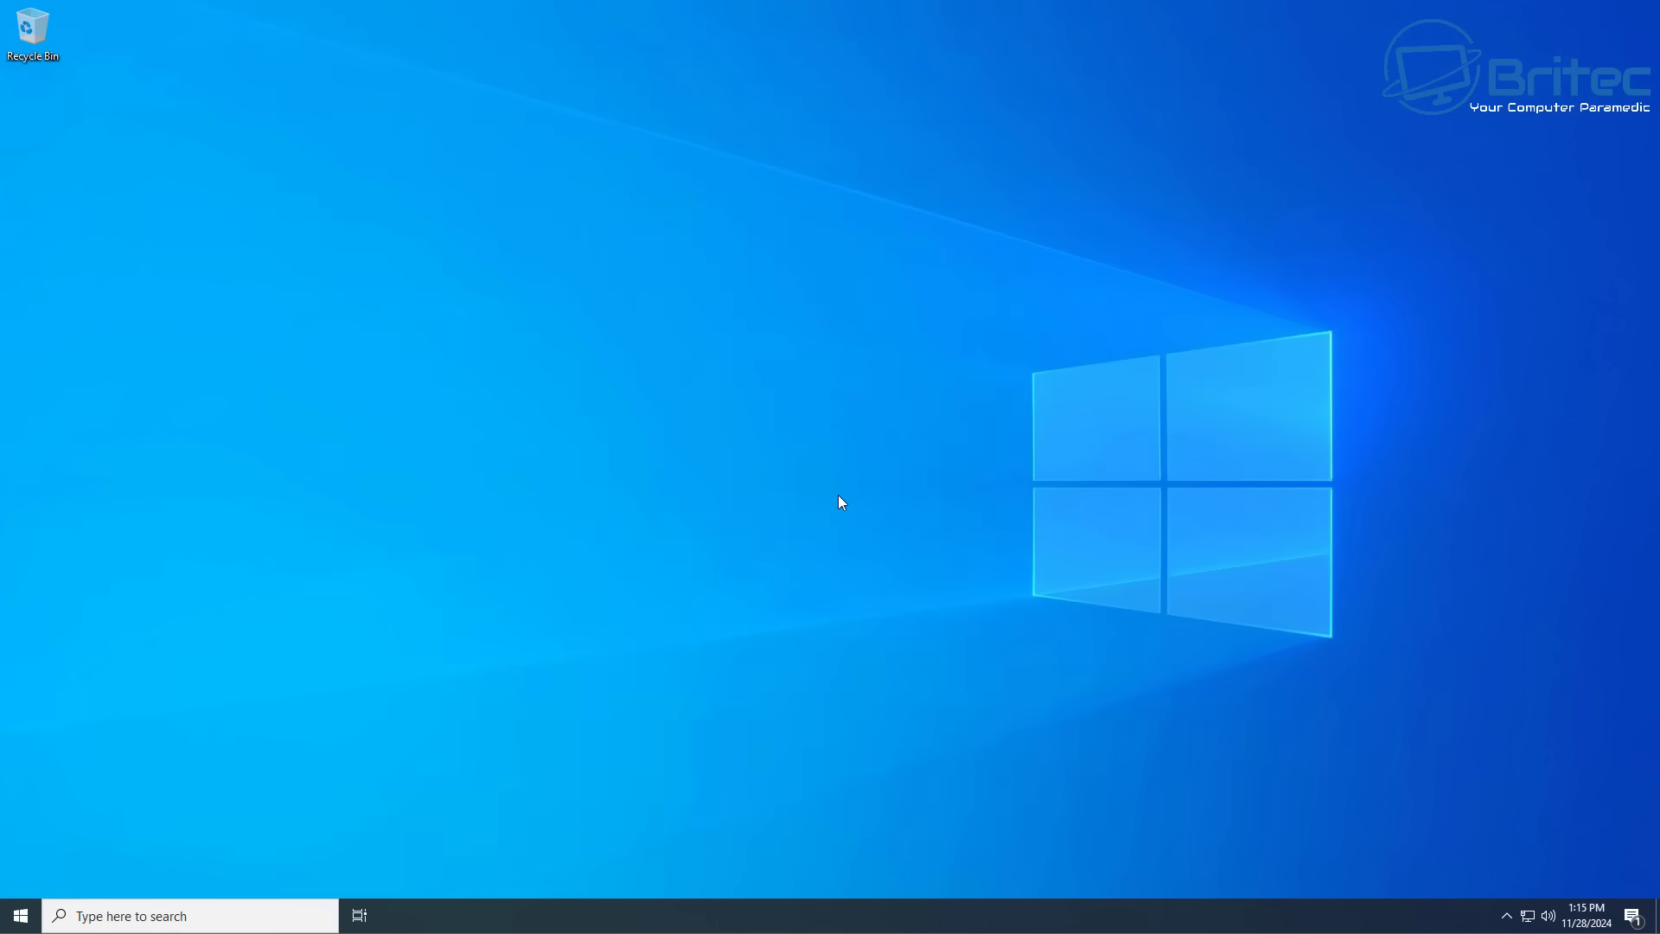
click(19, 914)
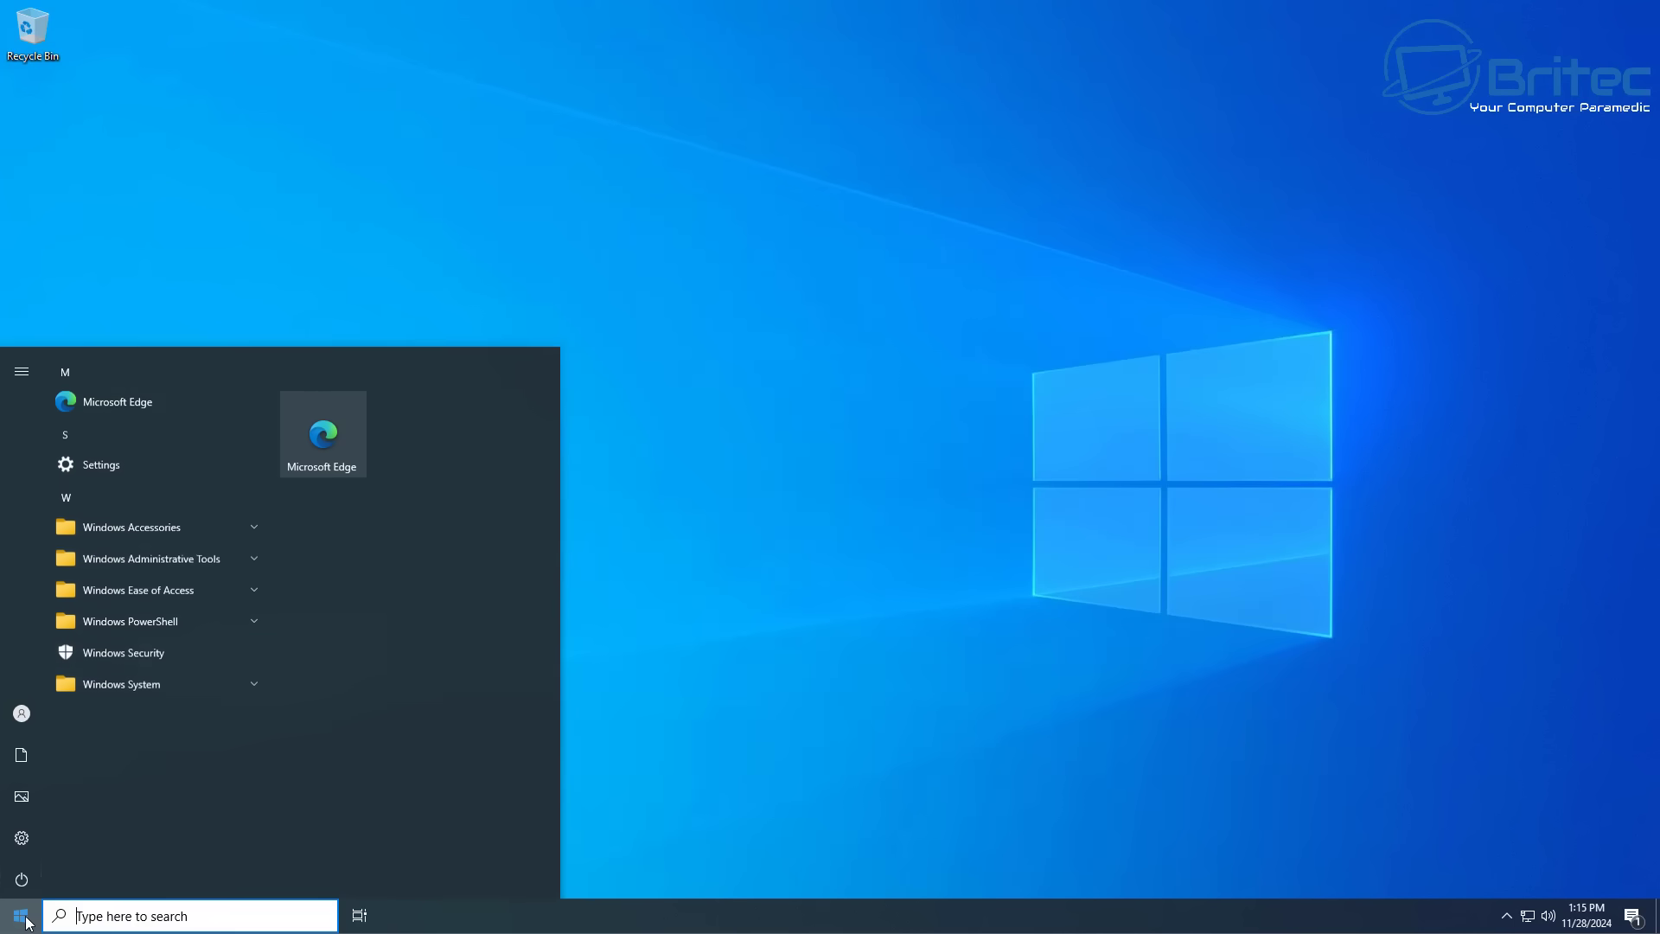
mouse_move(16, 846)
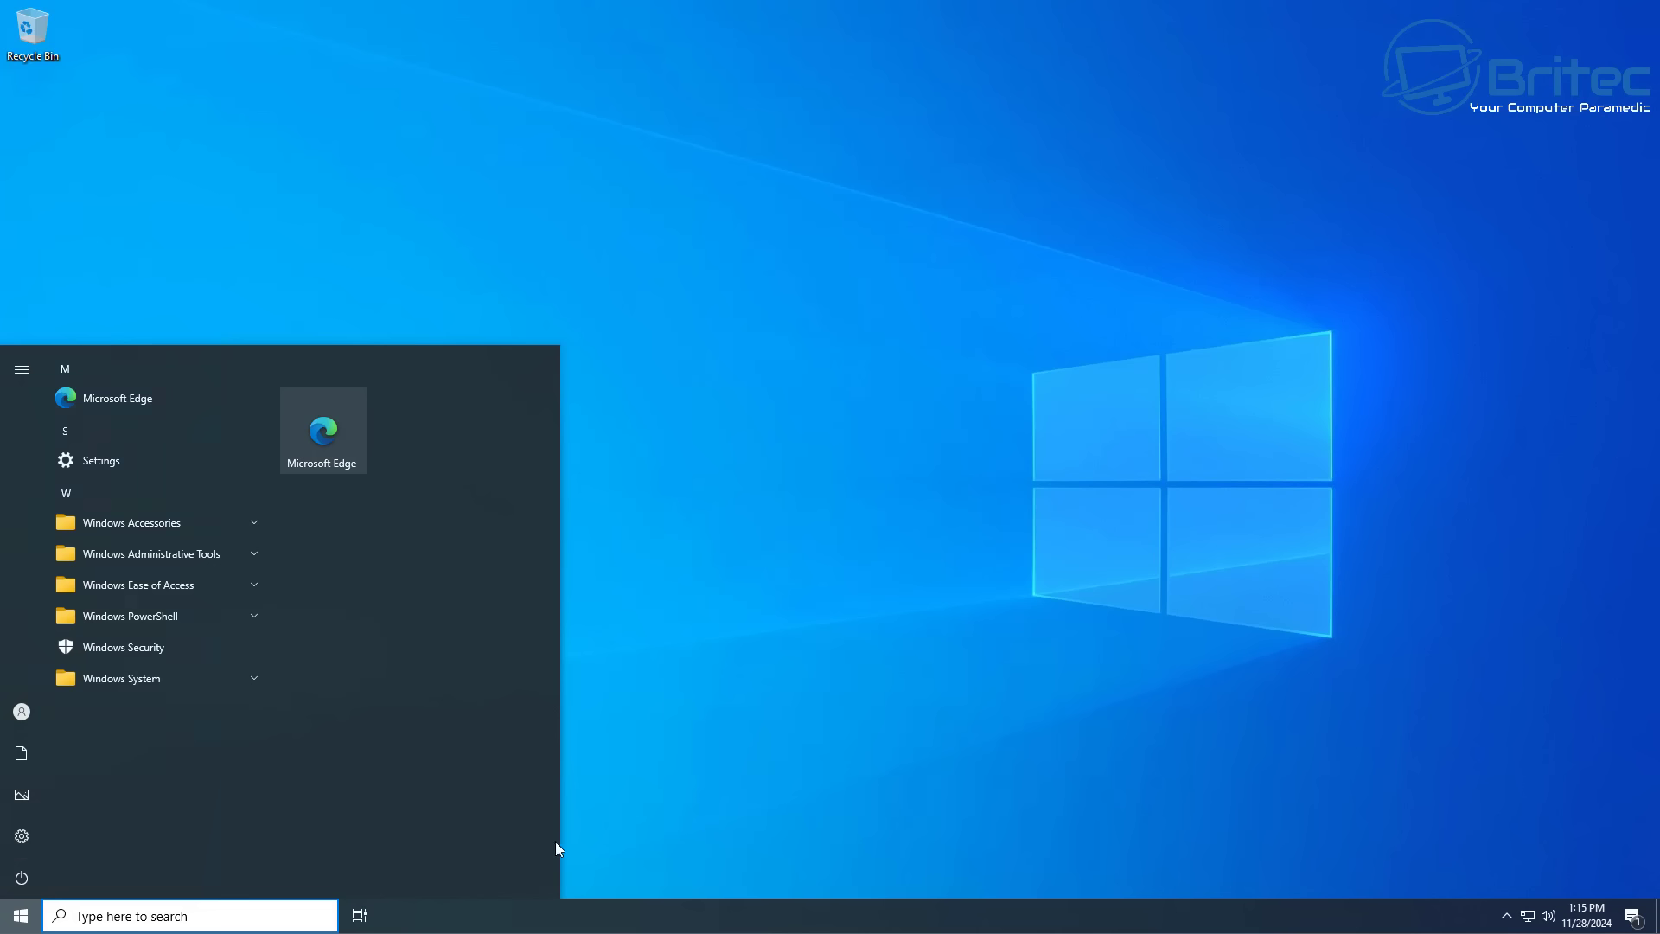
click(21, 836)
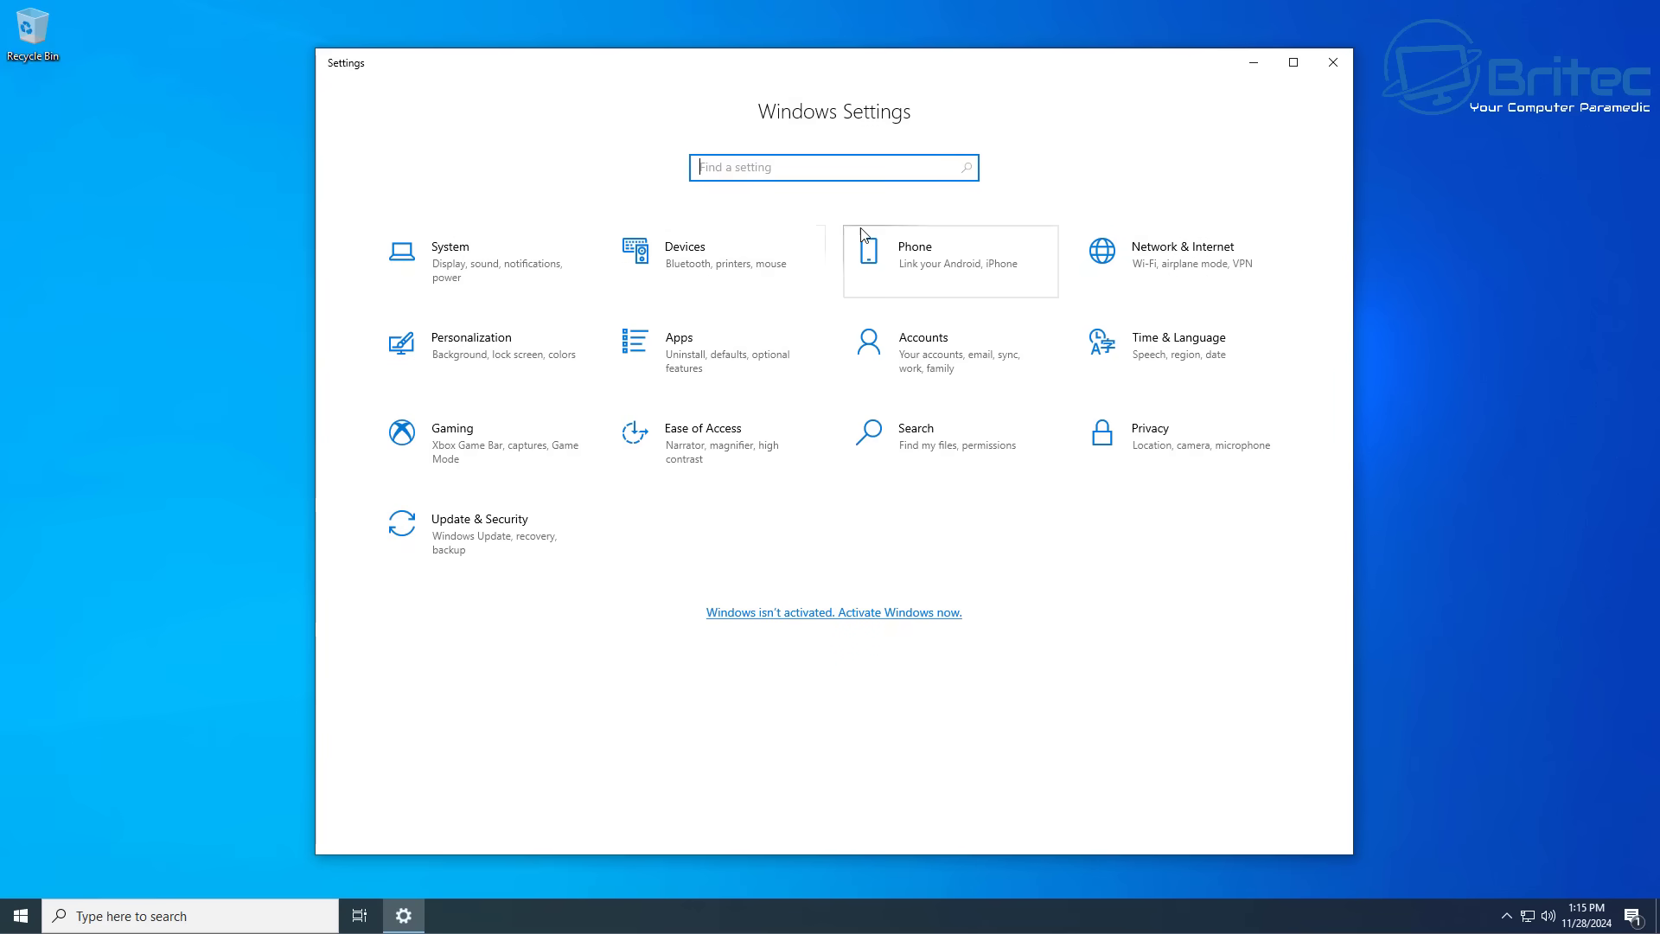
click(735, 357)
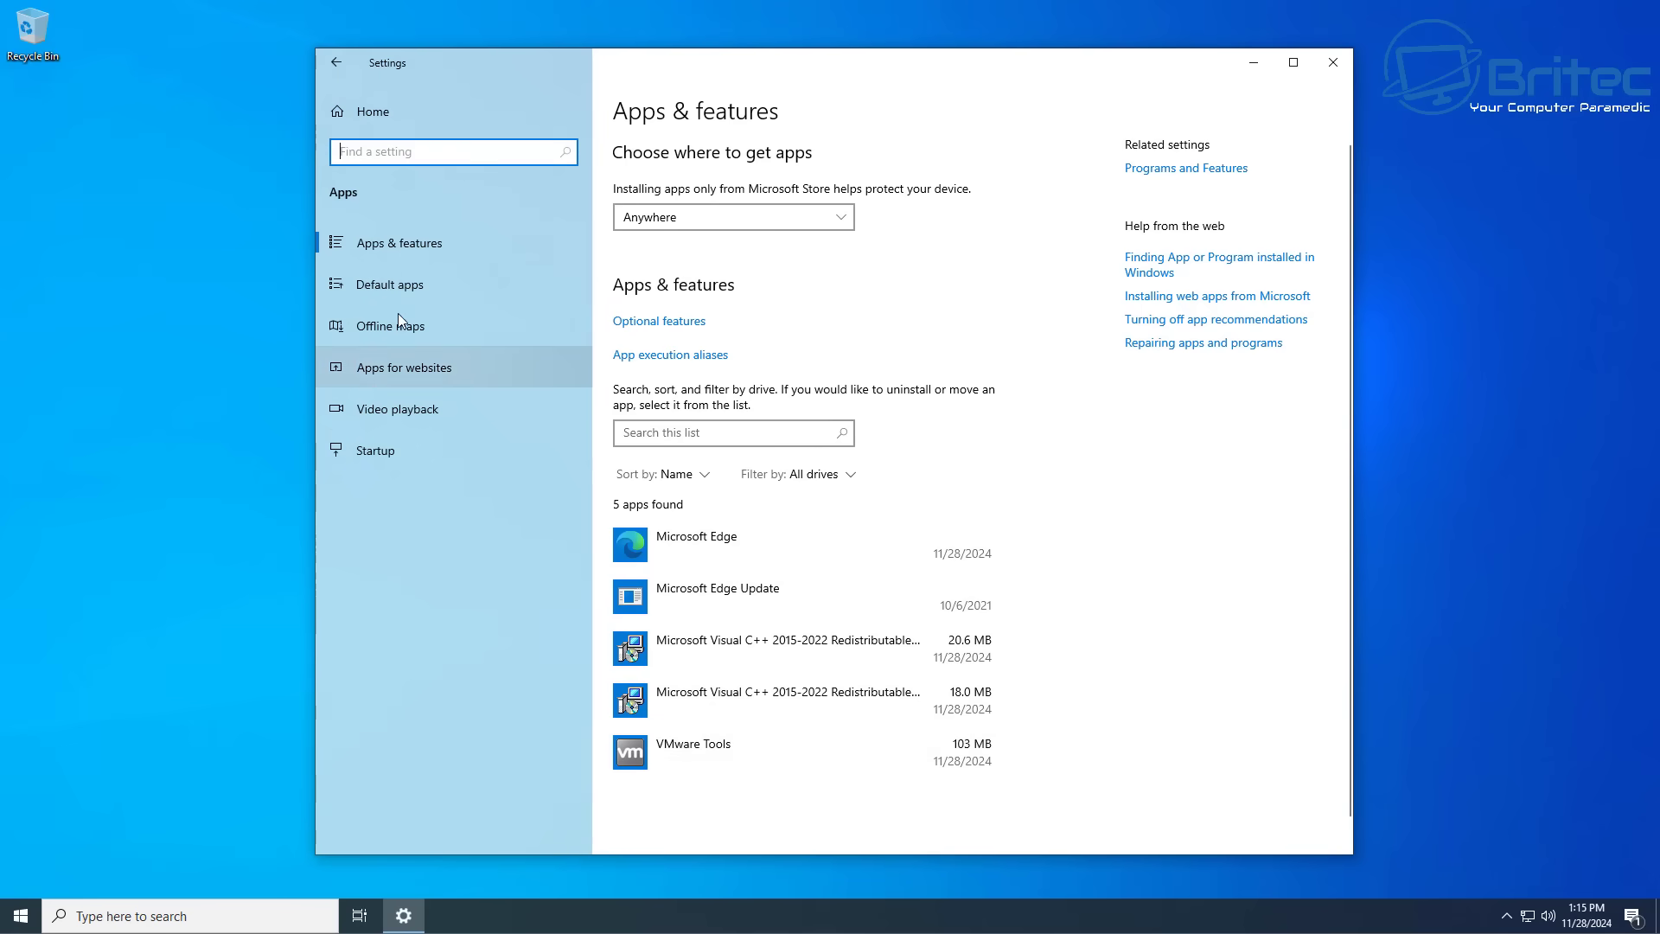
click(341, 66)
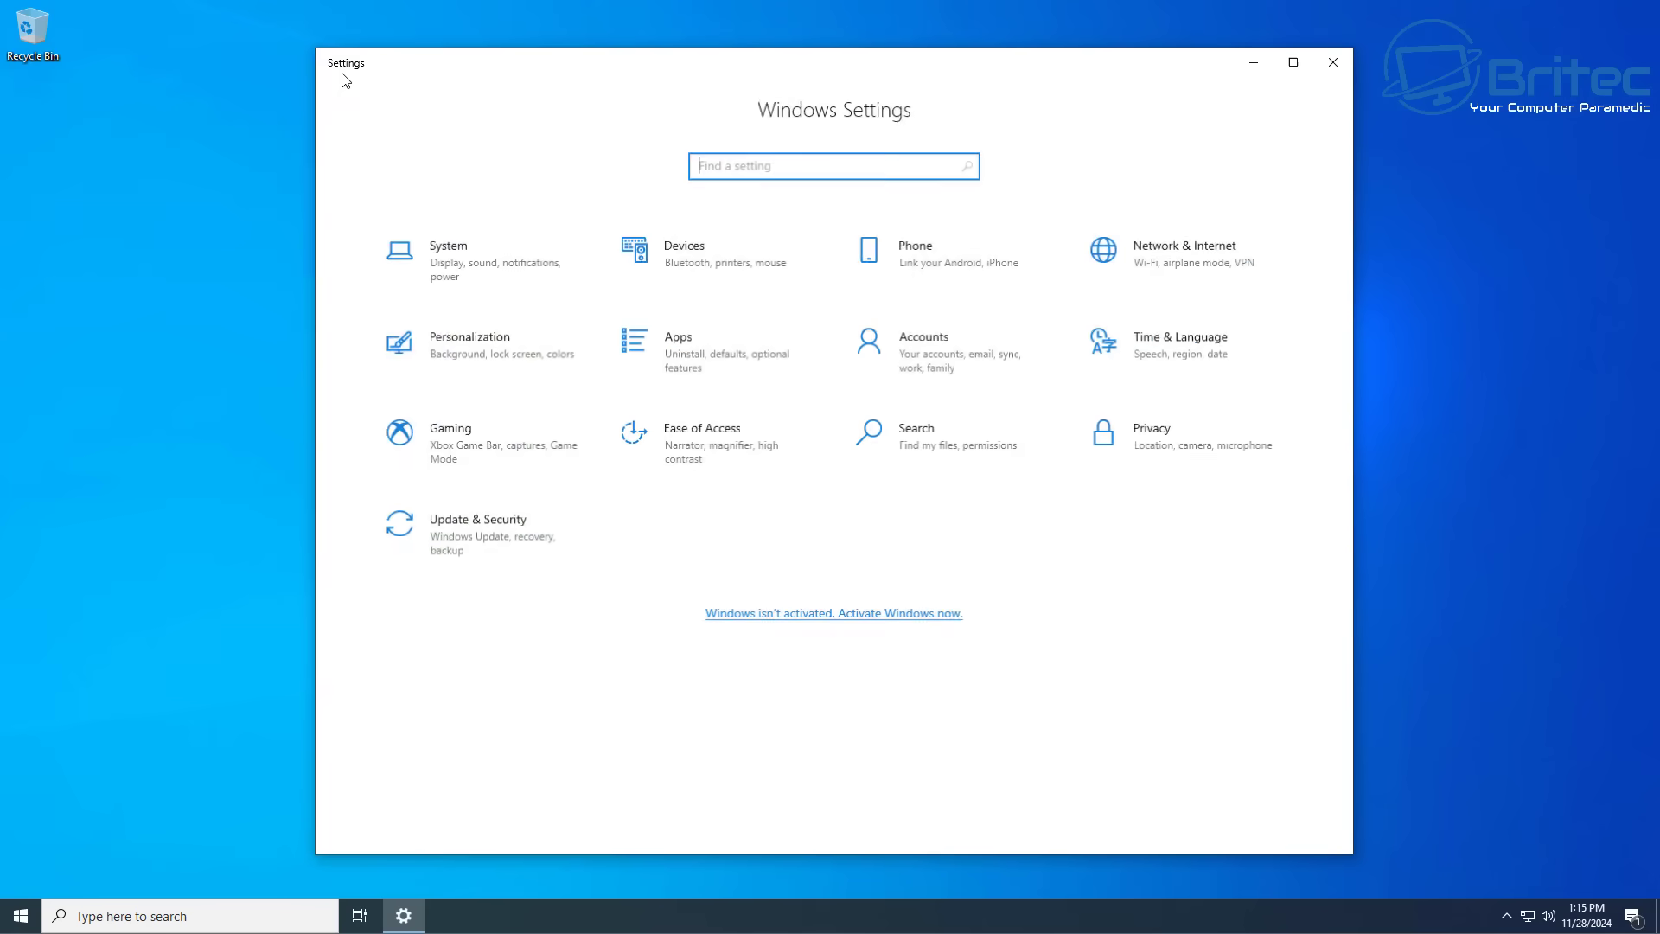
Check for updates under Update & Security so seven updates download, then minimize Settings
click(464, 544)
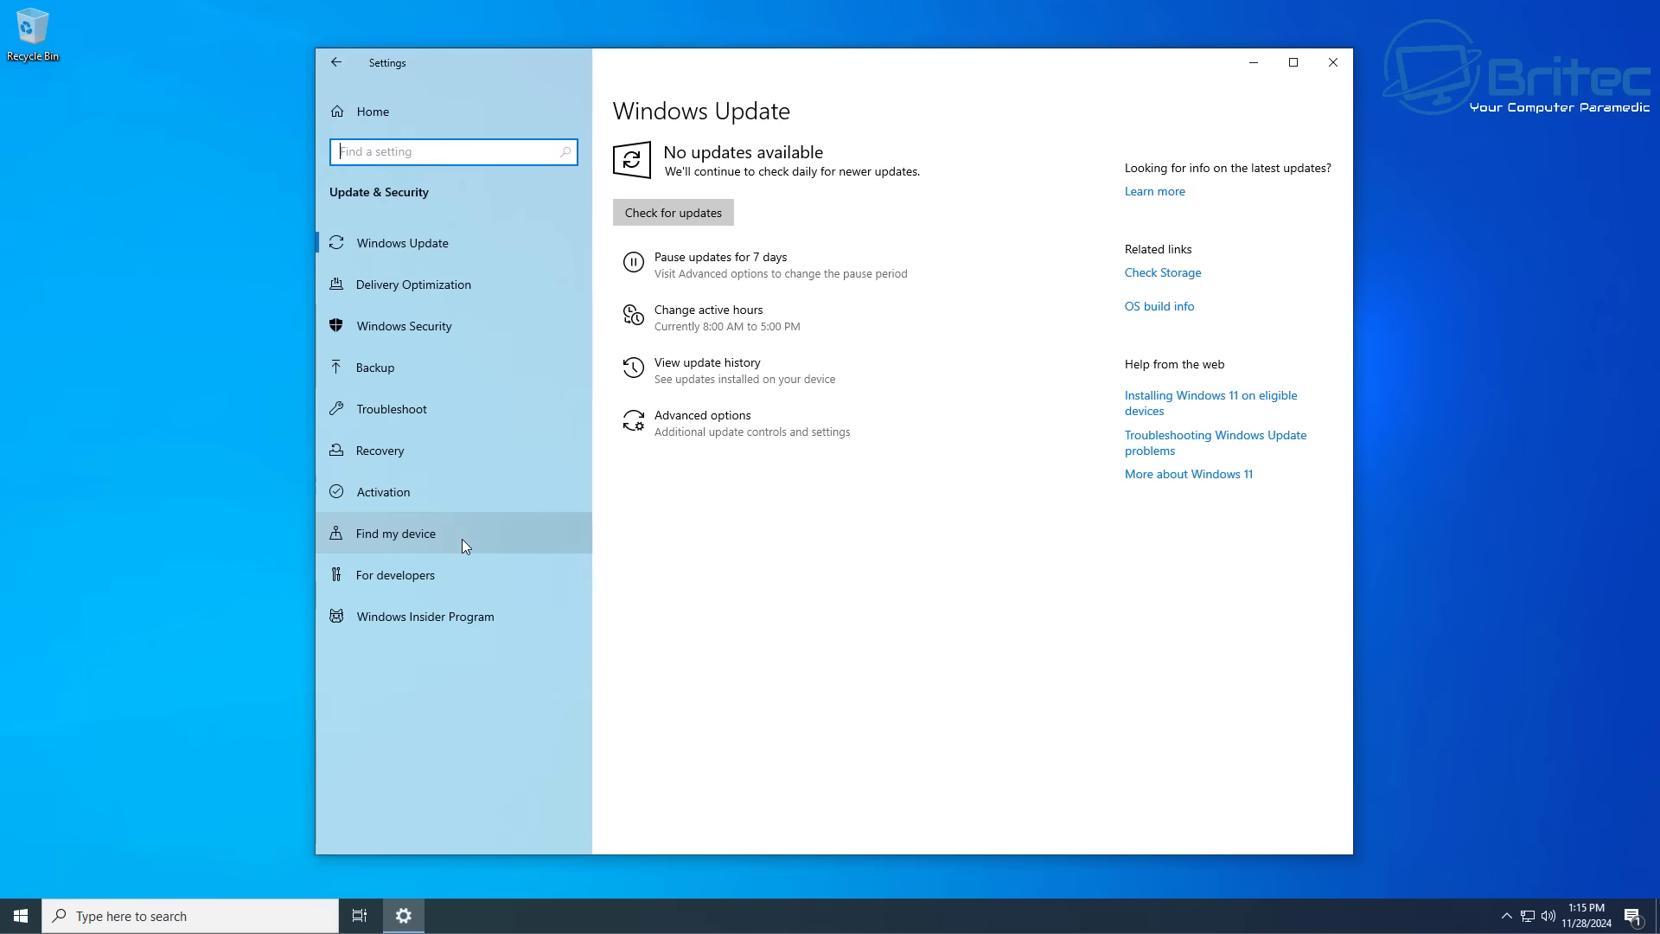
click(702, 216)
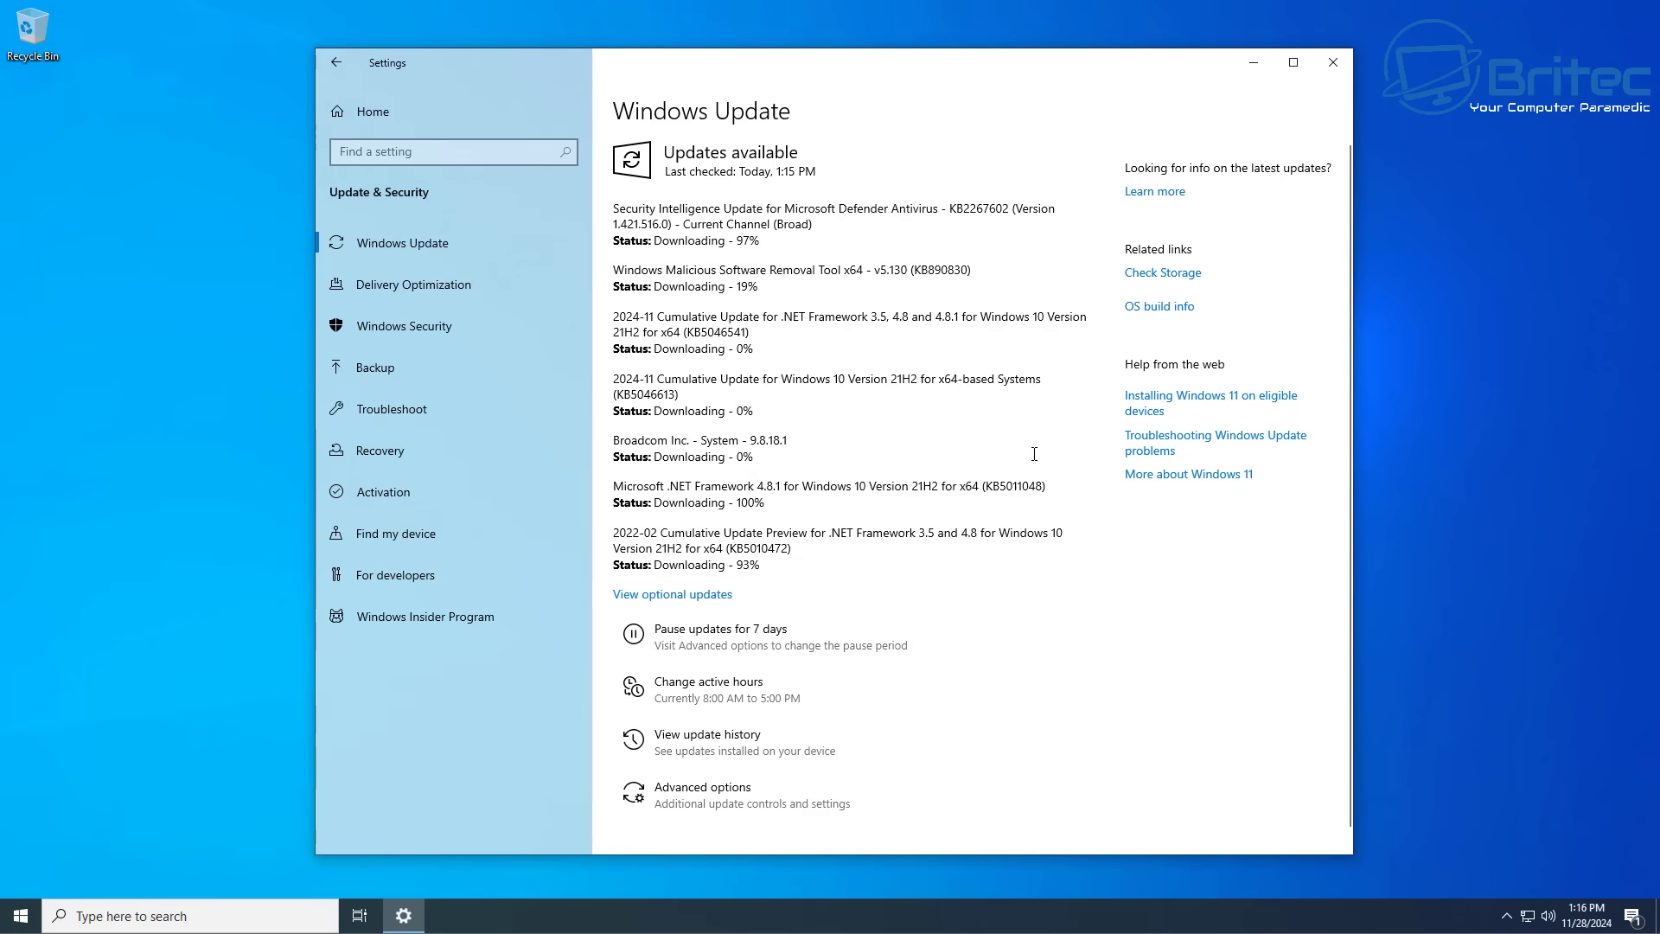
click(1252, 66)
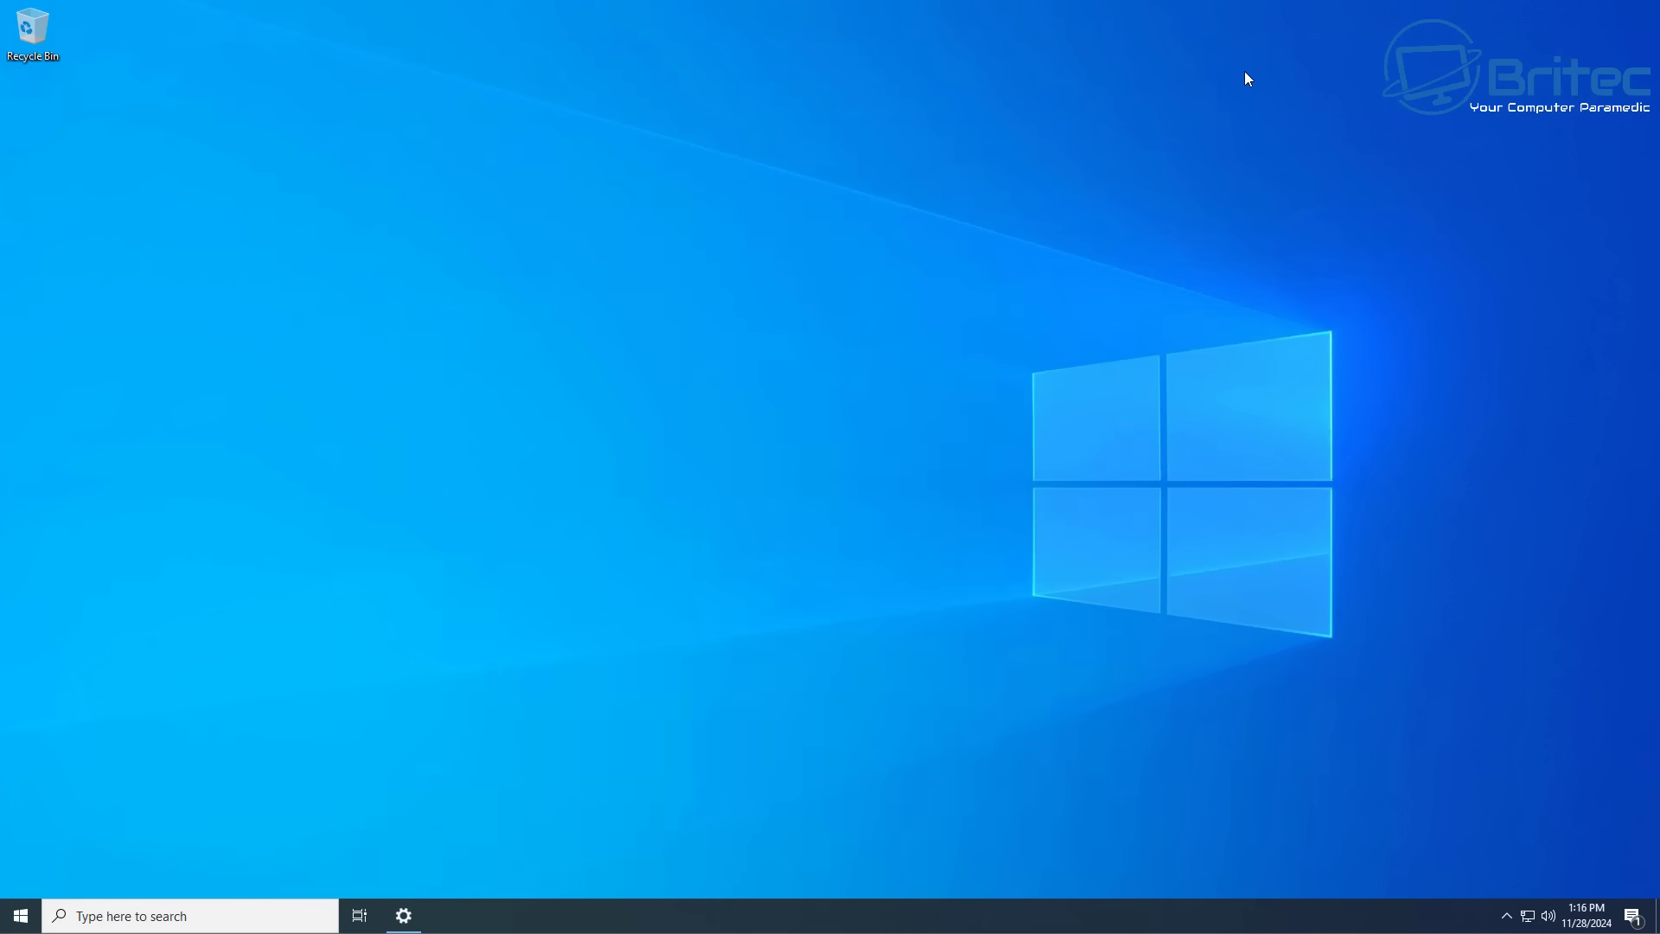
Restore Settings from the taskbar to watch updates install, with .NET Framework 4.8.1 awaiting restart
click(406, 916)
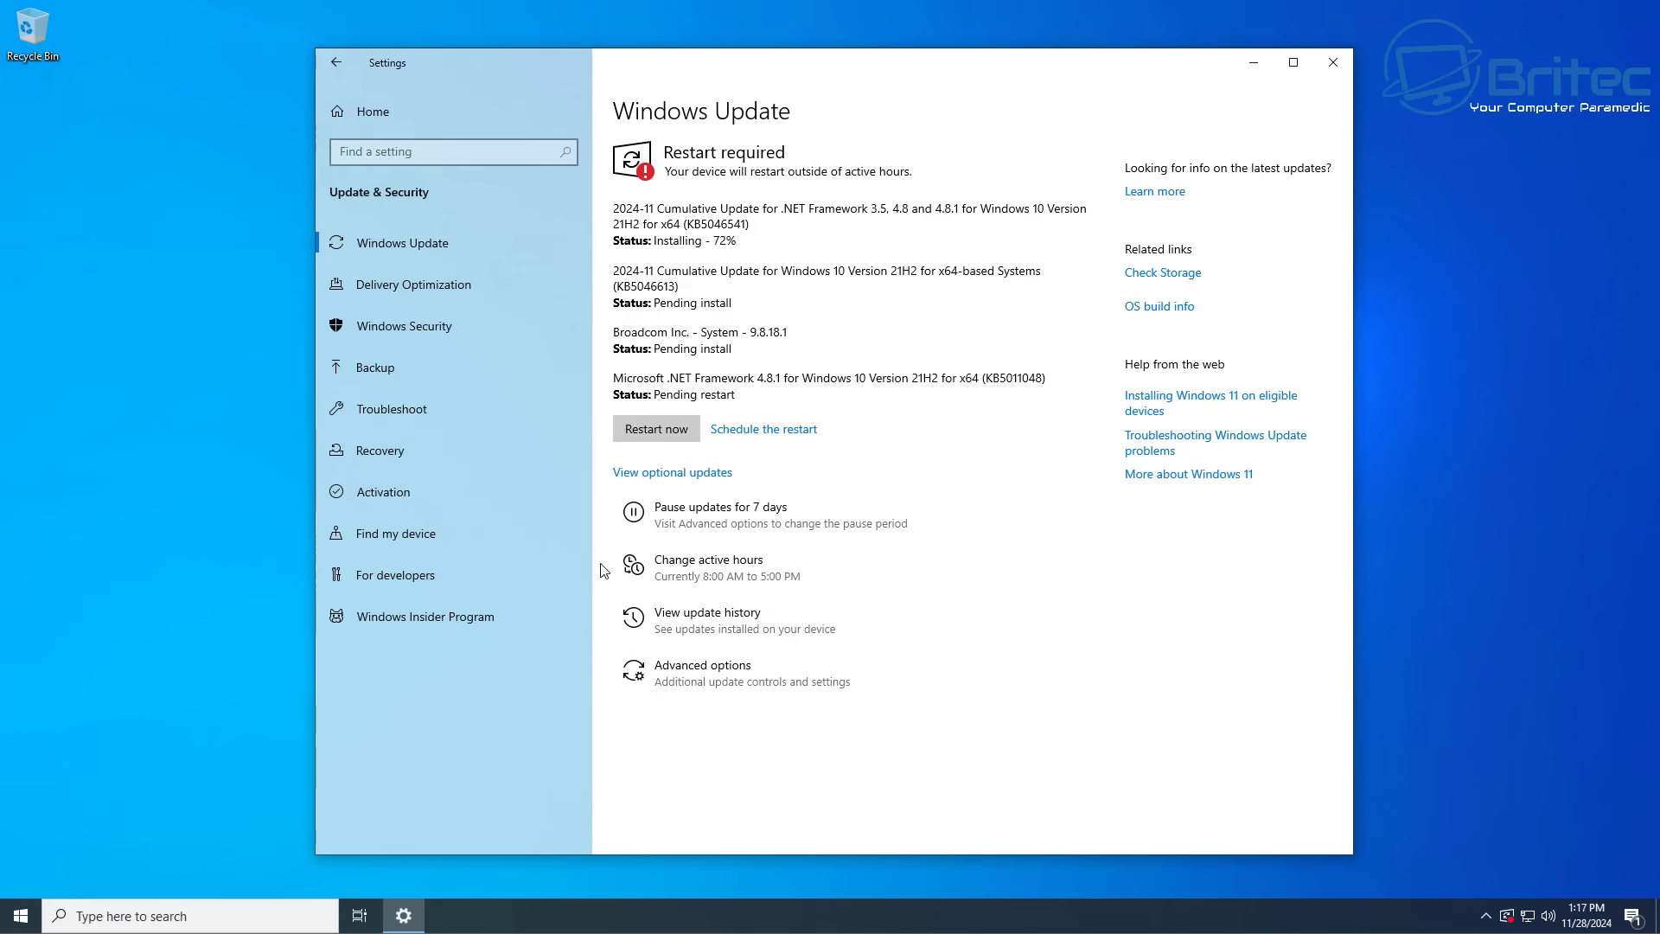
Open the Activation page, which reports Windows not activated with error 0xC004C020
click(413, 486)
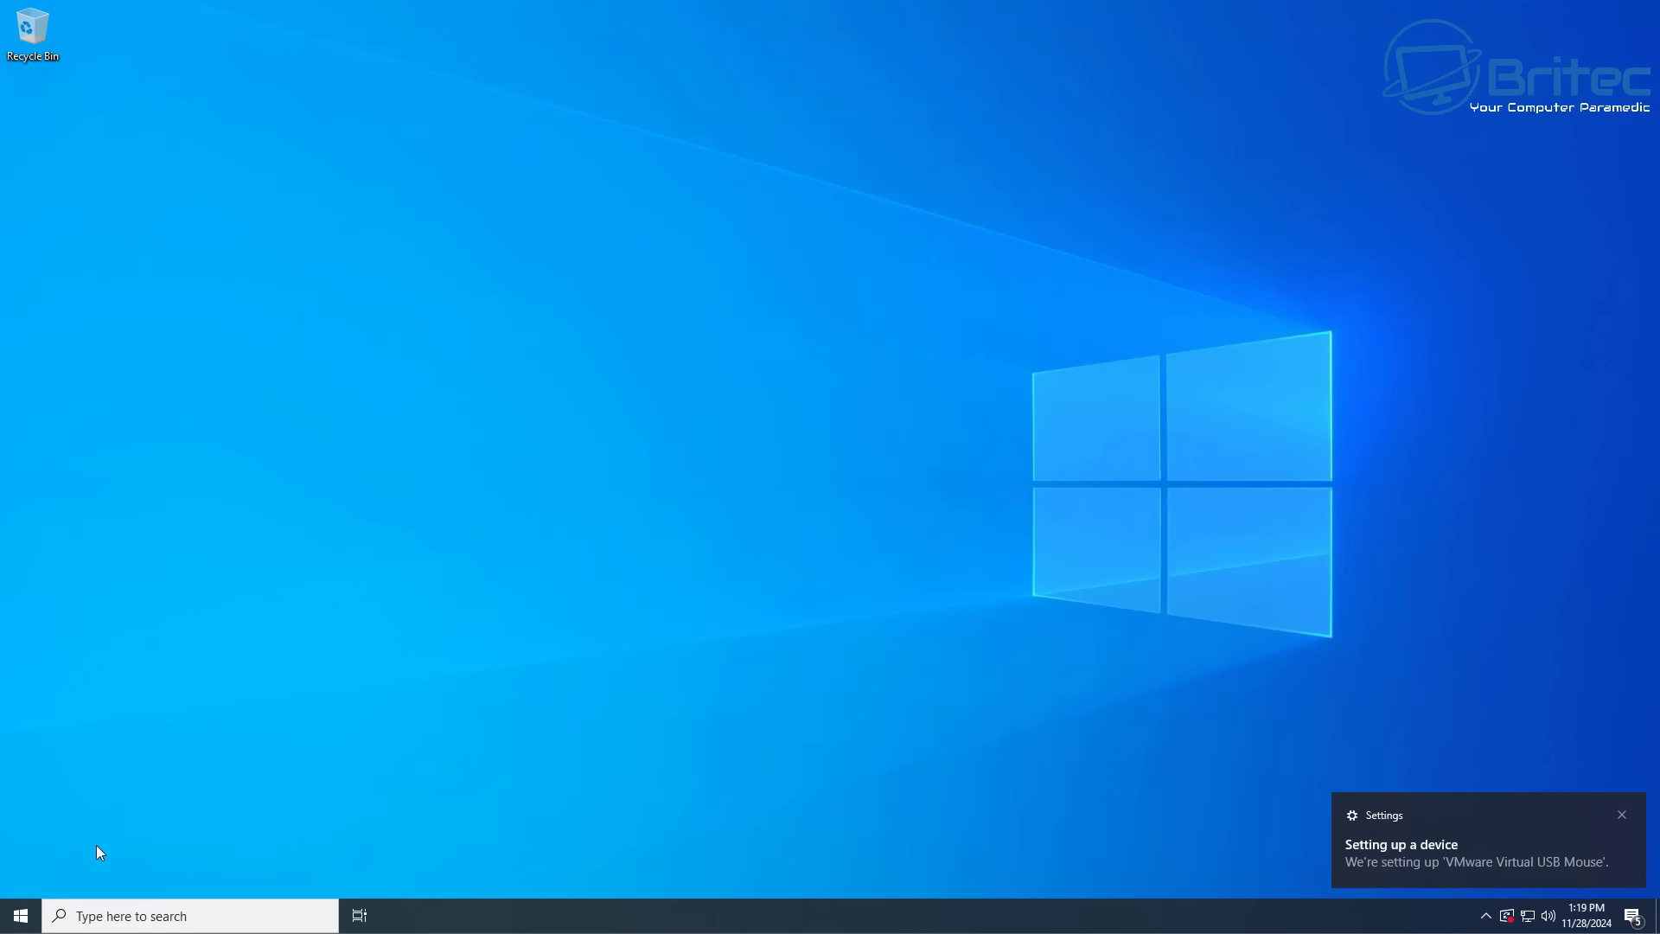
Restart the PC using Update and restart from the Start menu's Power options
click(37, 914)
click(22, 880)
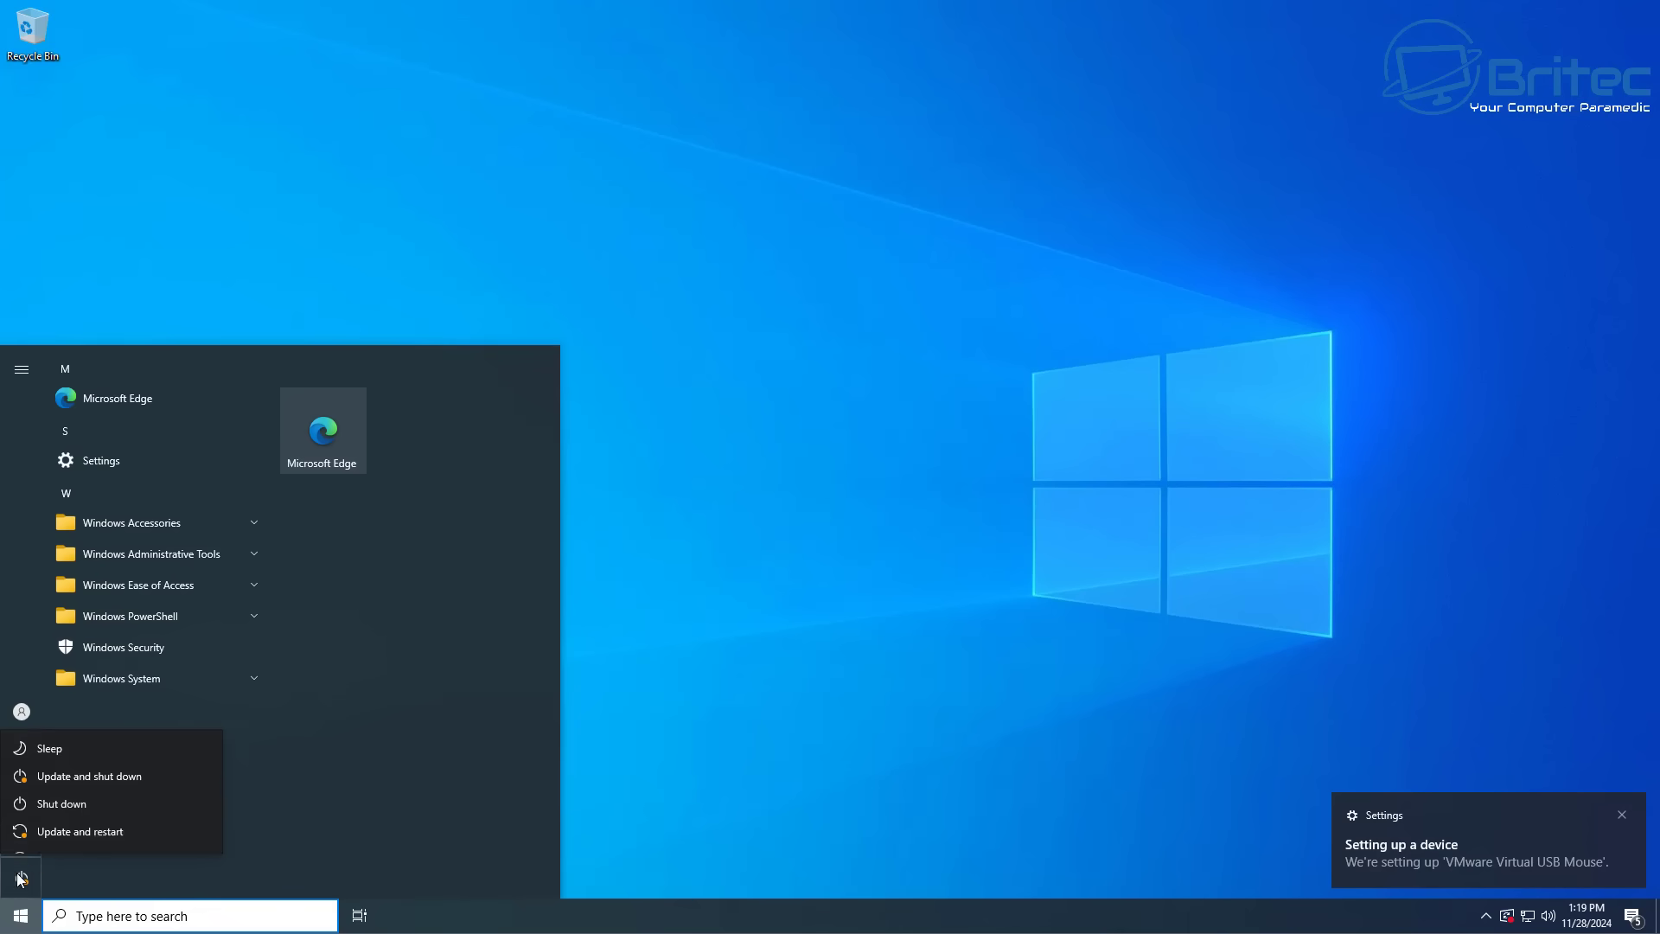
click(81, 813)
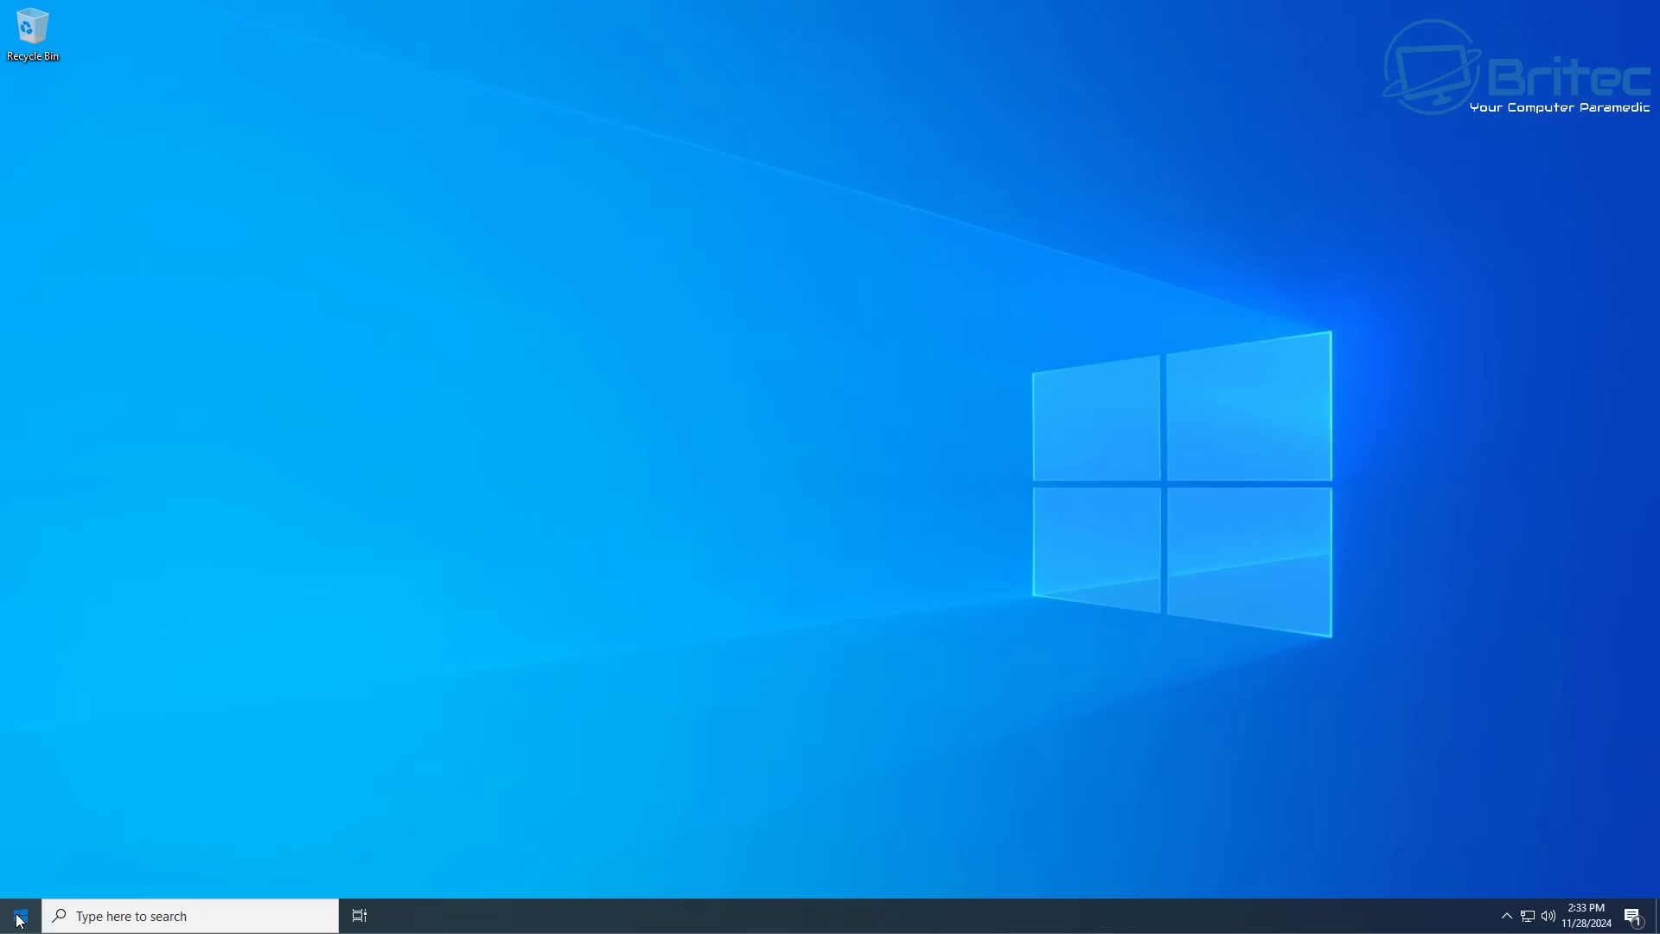
click(19, 913)
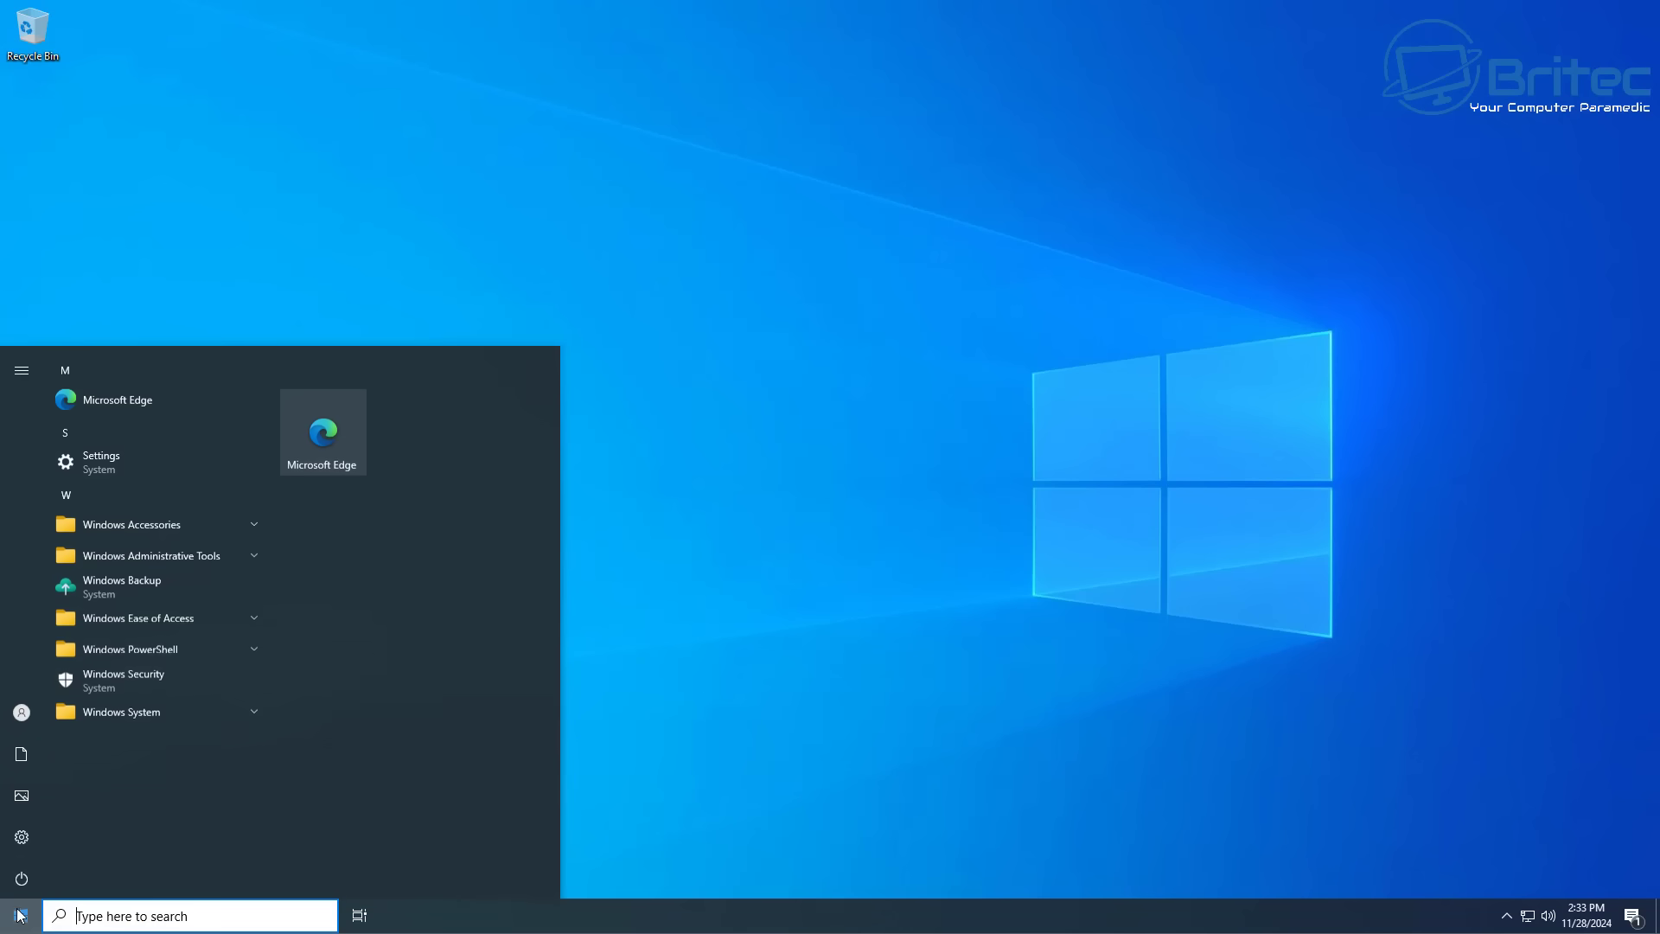
click(247, 704)
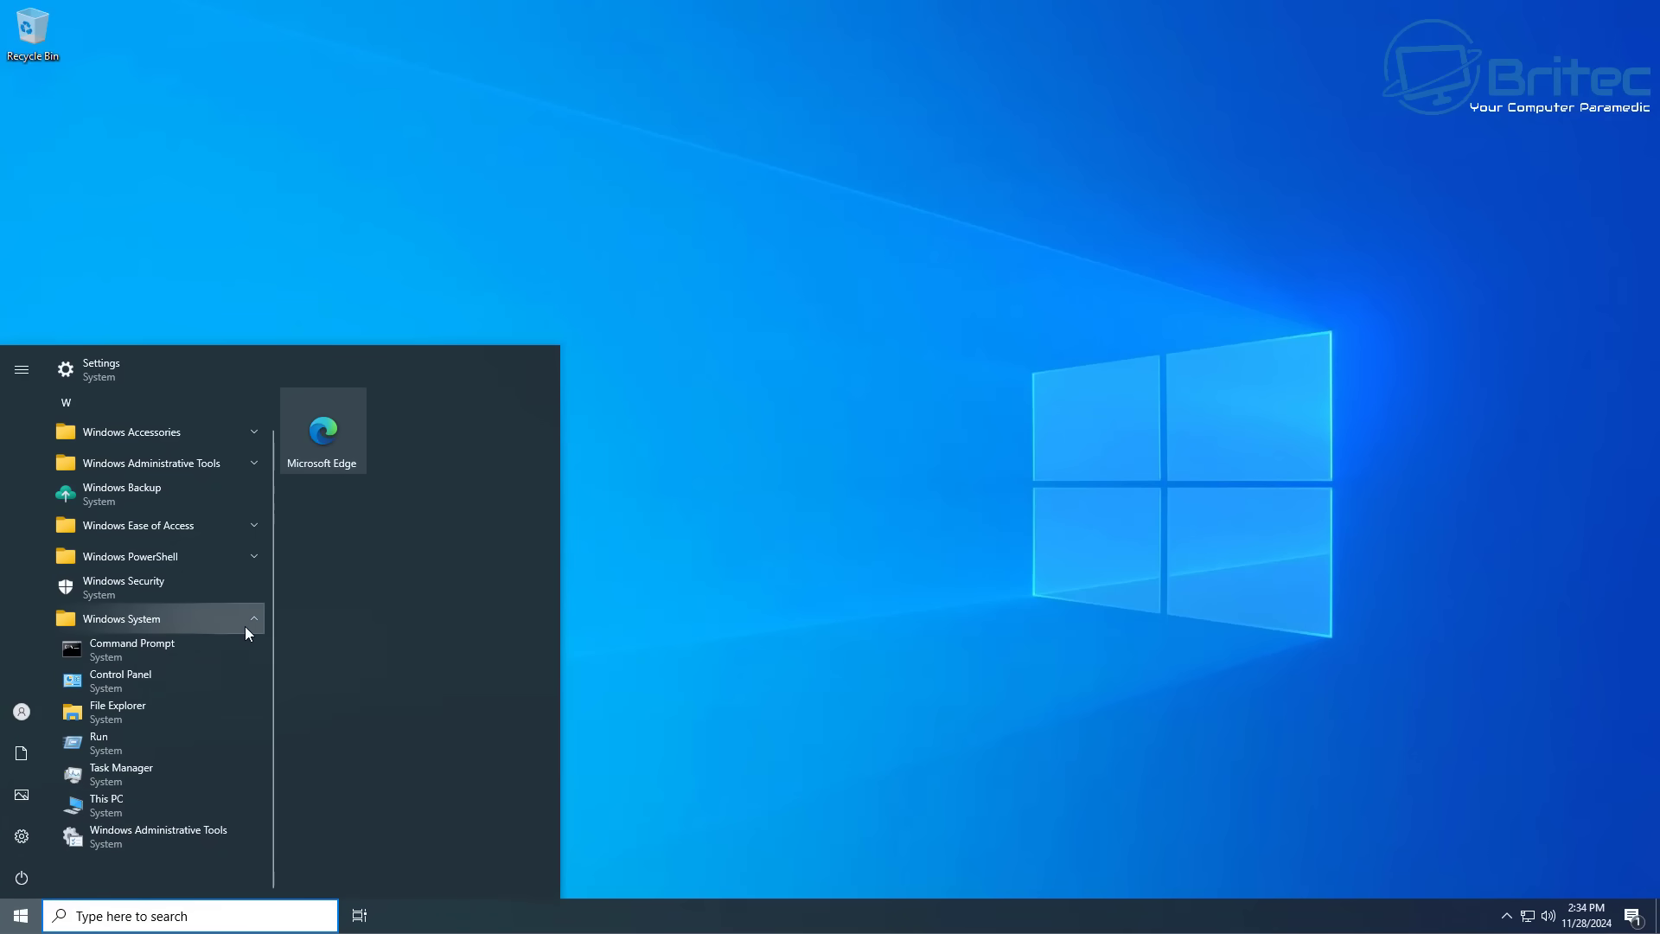
click(254, 621)
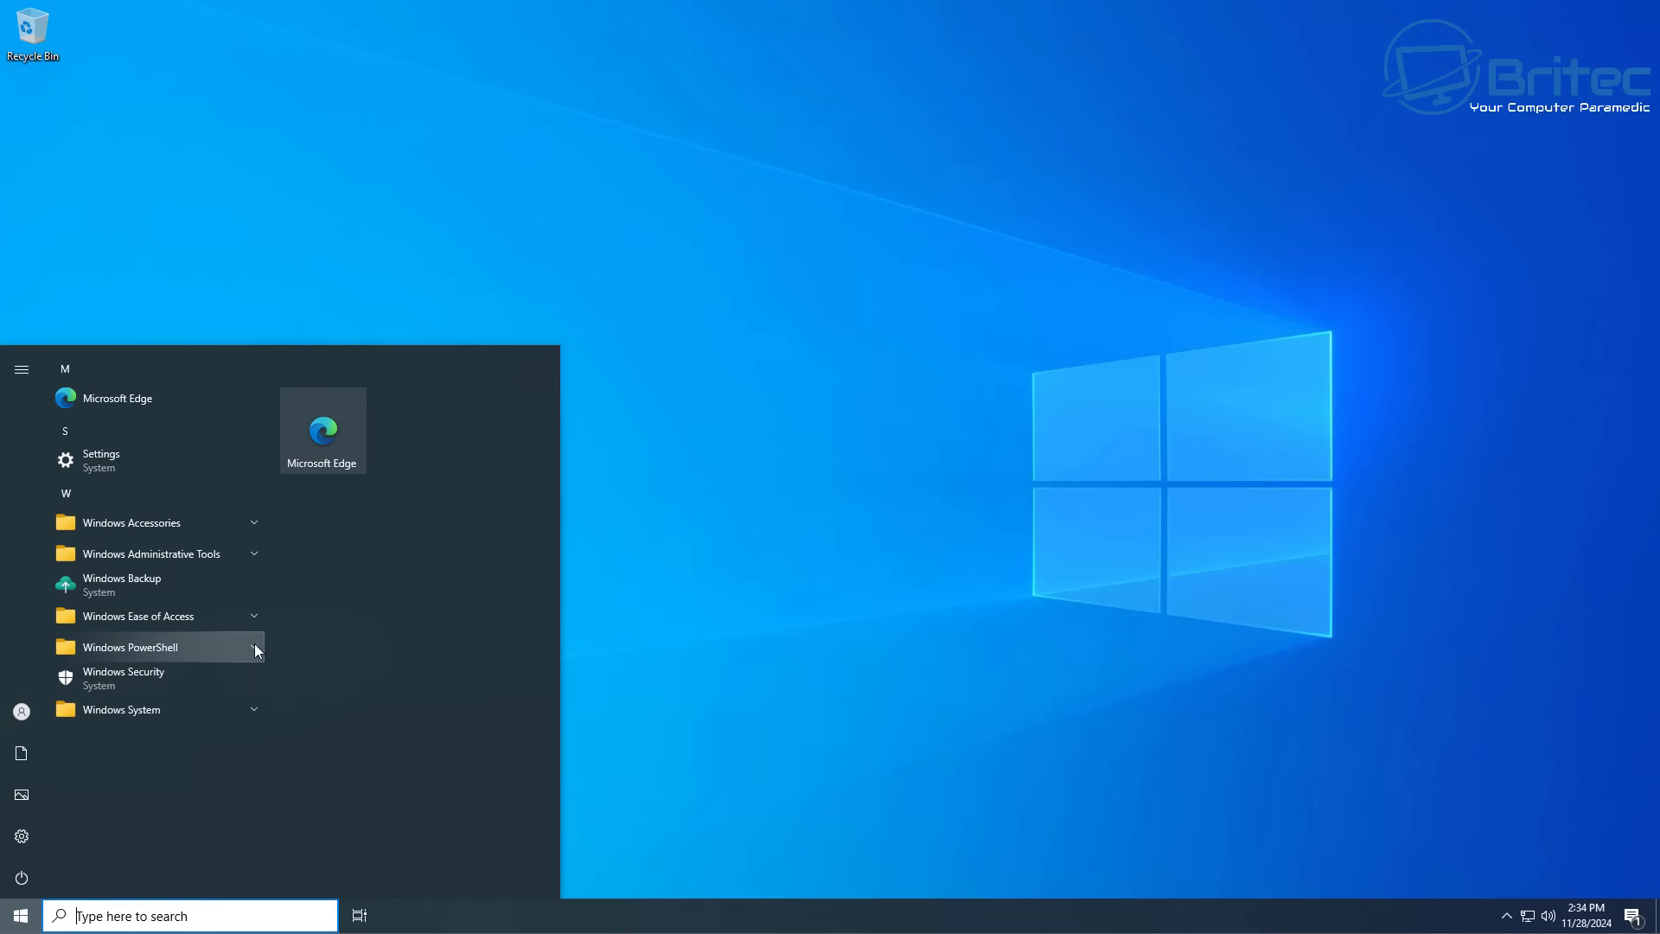
click(252, 645)
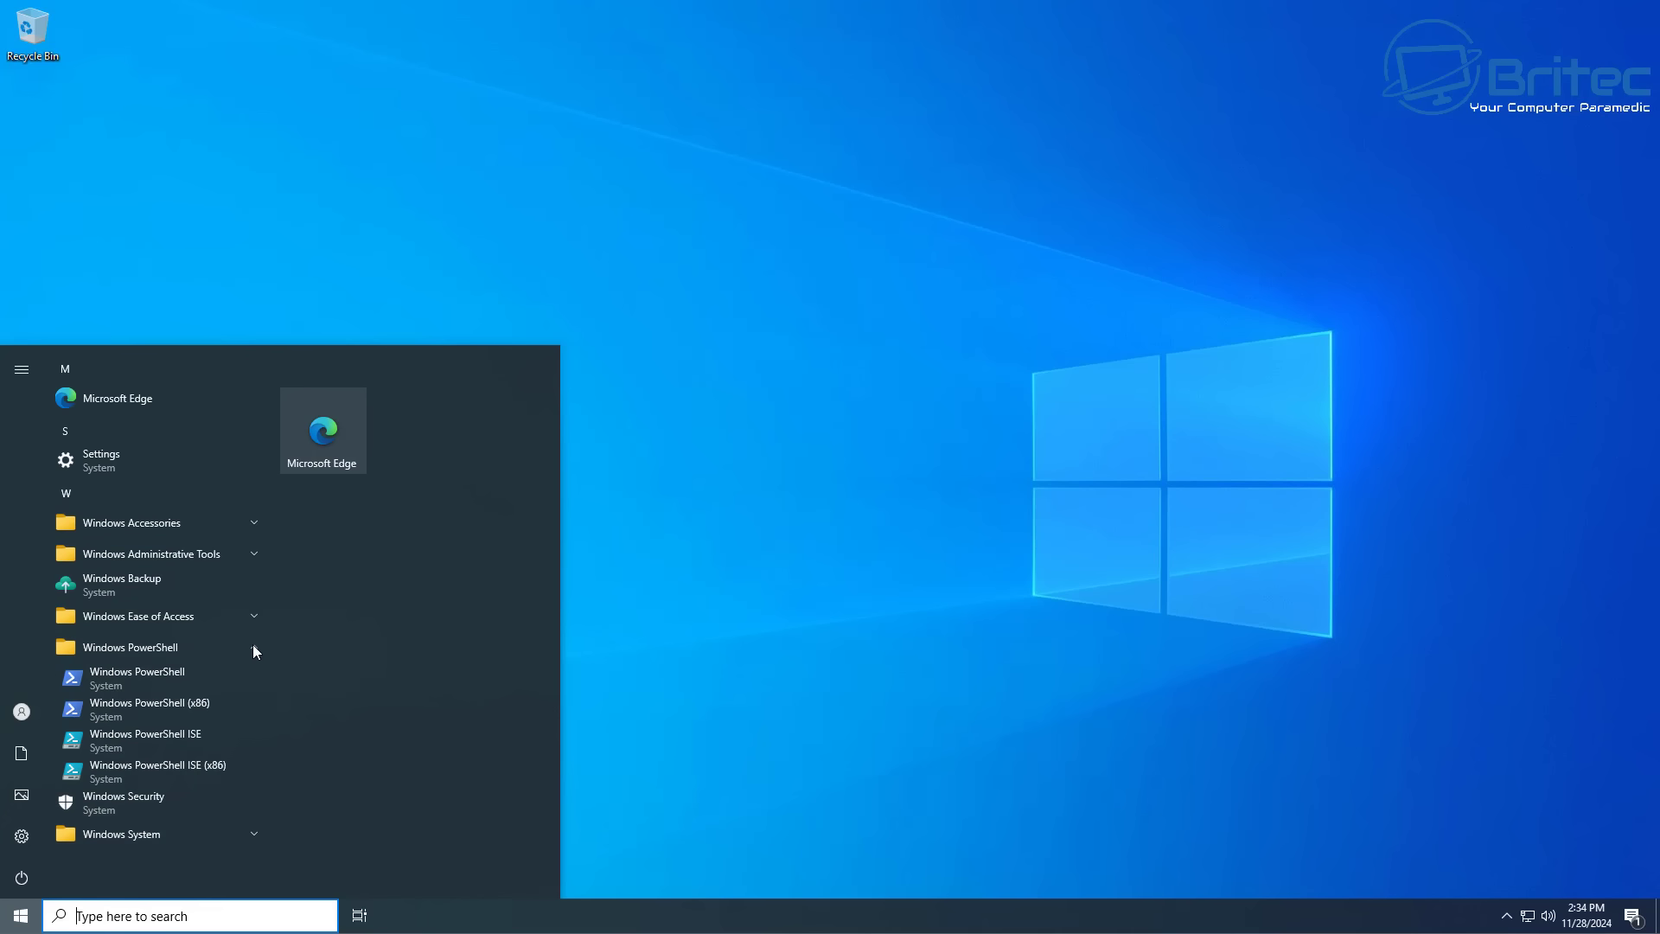
click(253, 646)
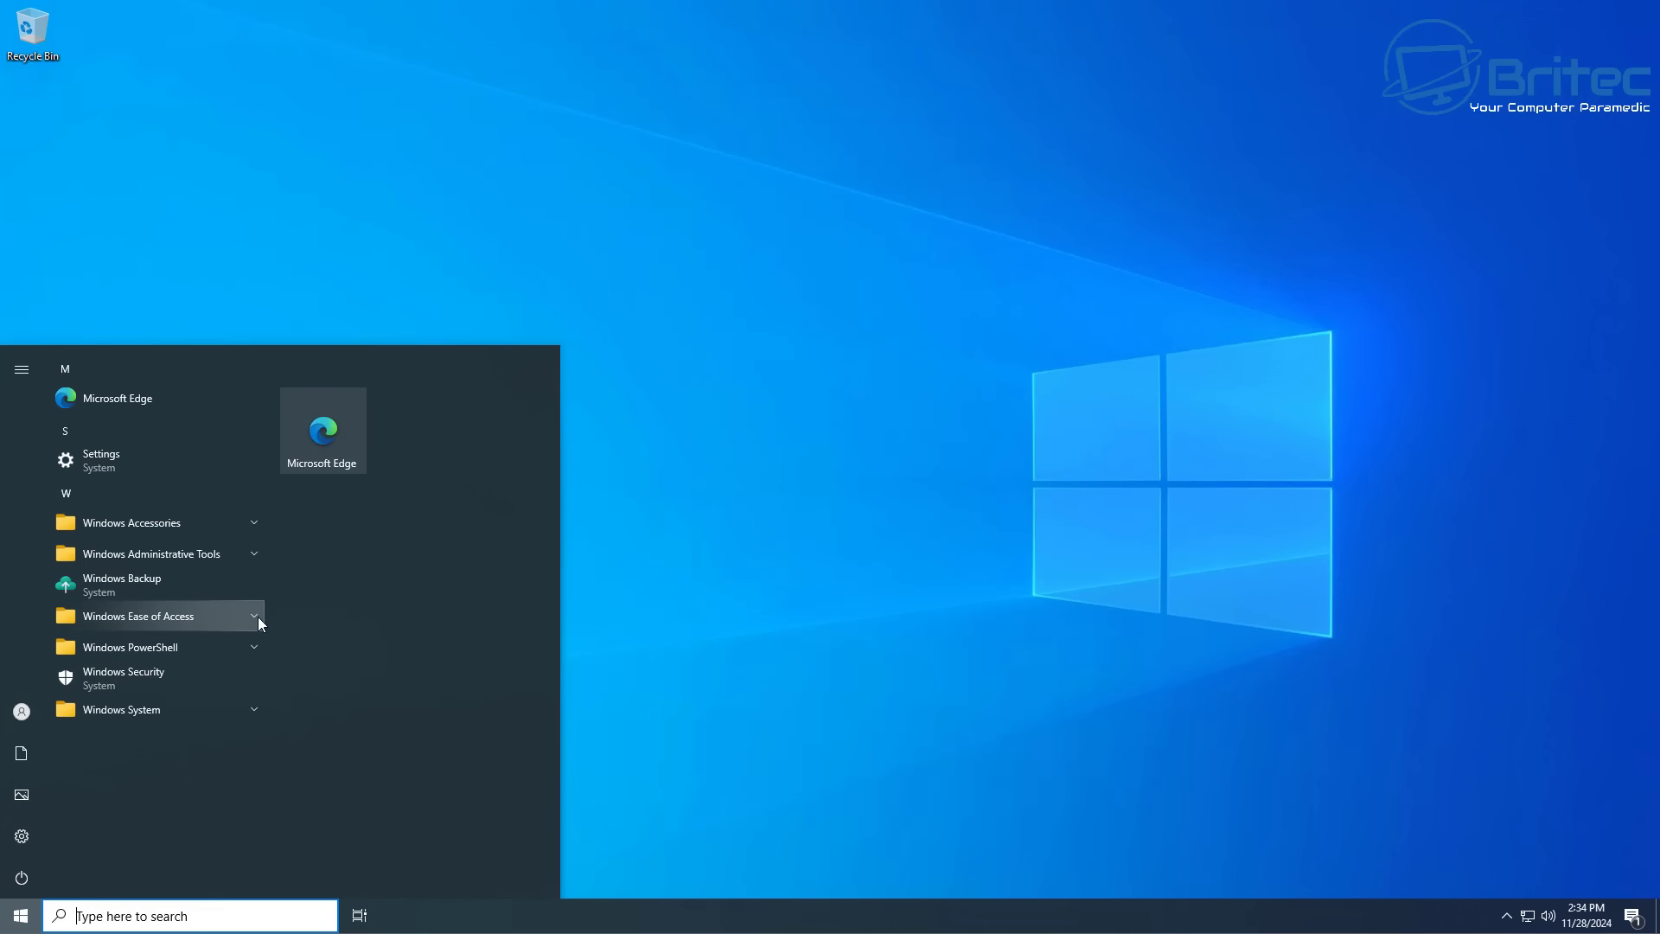
click(258, 616)
click(258, 615)
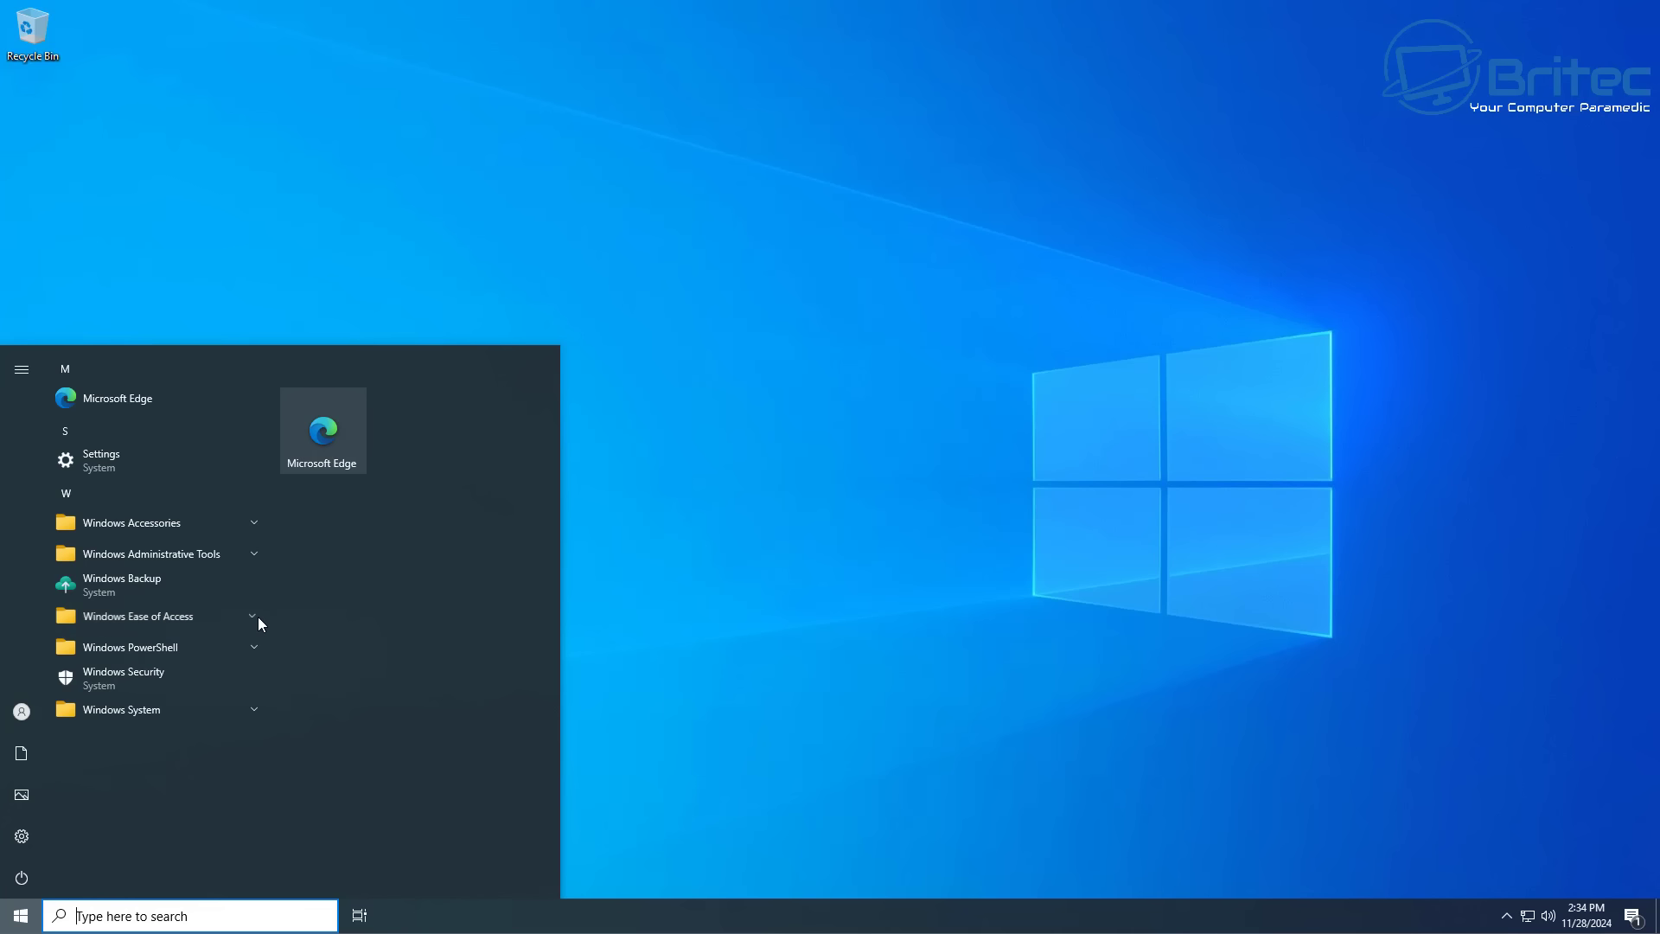
click(257, 553)
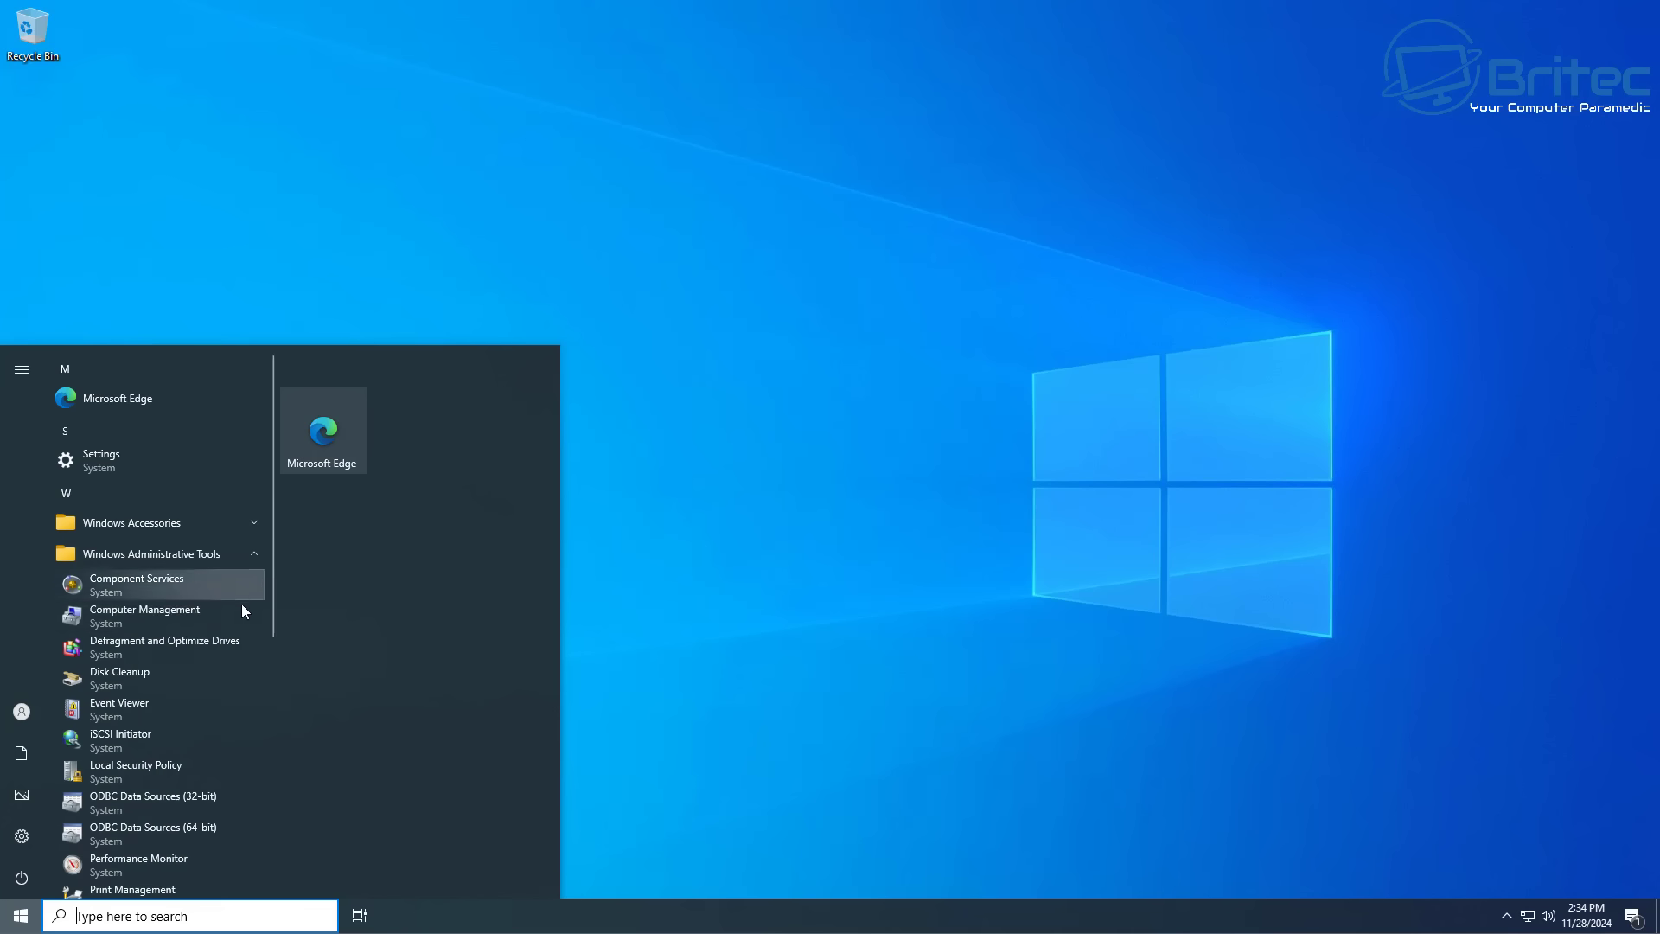
scroll(241, 605, down, 3)
scroll(240, 607, down, 3)
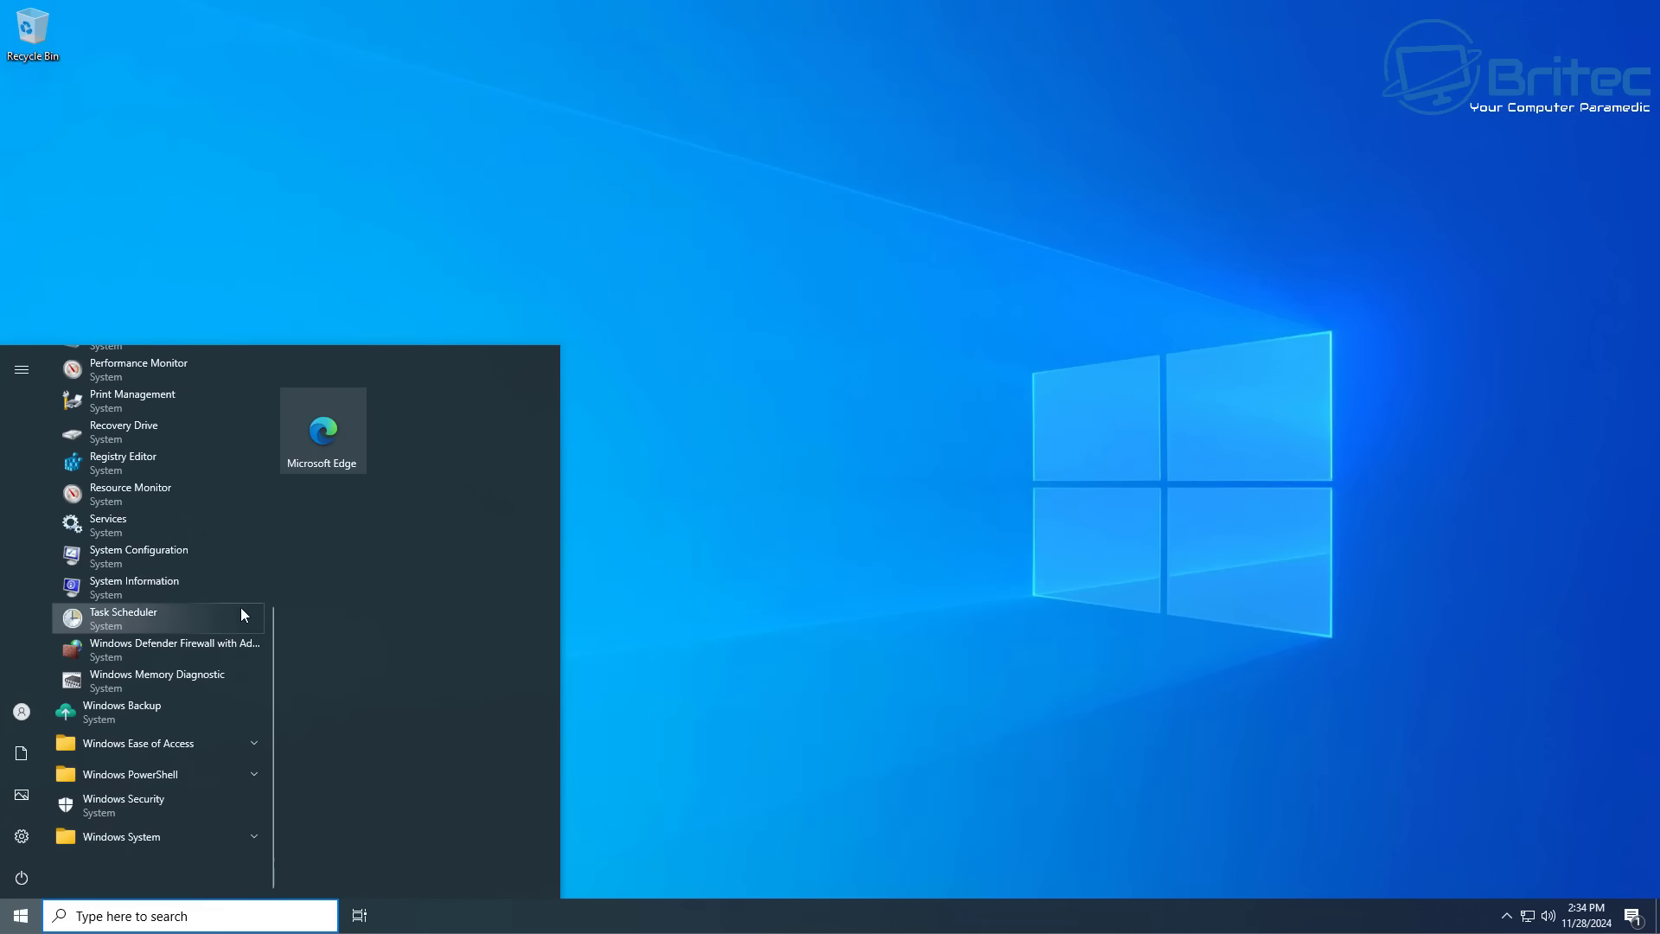
scroll(241, 607, up, 4)
scroll(240, 607, up, 2)
click(255, 555)
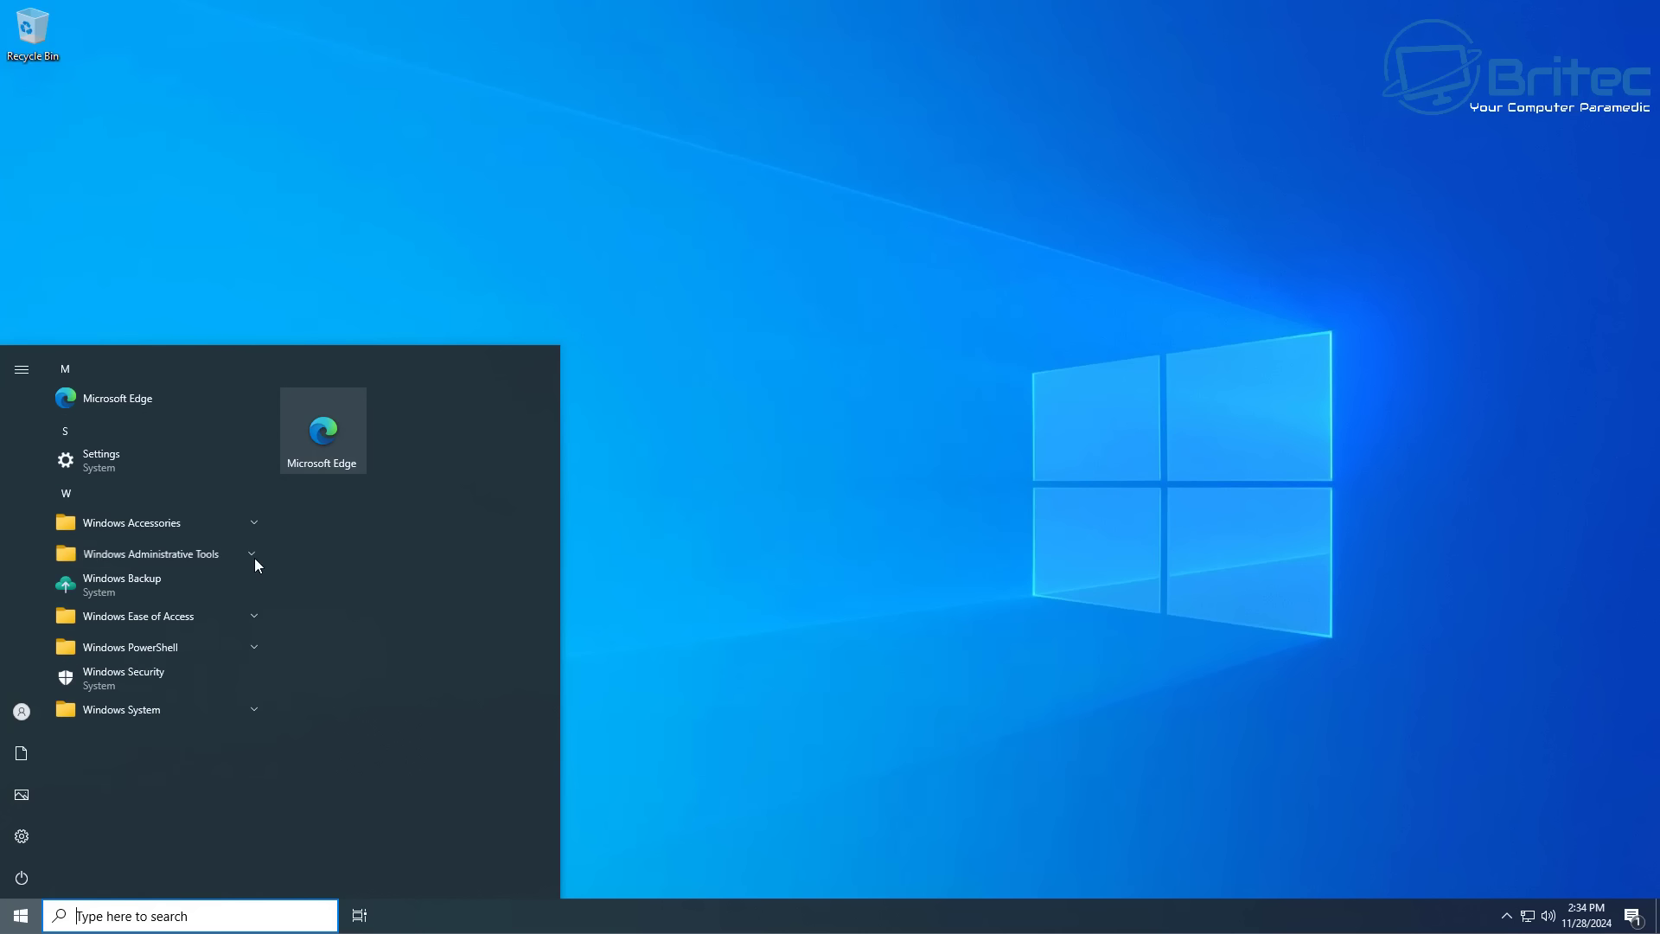
click(254, 525)
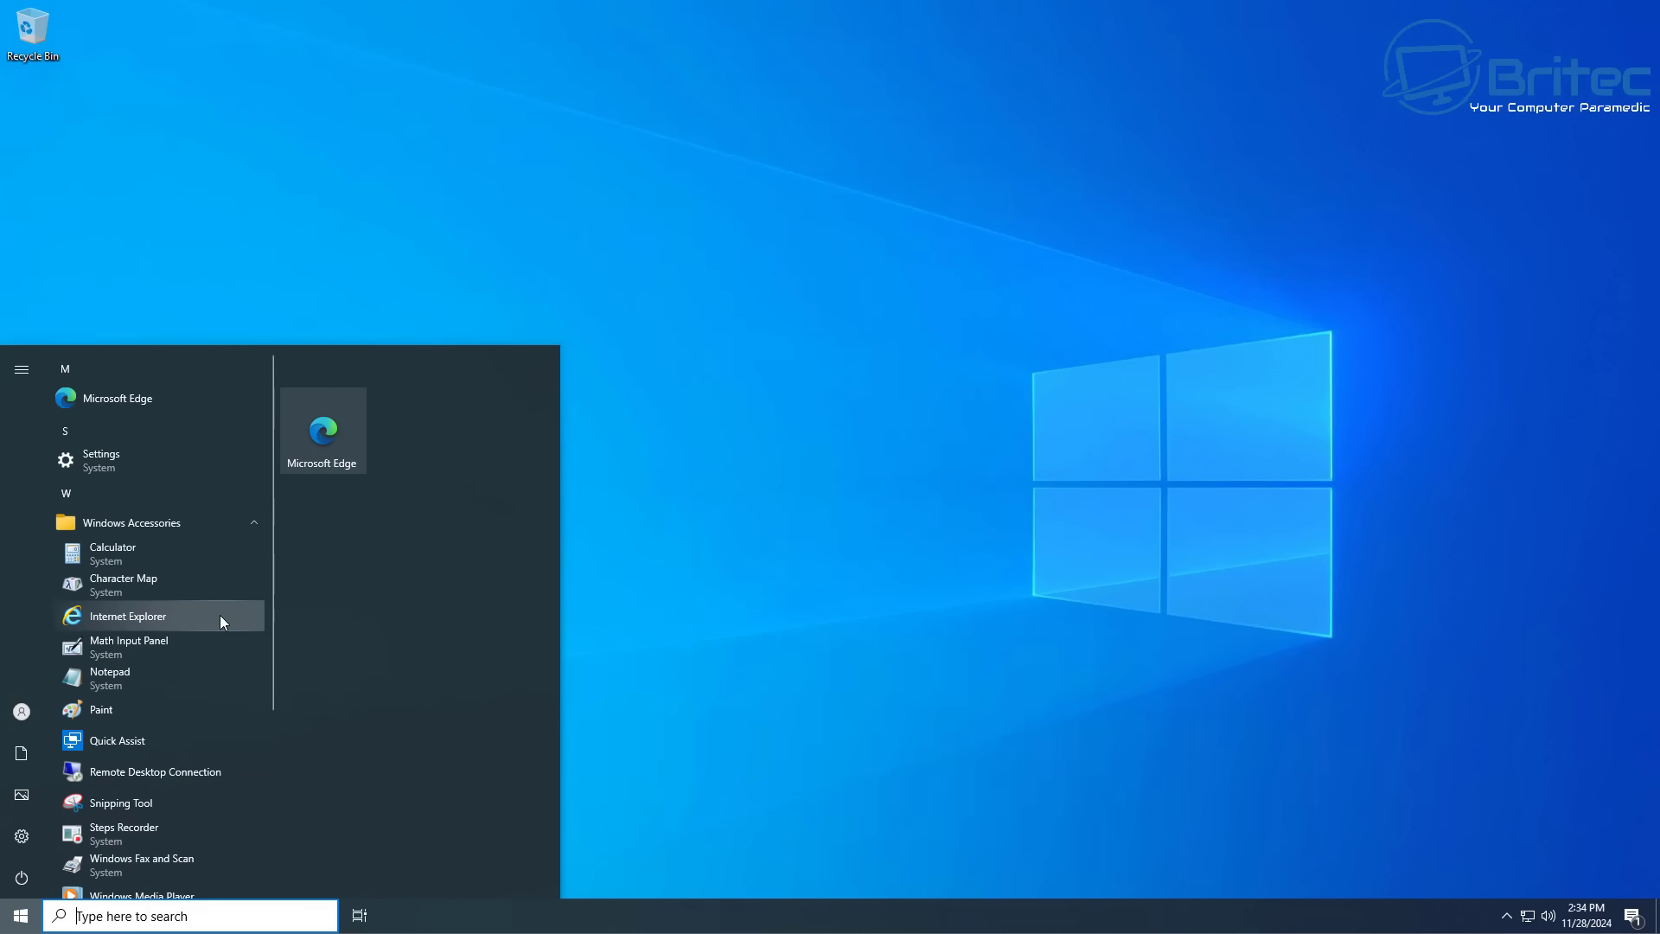
scroll(220, 616, down, 1)
scroll(220, 615, down, 3)
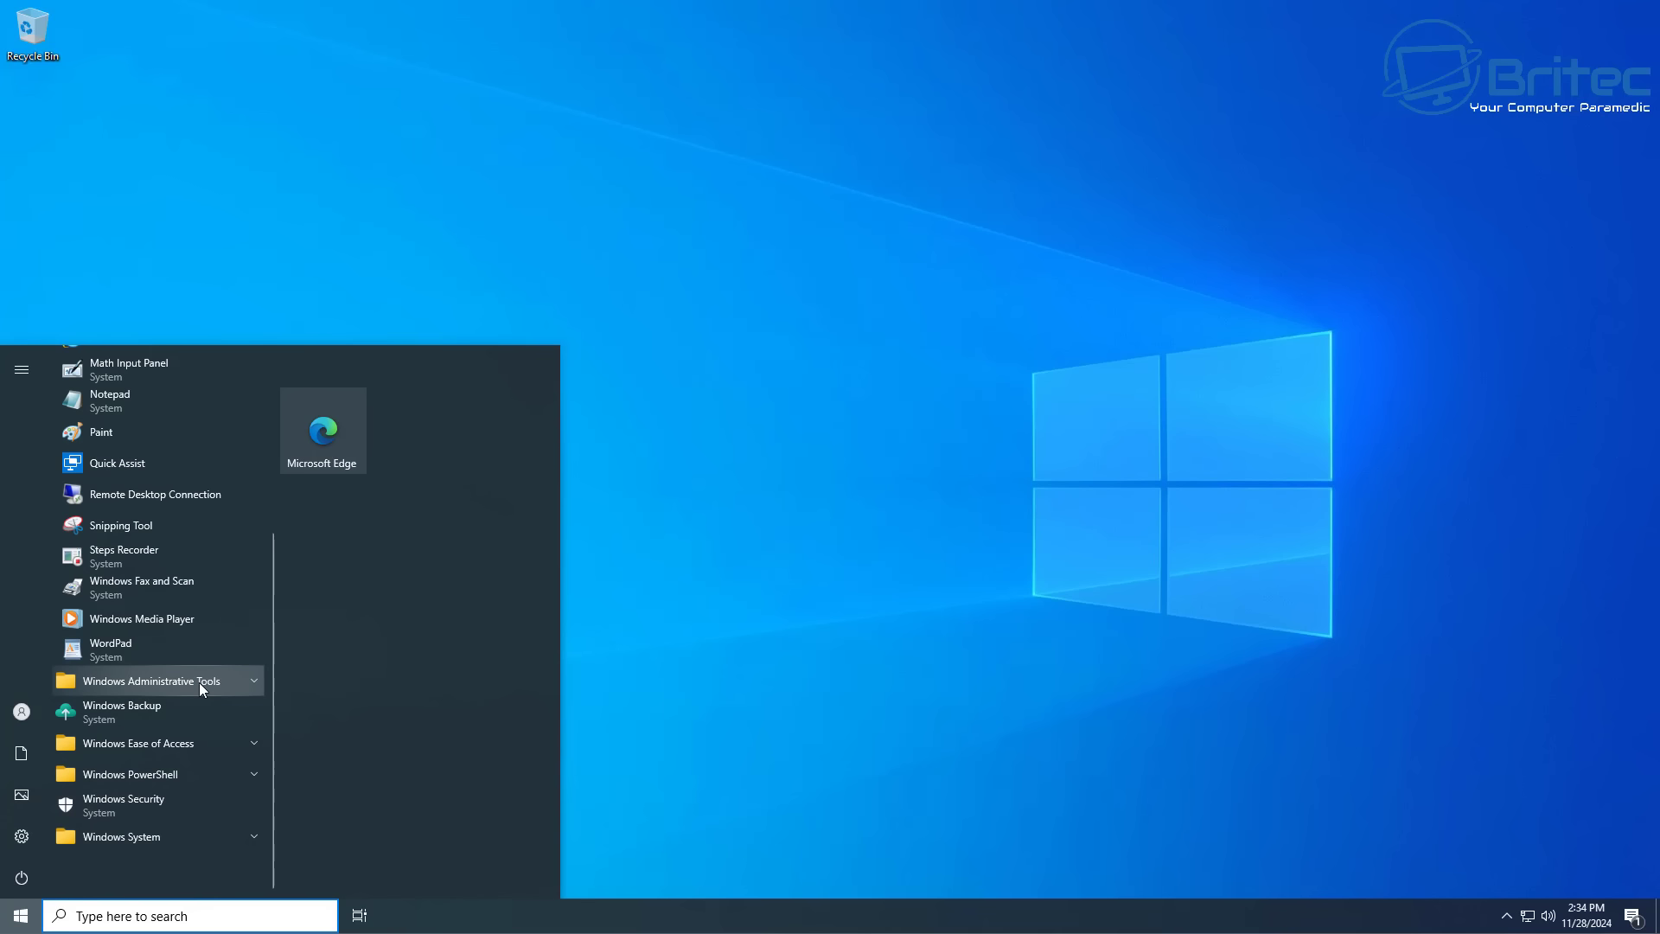
right_click(143, 553)
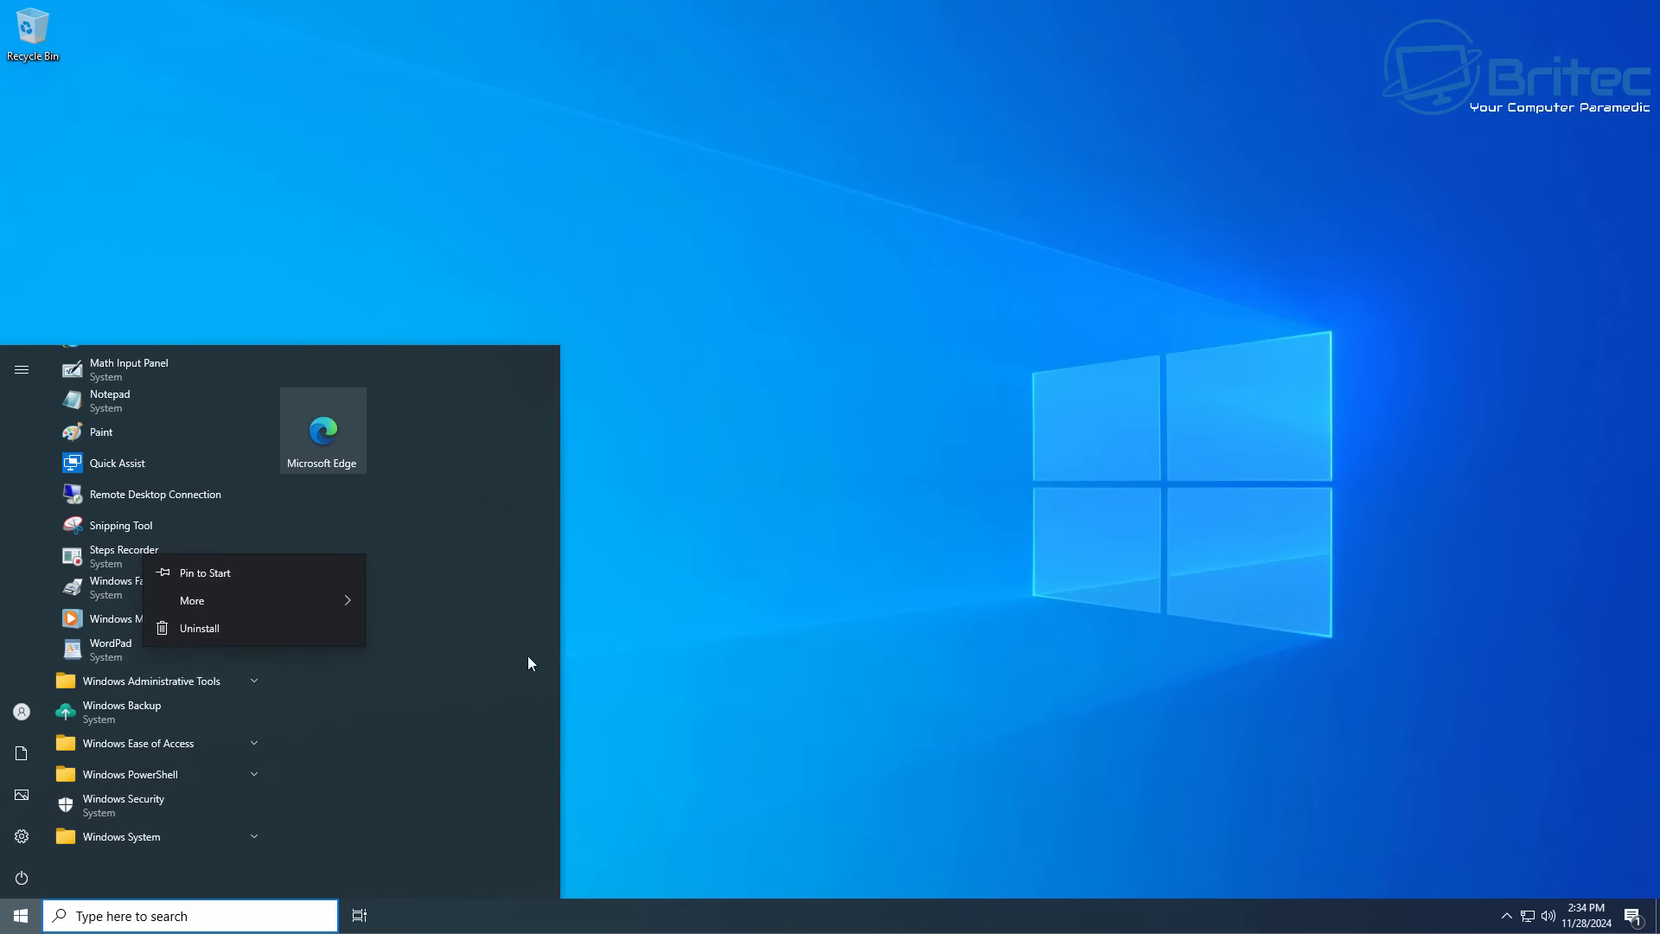
click(761, 660)
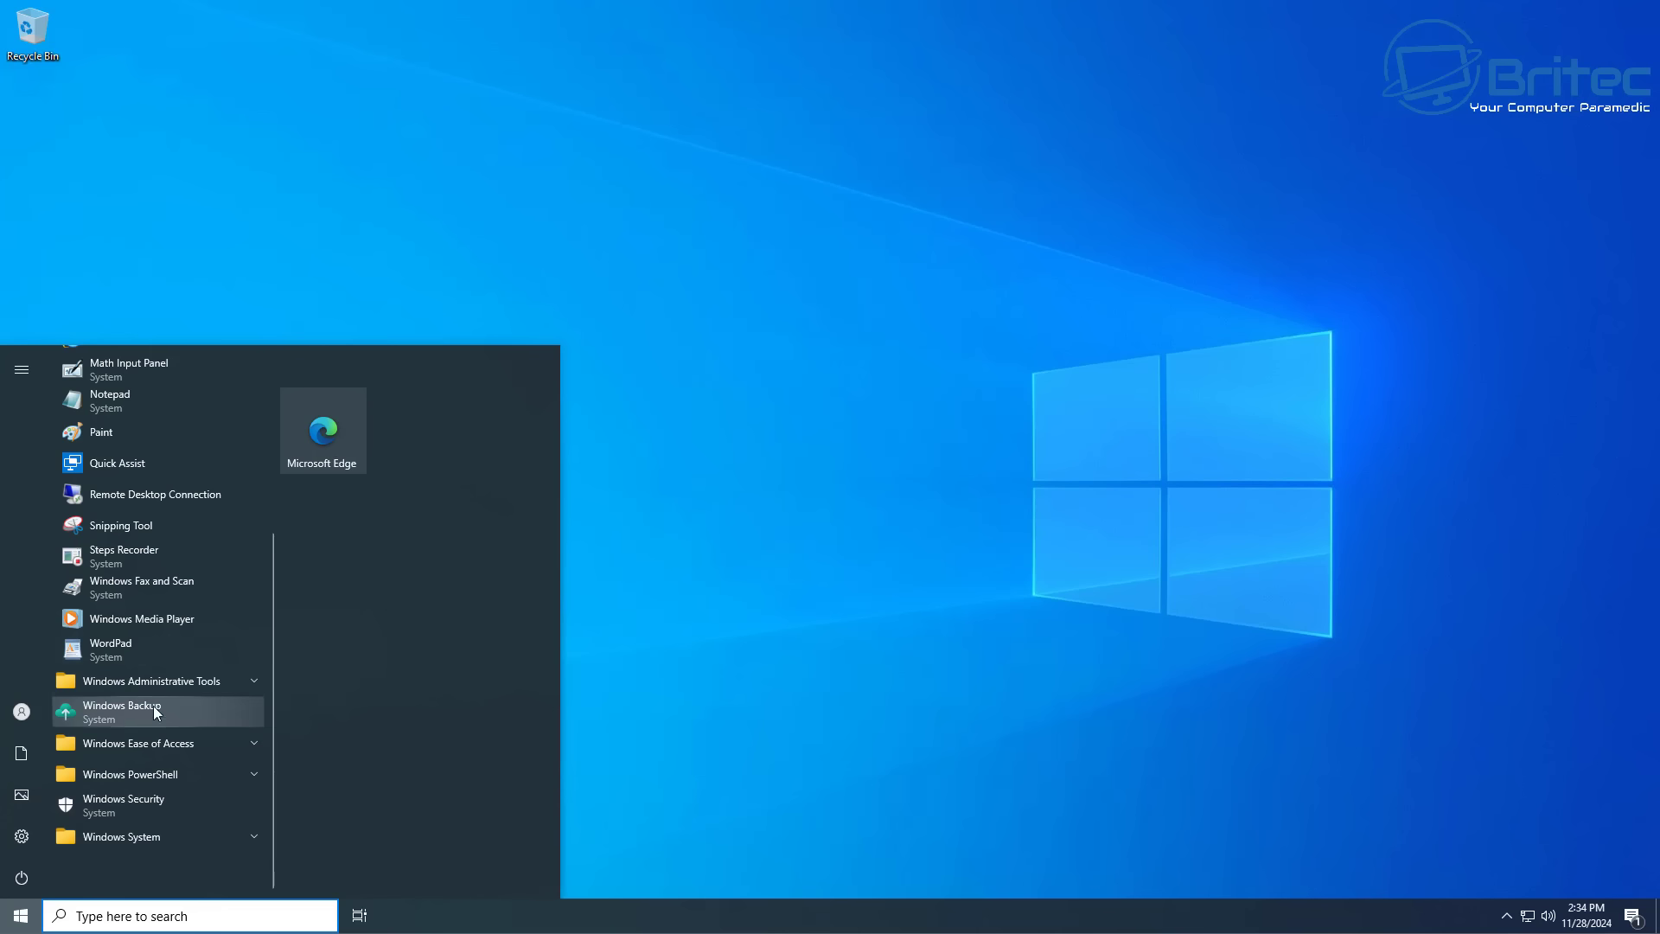
right_click(330, 425)
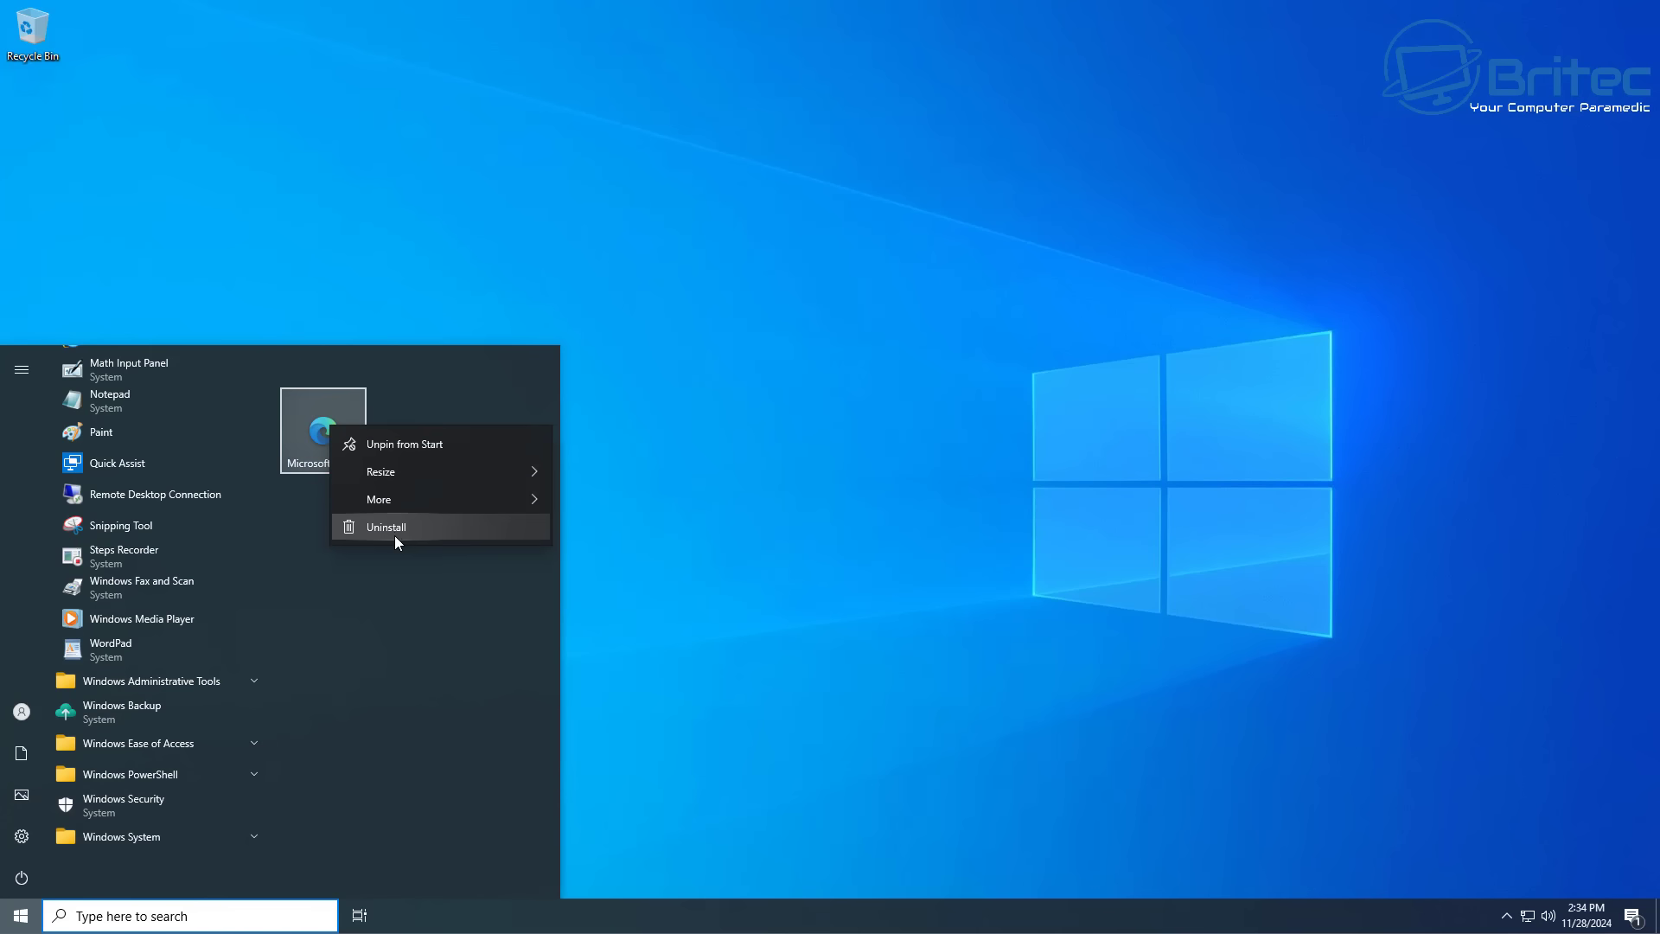
click(910, 559)
click(760, 568)
click(21, 915)
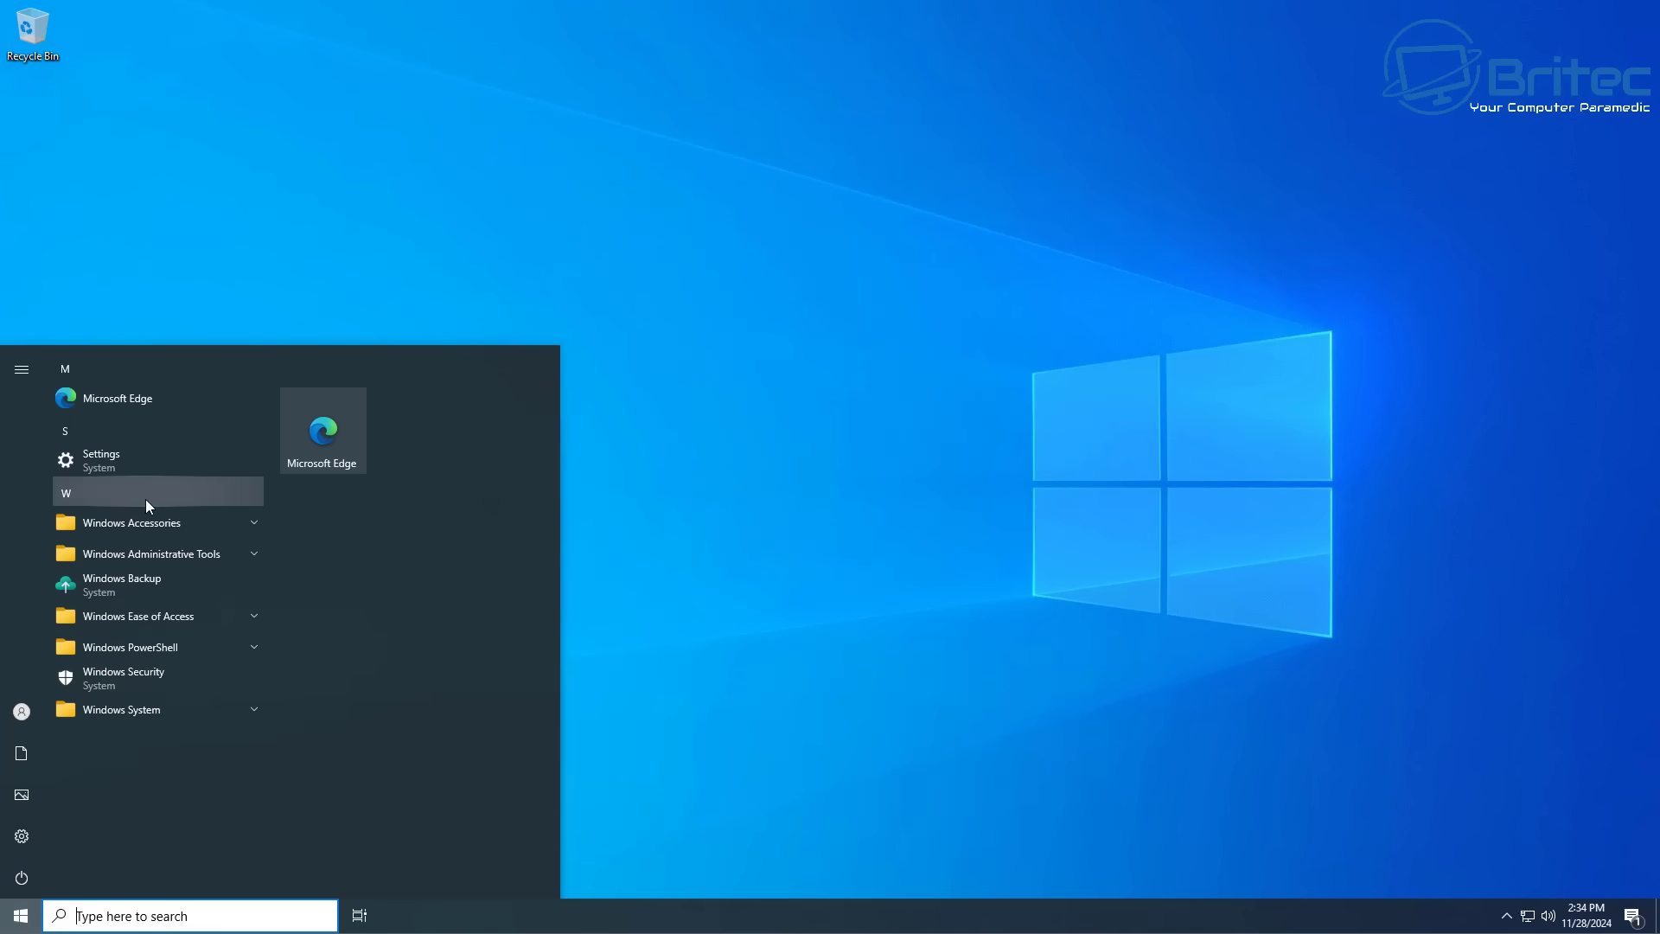
Download ChromeSetup.exe in Edge and run it, allowing the Google installer through UAC
click(125, 391)
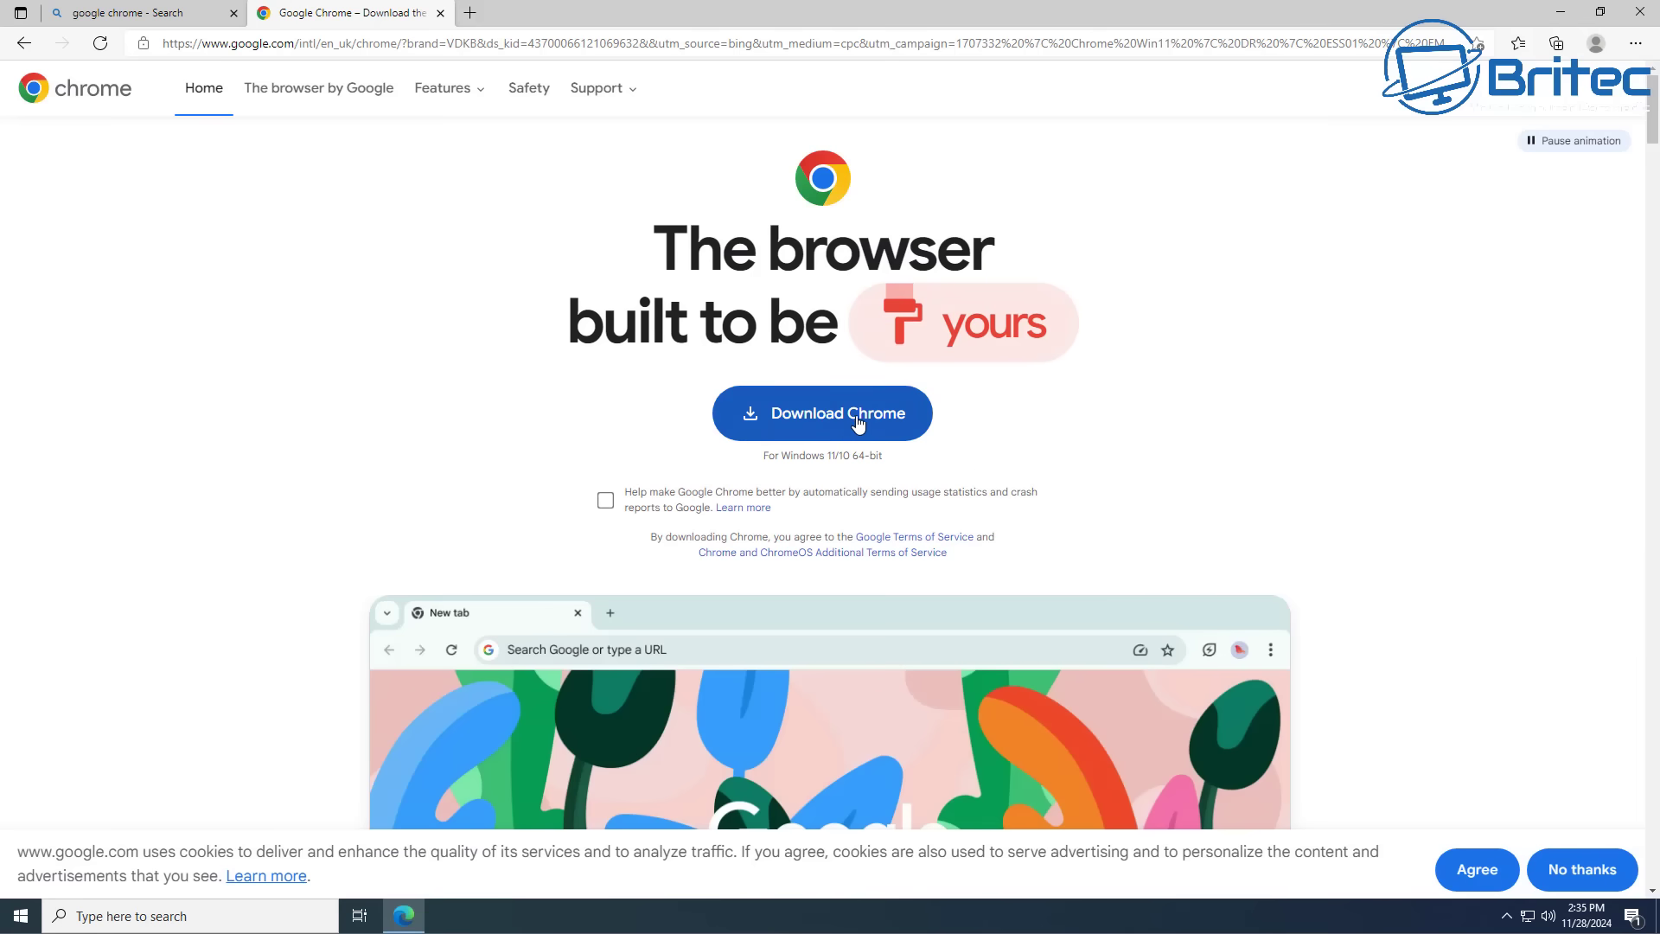
click(849, 419)
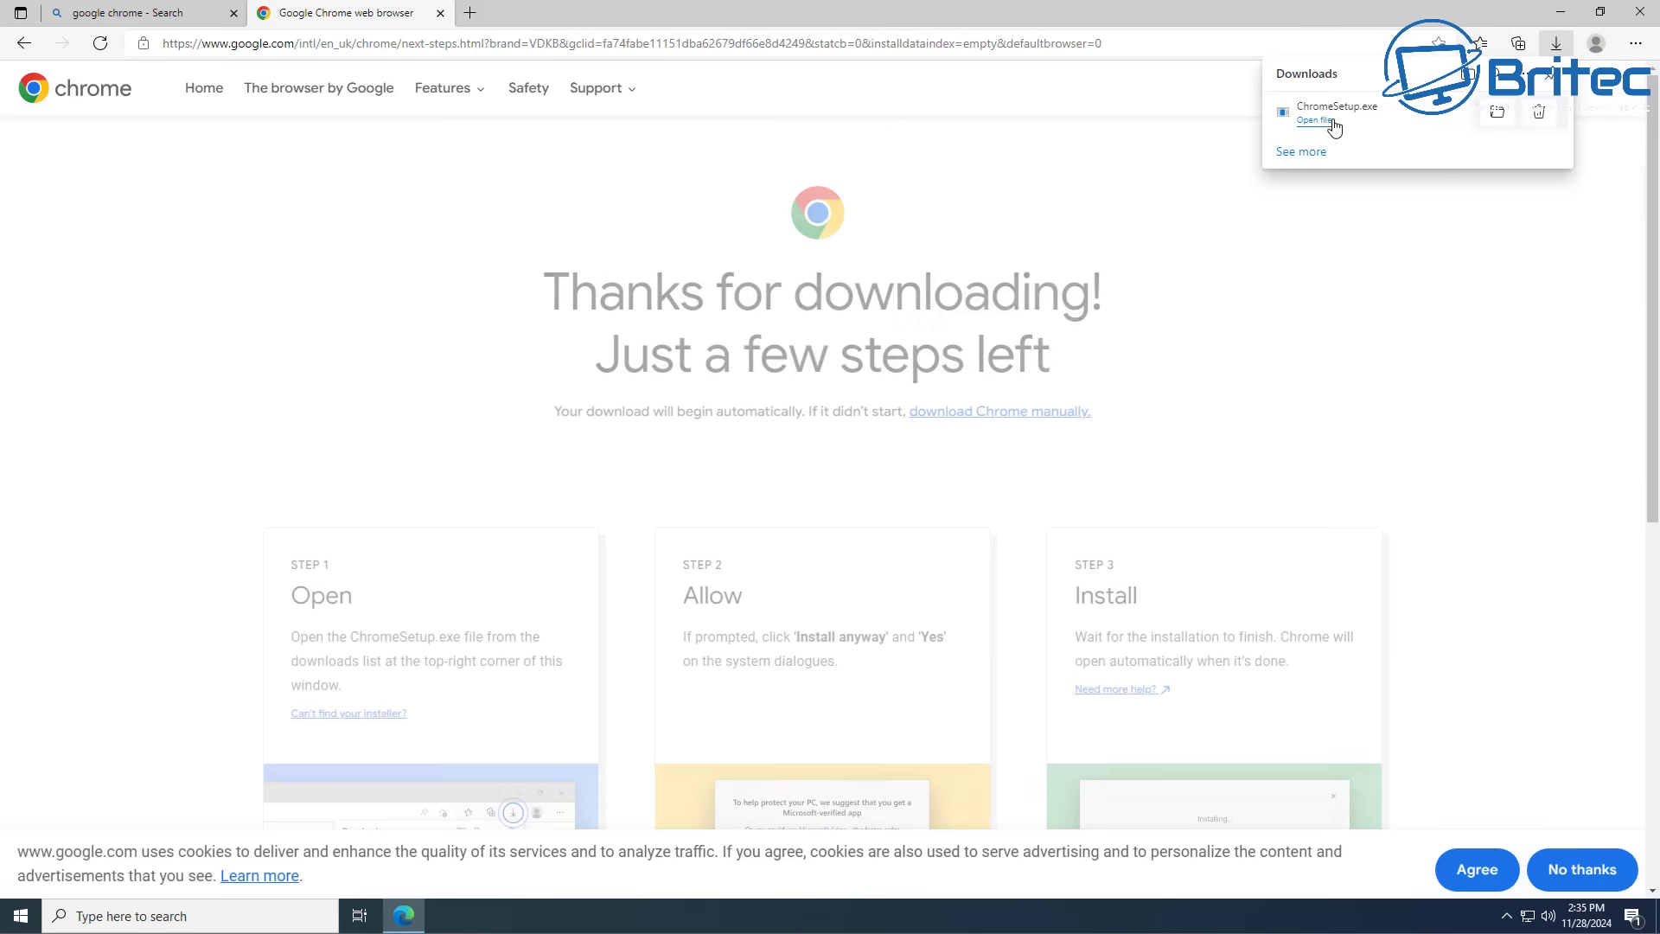
click(1352, 118)
click(741, 575)
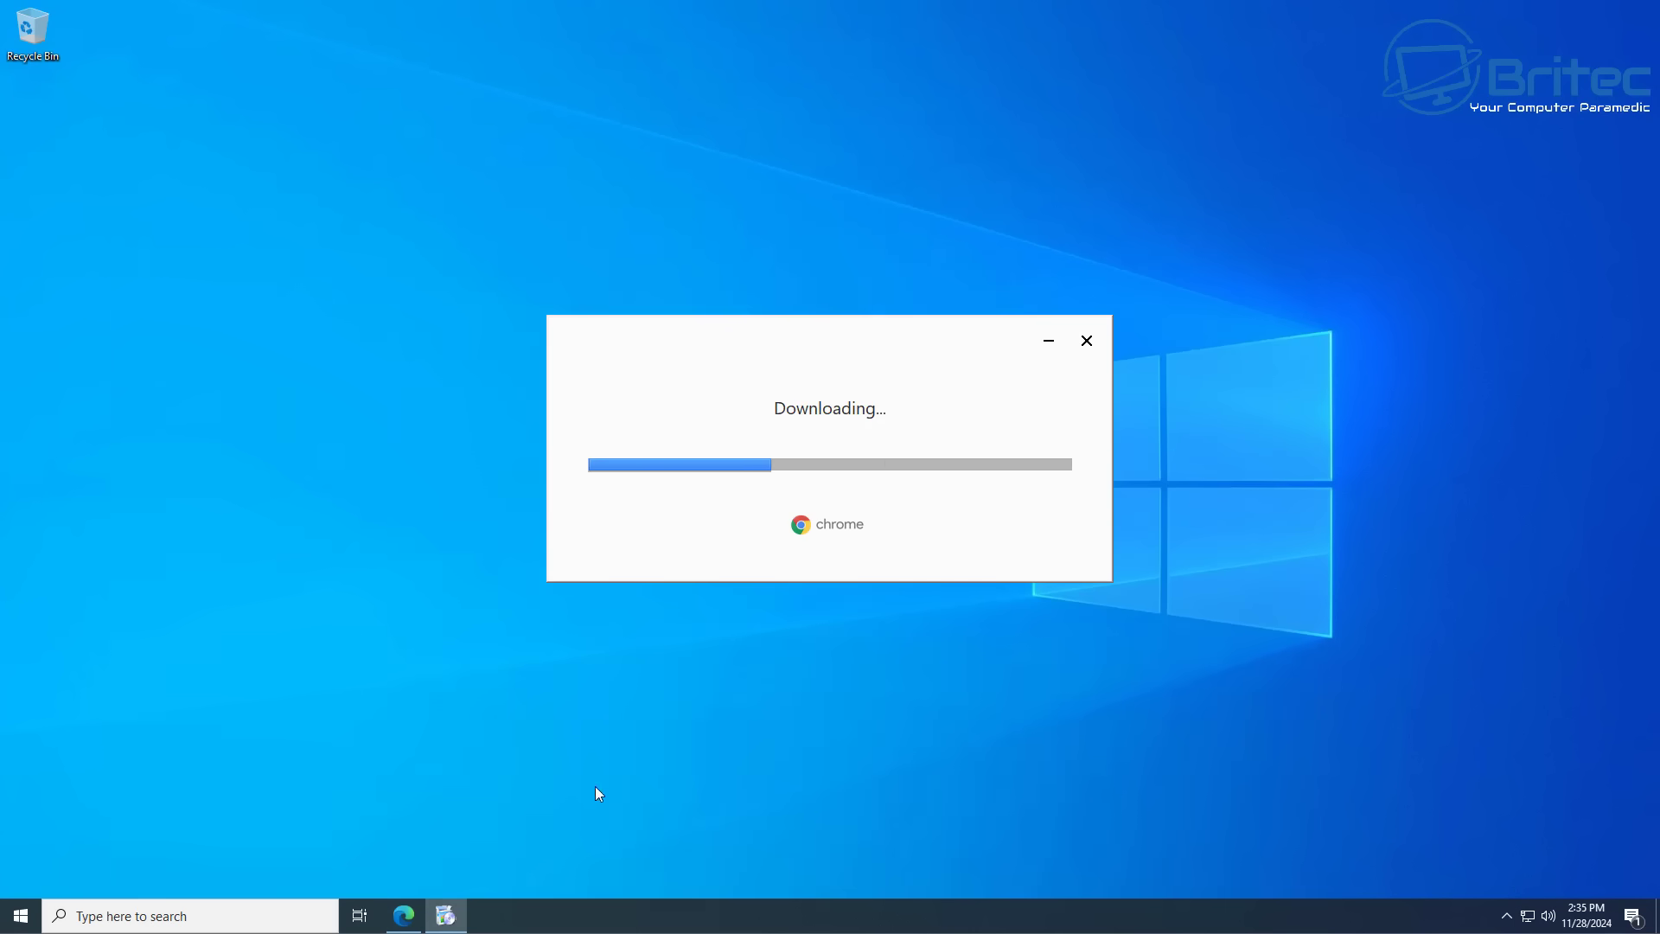
Find the new Google Chrome entry in Start and show the Microsoft Edge entry's options
right_click(402, 918)
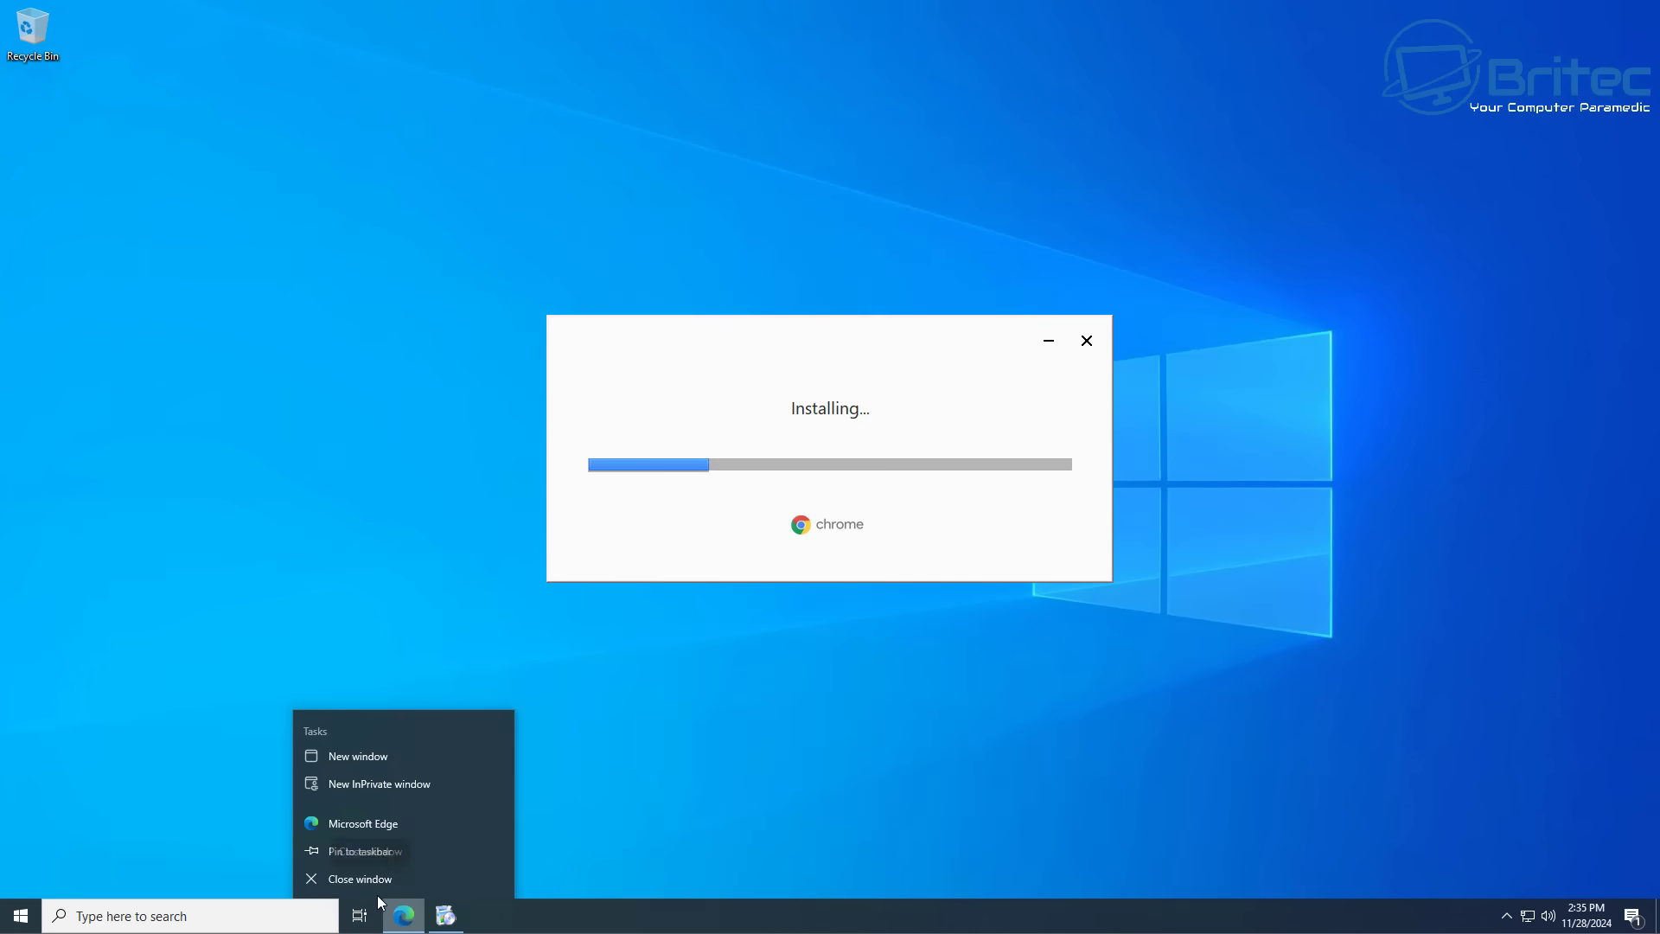
click(619, 865)
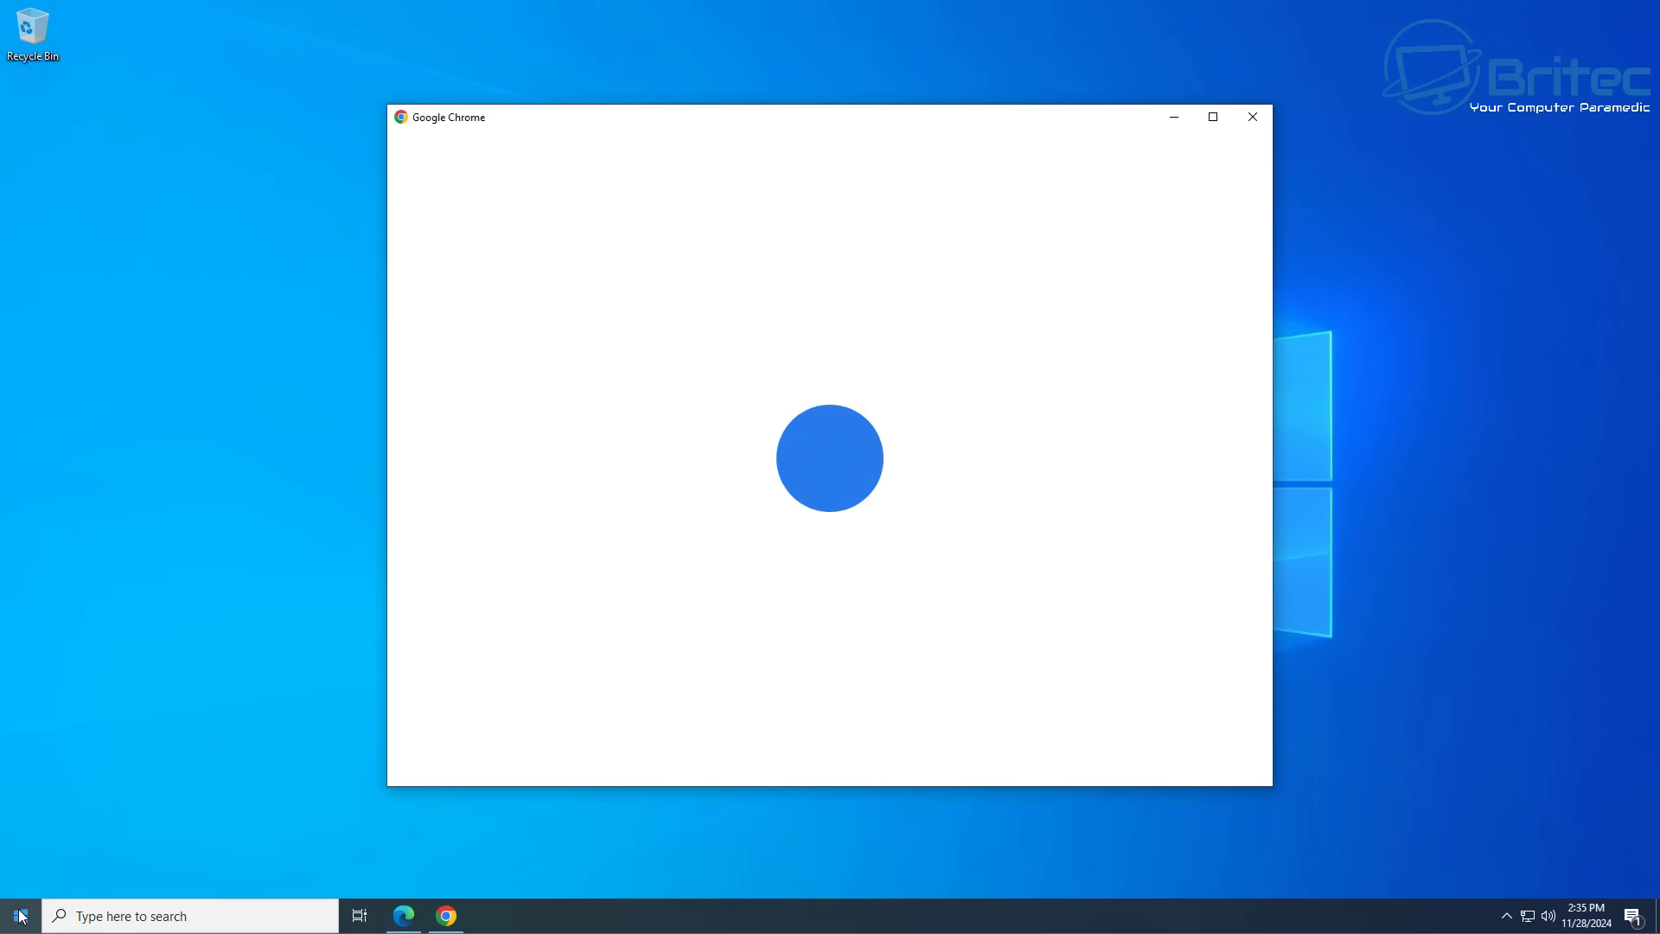
click(22, 915)
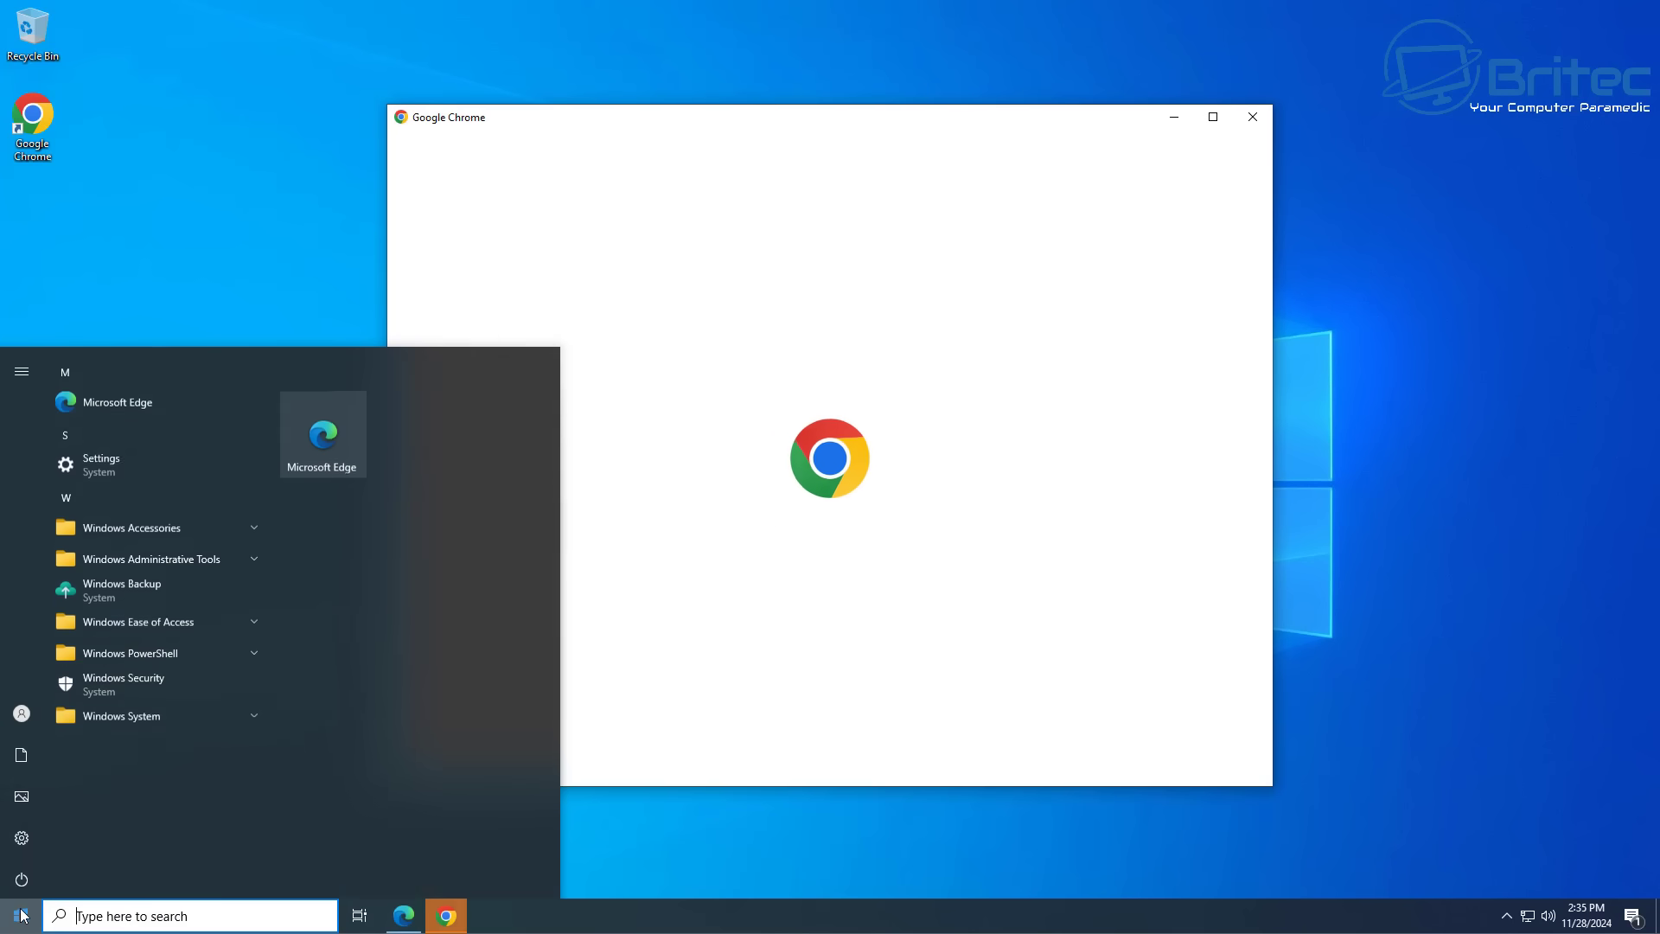
right_click(132, 397)
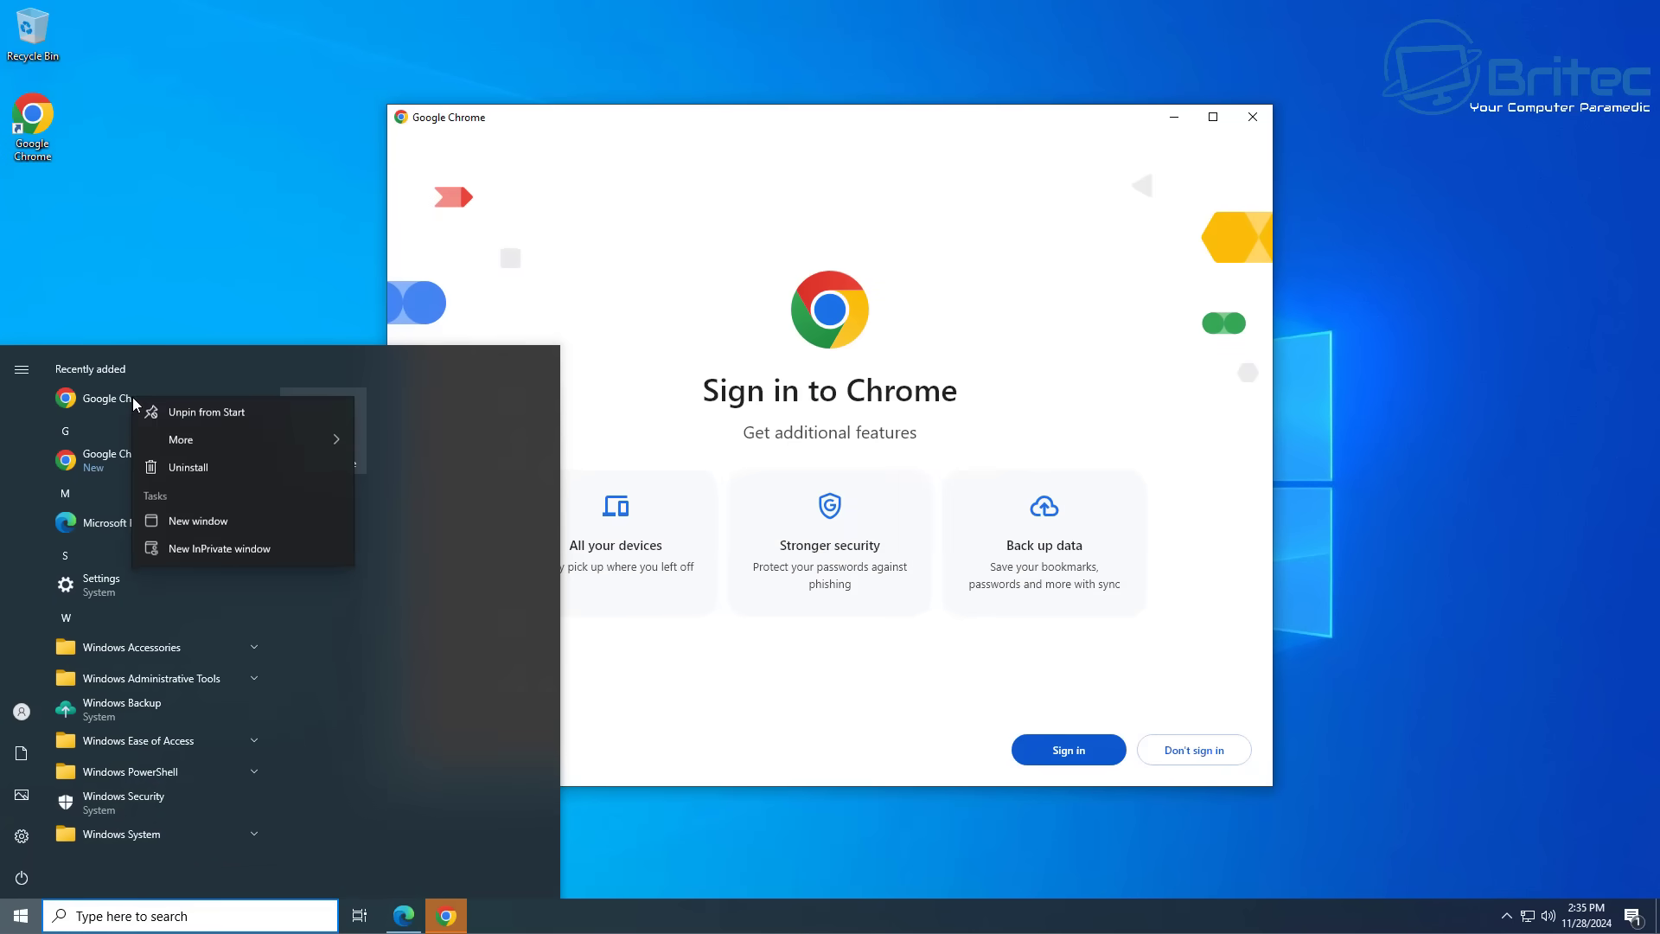
right_click(86, 522)
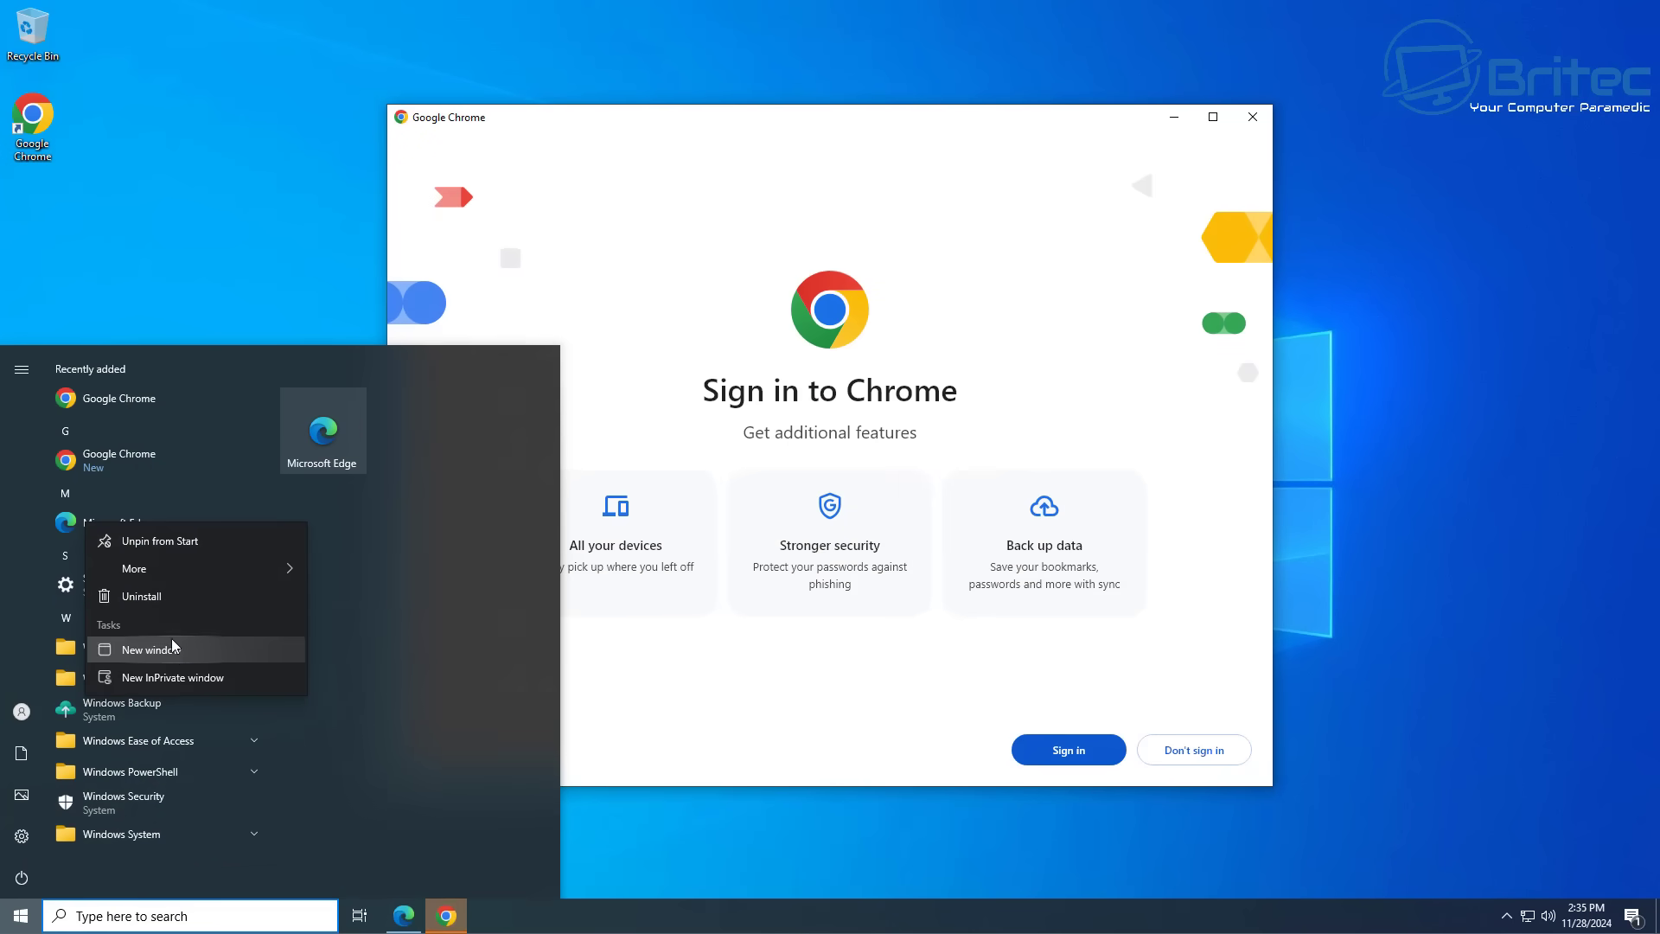
Uninstall Microsoft Edge 92.0.902.67 in Programs and Features, which warns to close all Edge windows
click(173, 599)
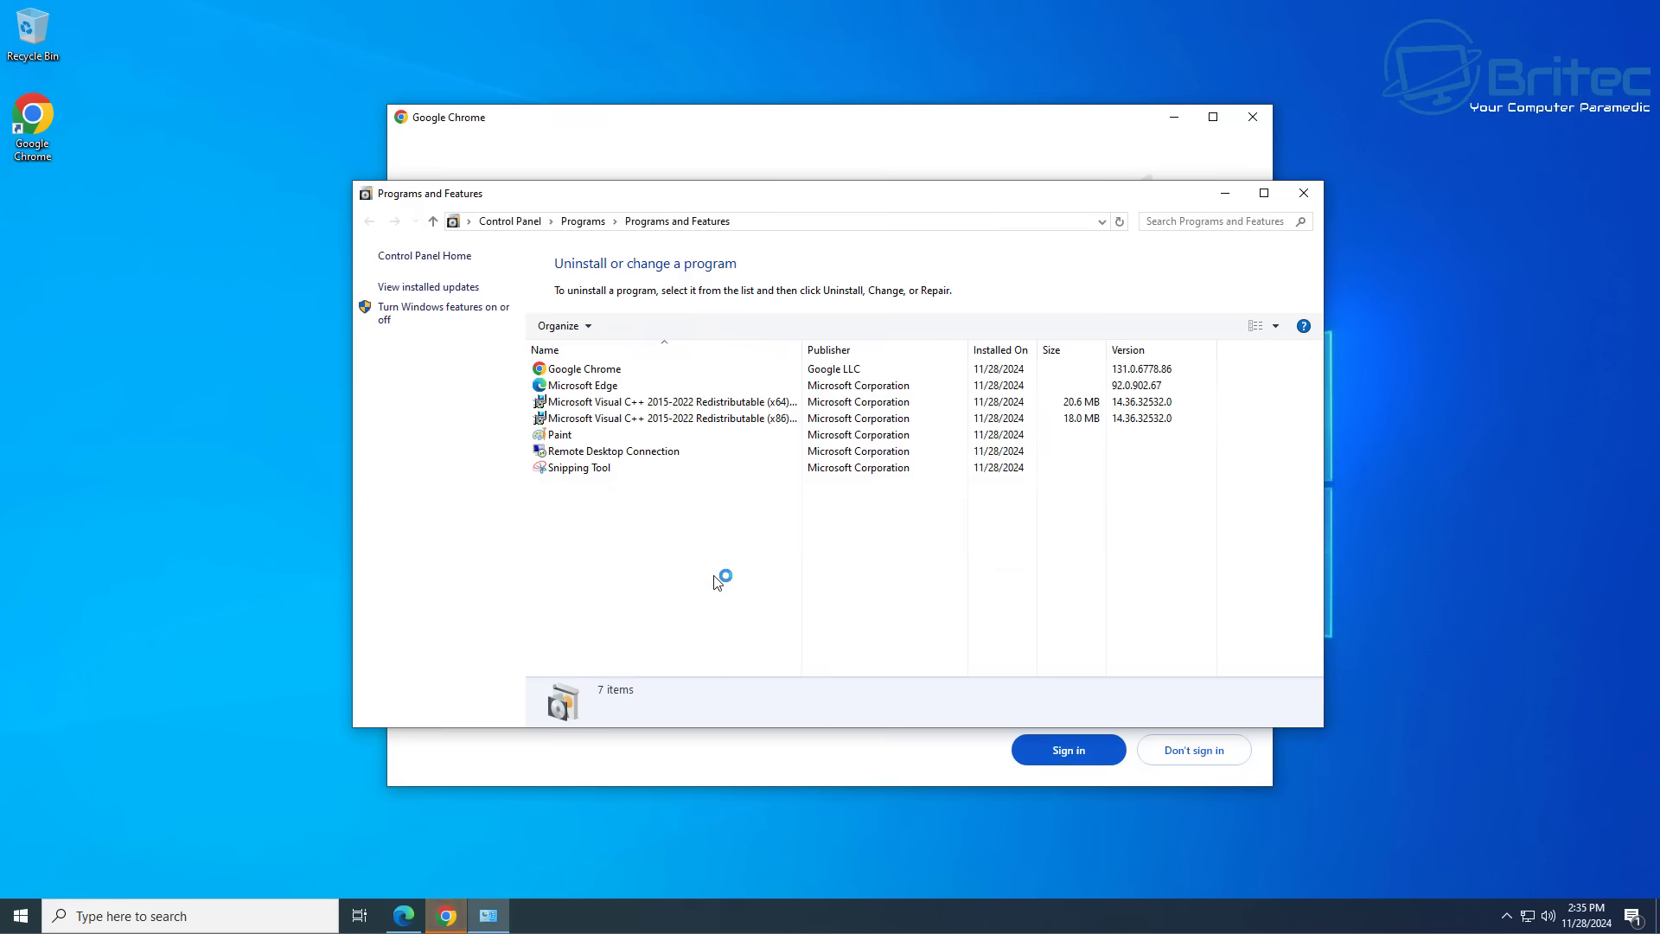
click(591, 391)
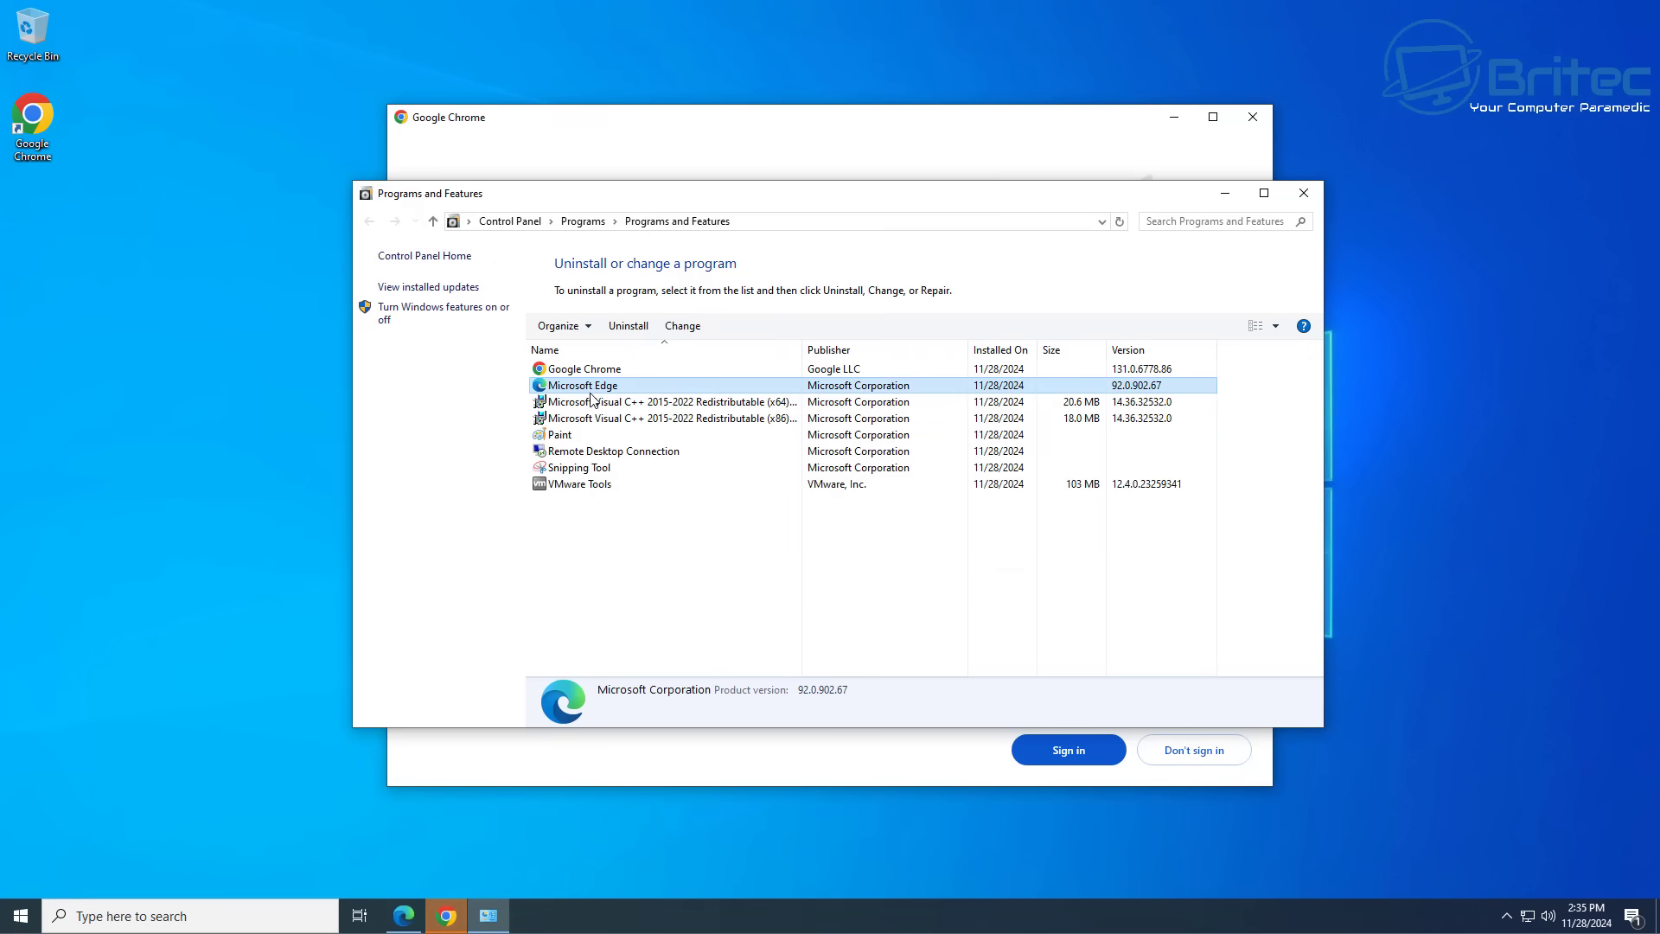
click(631, 327)
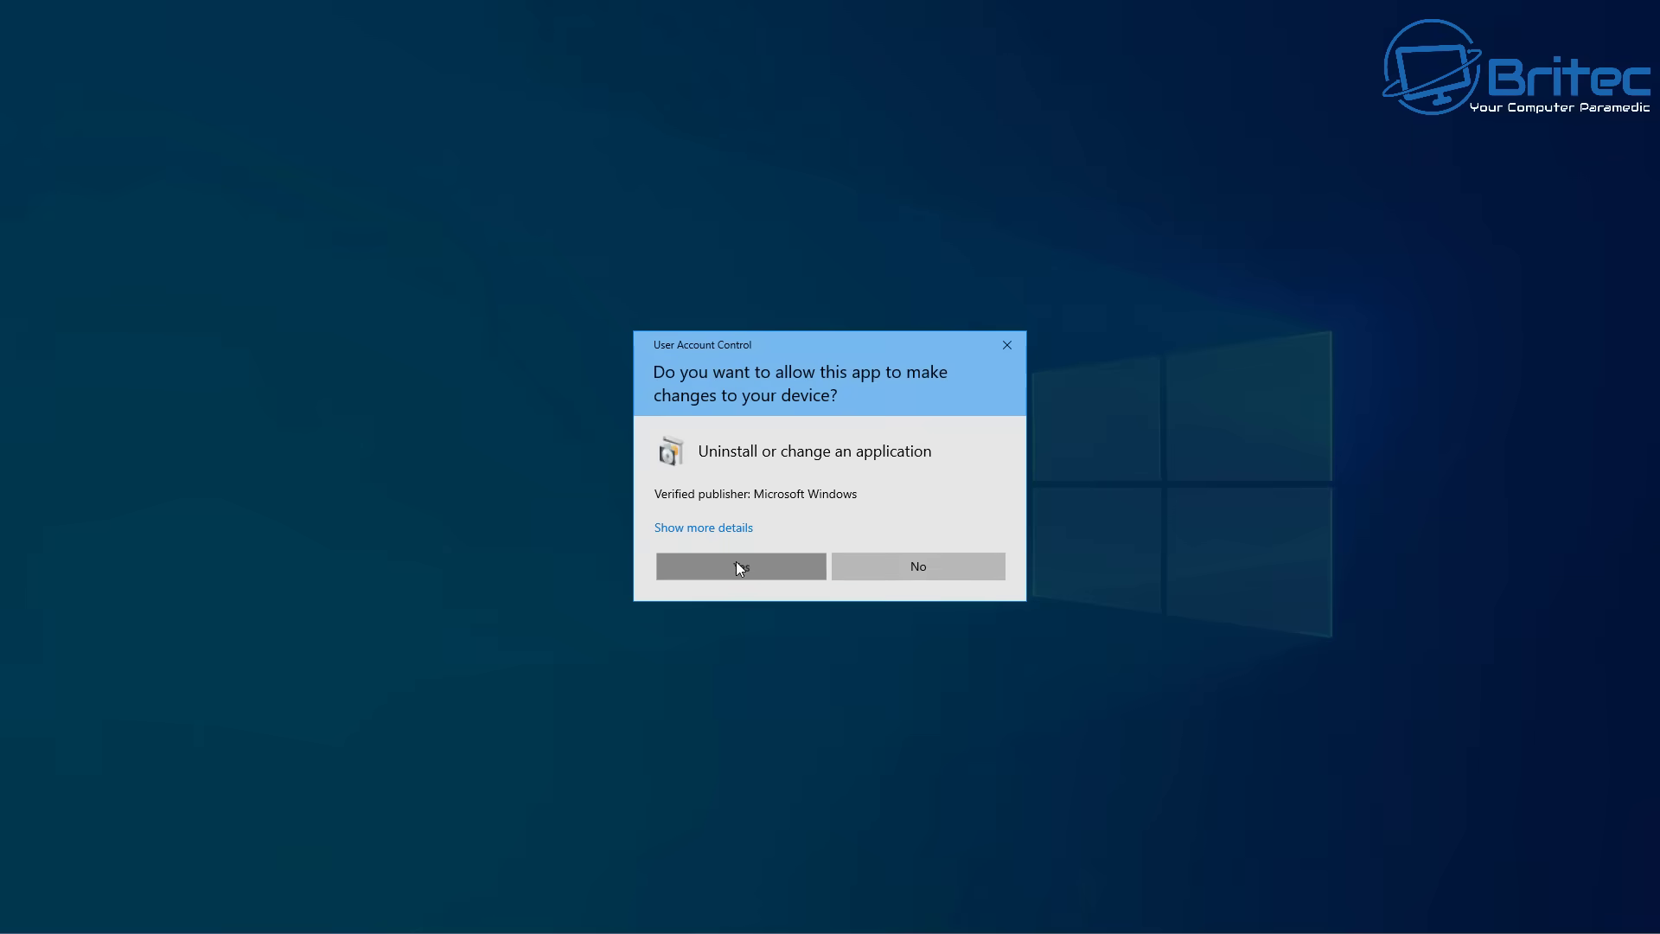
click(741, 566)
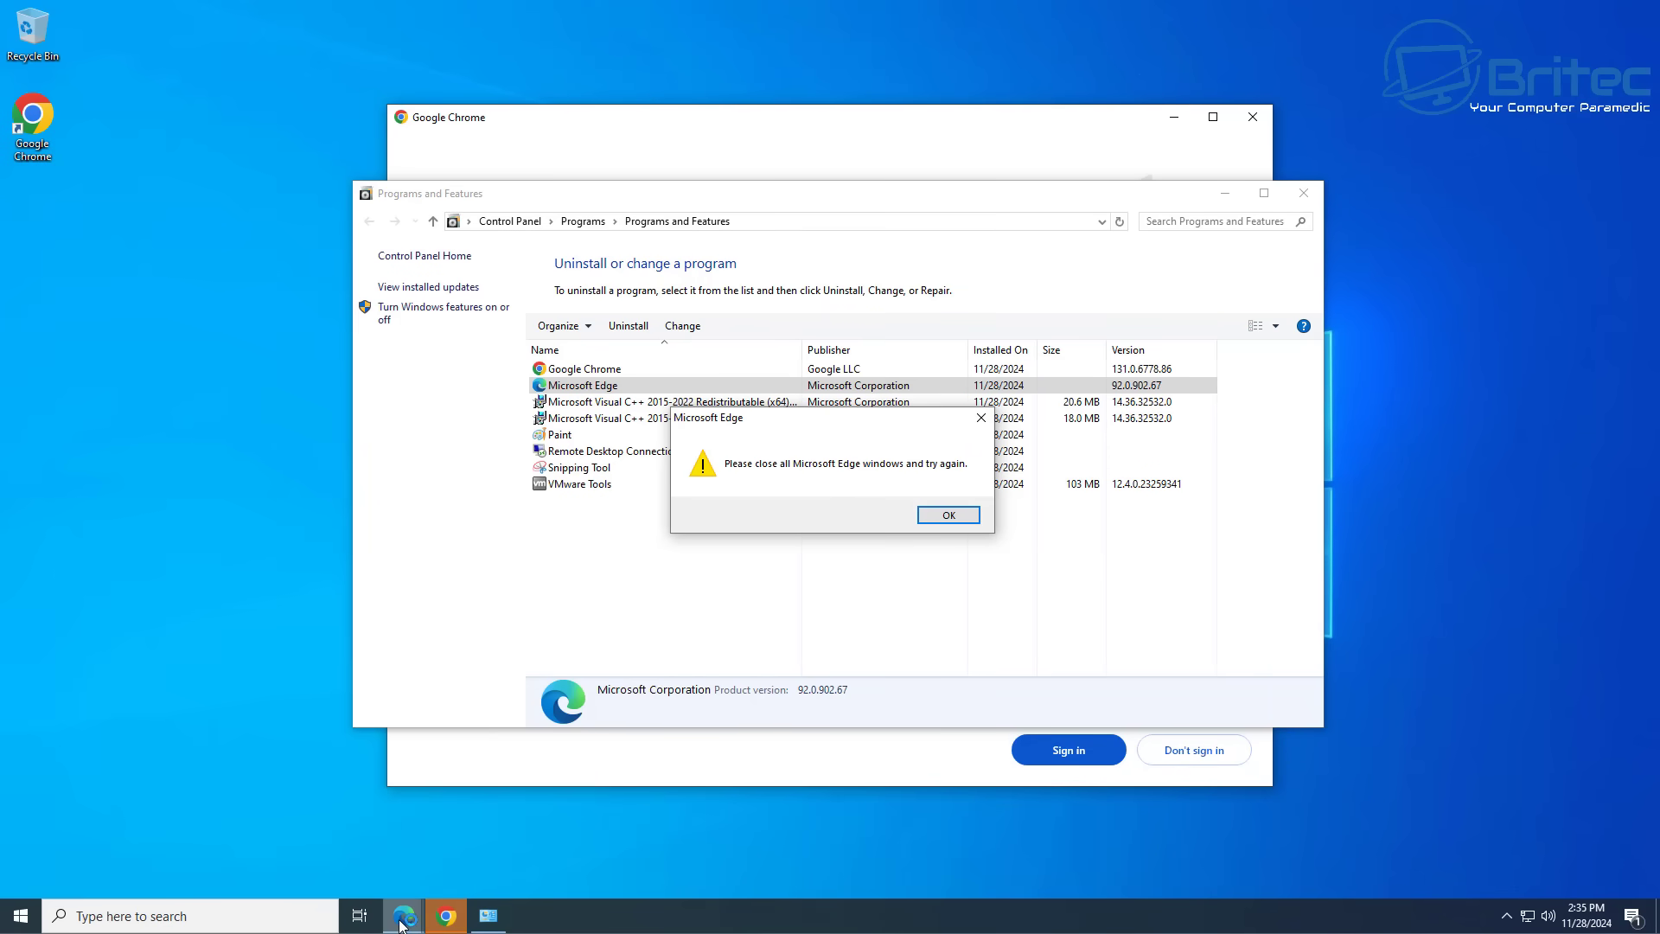
mouse_move(402, 914)
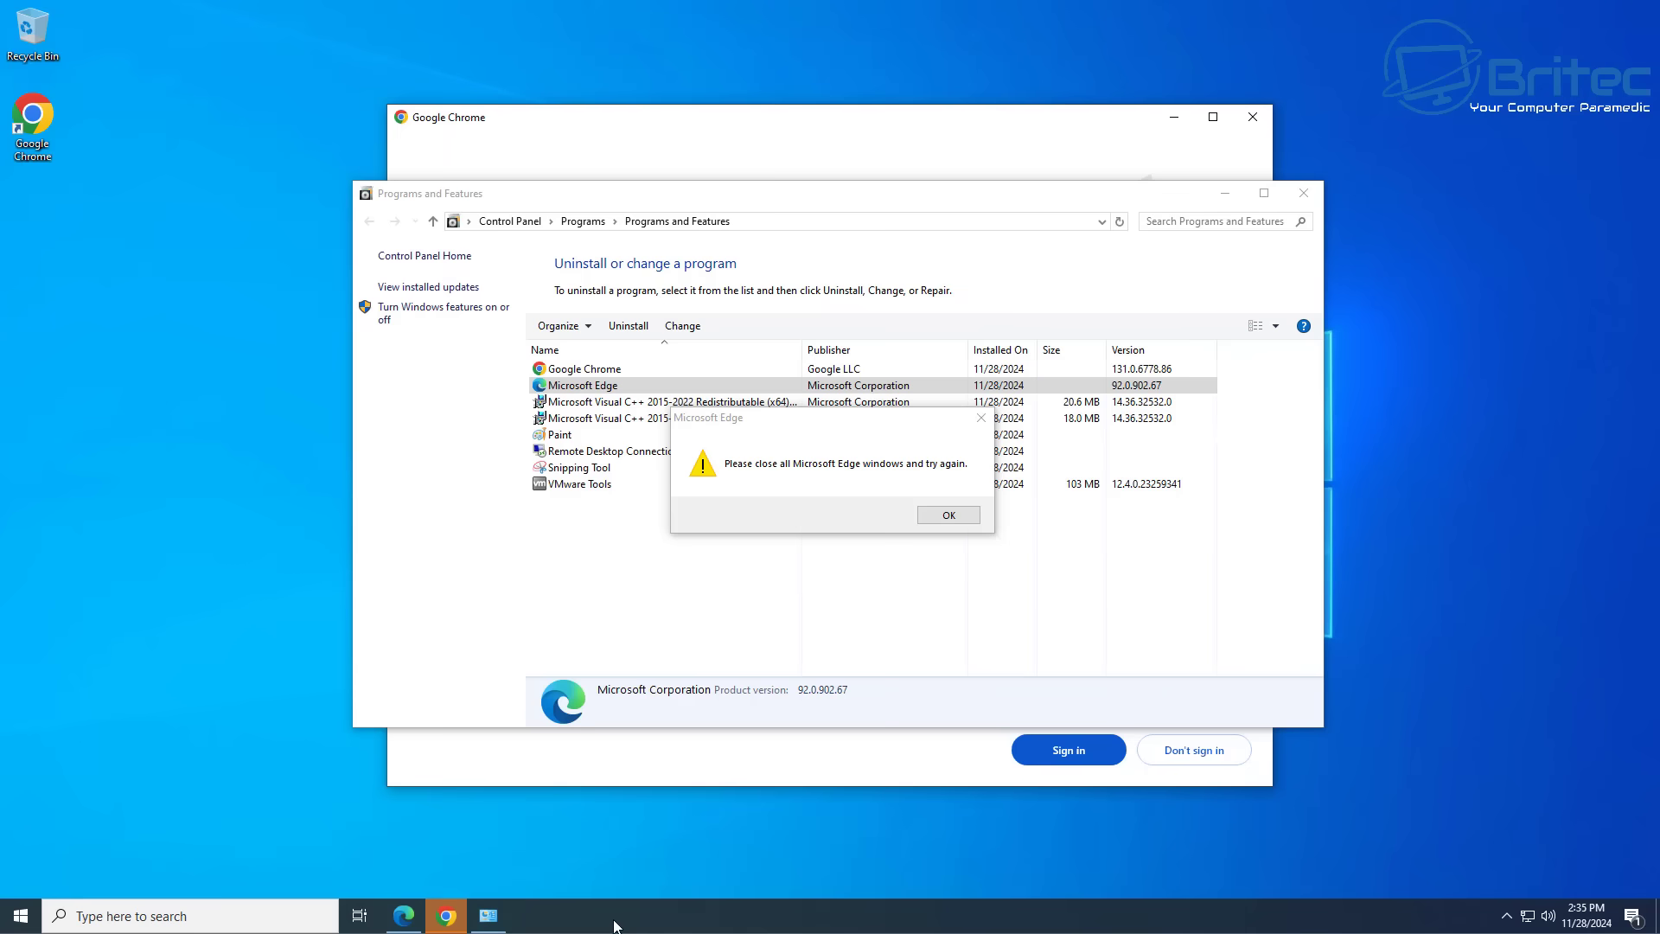
End all Microsoft Edge processes in Task Manager's detailed view, then return to Programs and Features
right_click(618, 919)
click(677, 821)
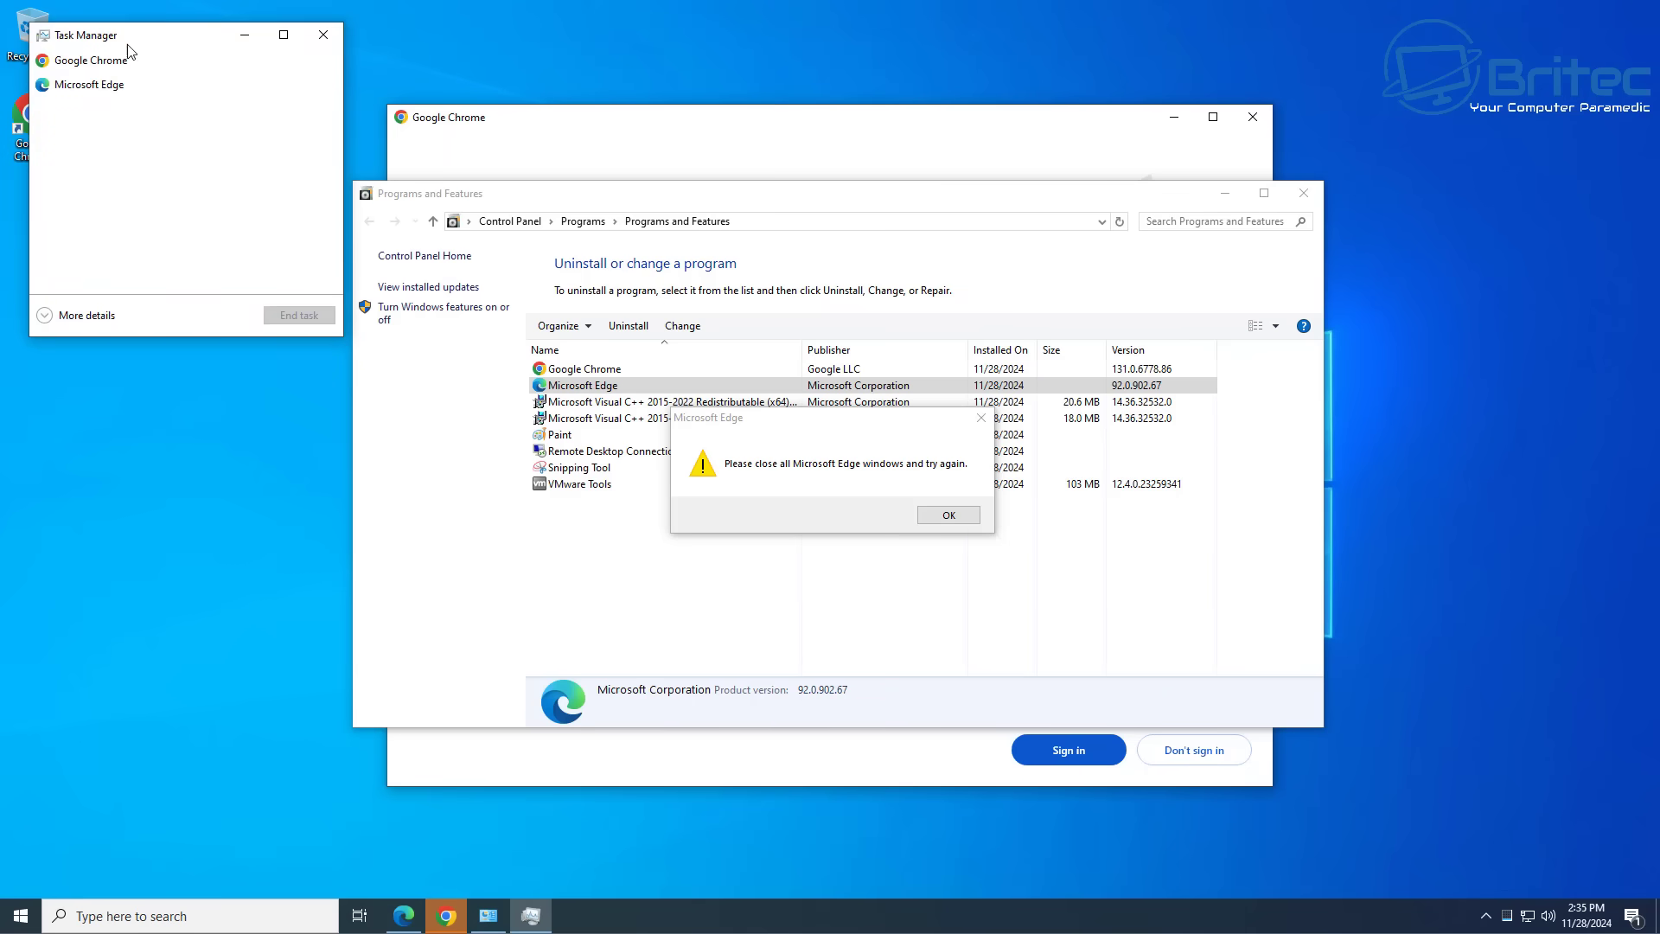
click(80, 316)
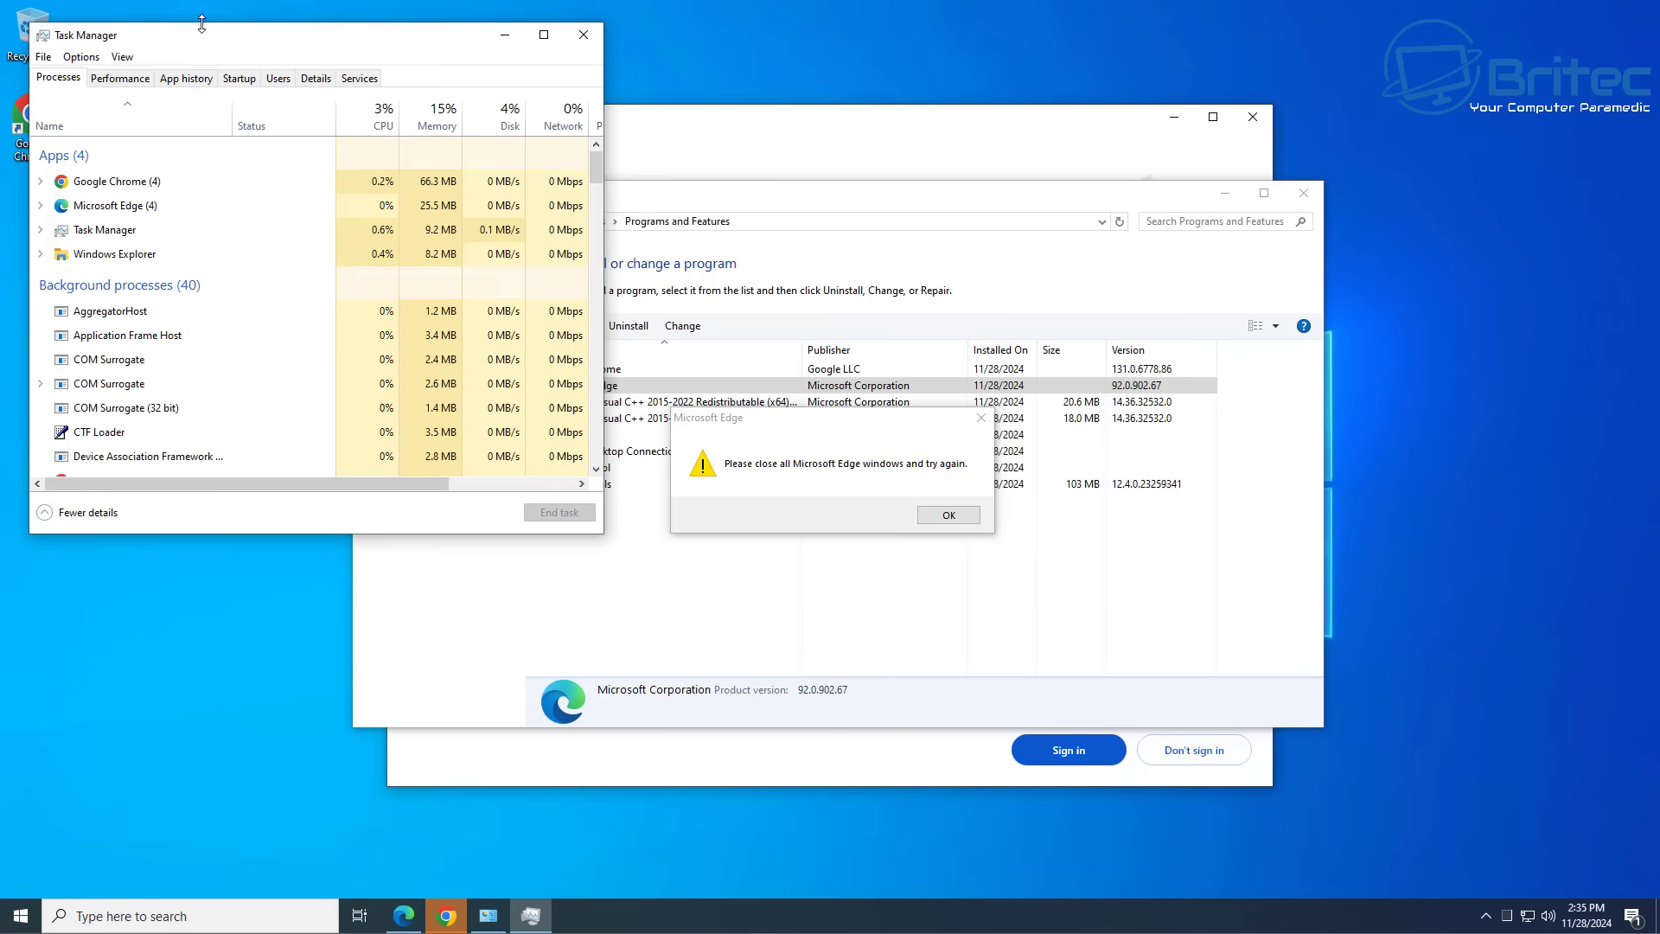
drag(200, 44, 285, 188)
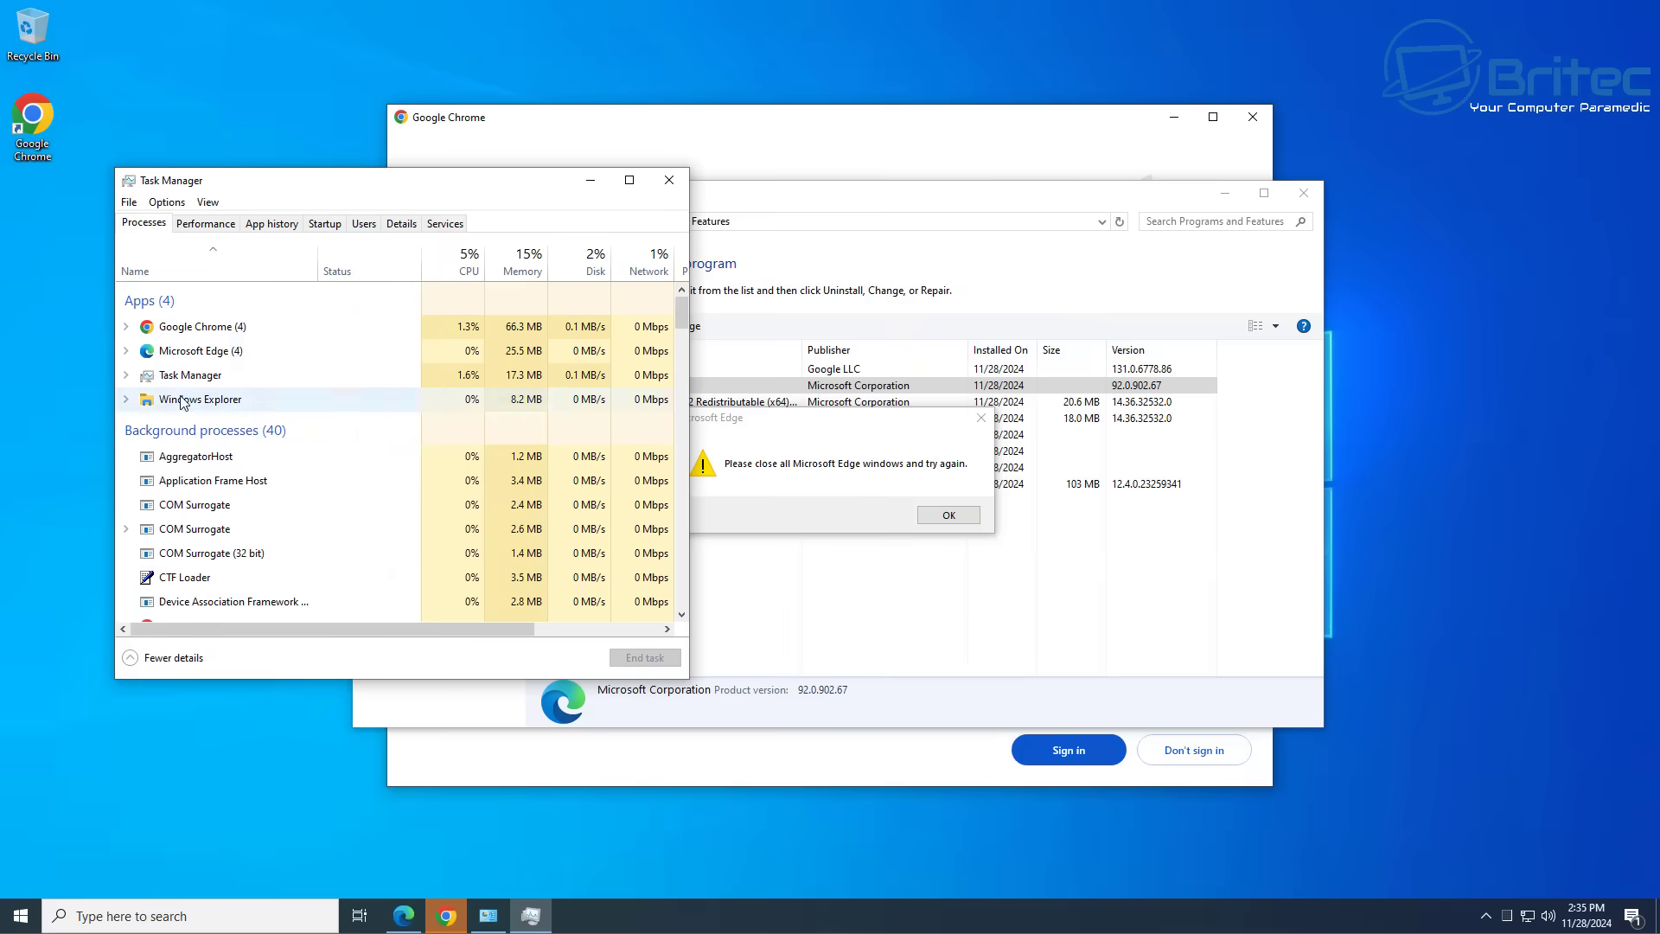
right_click(203, 354)
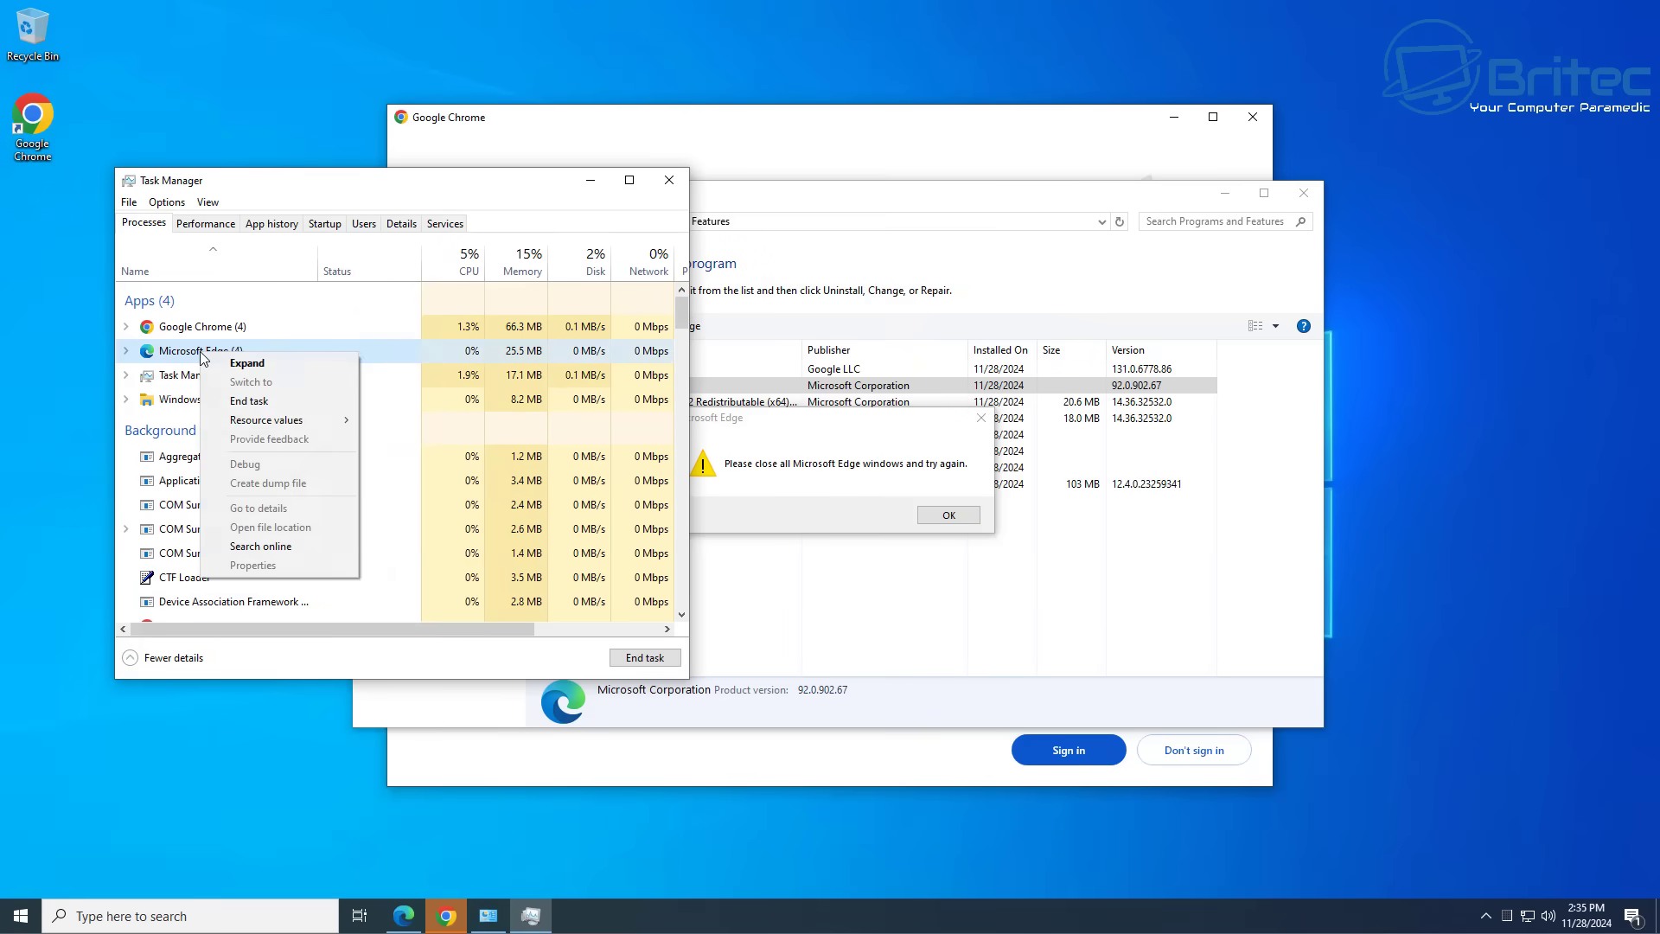
click(249, 400)
click(812, 562)
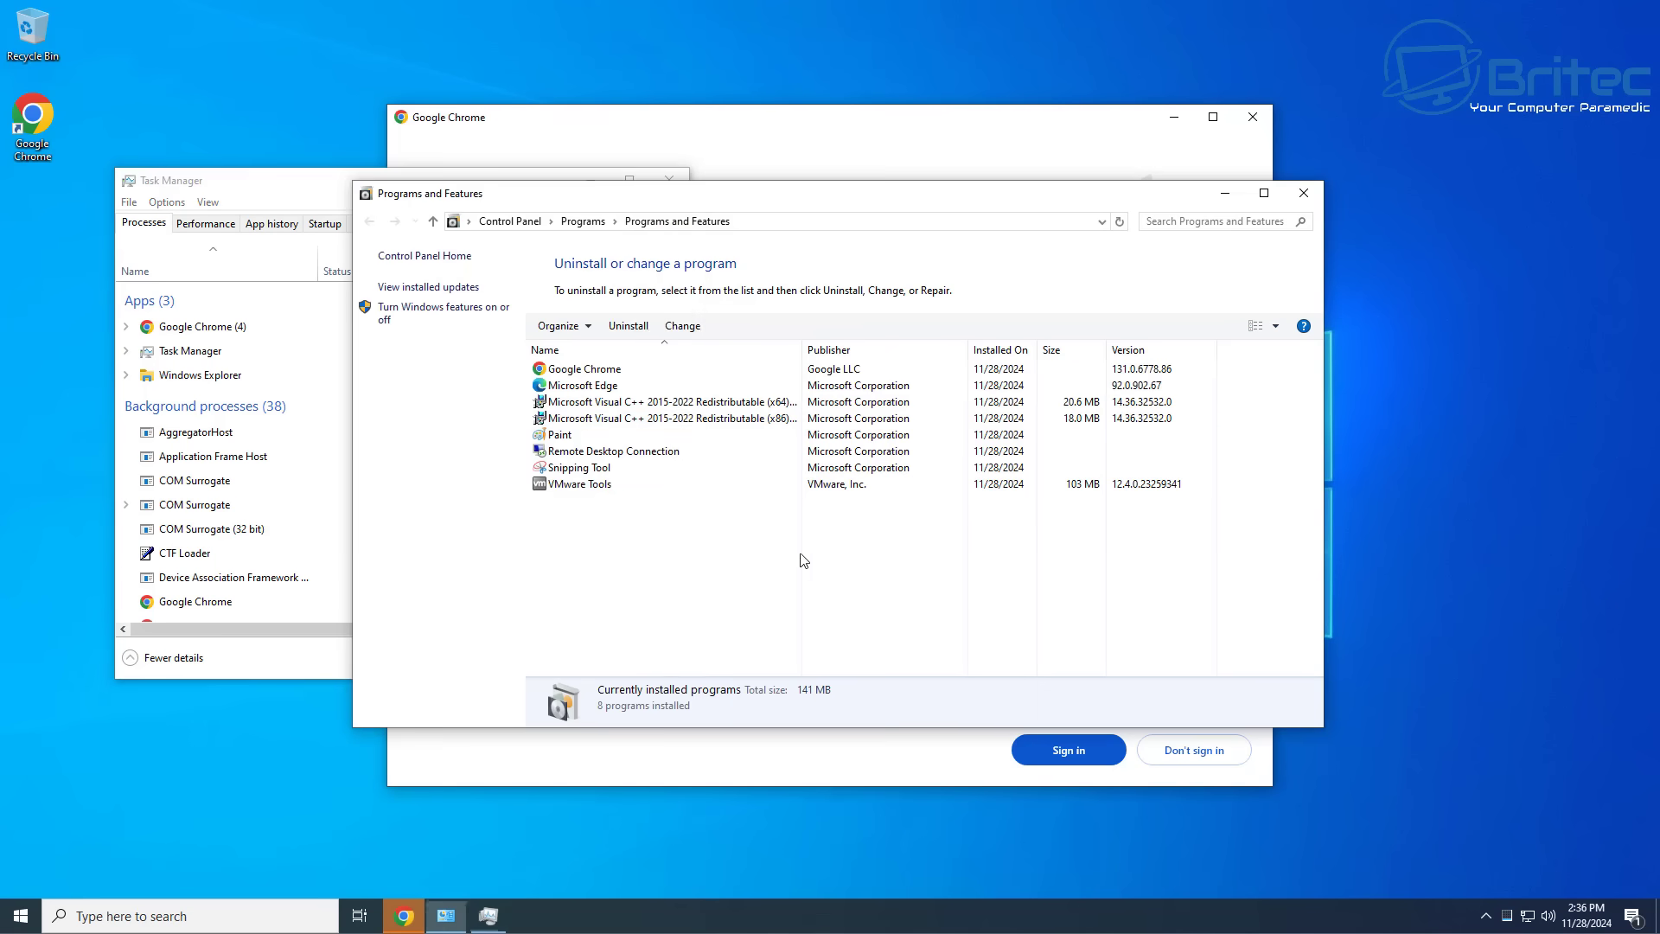
Uninstall Microsoft Edge with its browsing data cleared, dismissing the missing app error
click(584, 391)
click(628, 326)
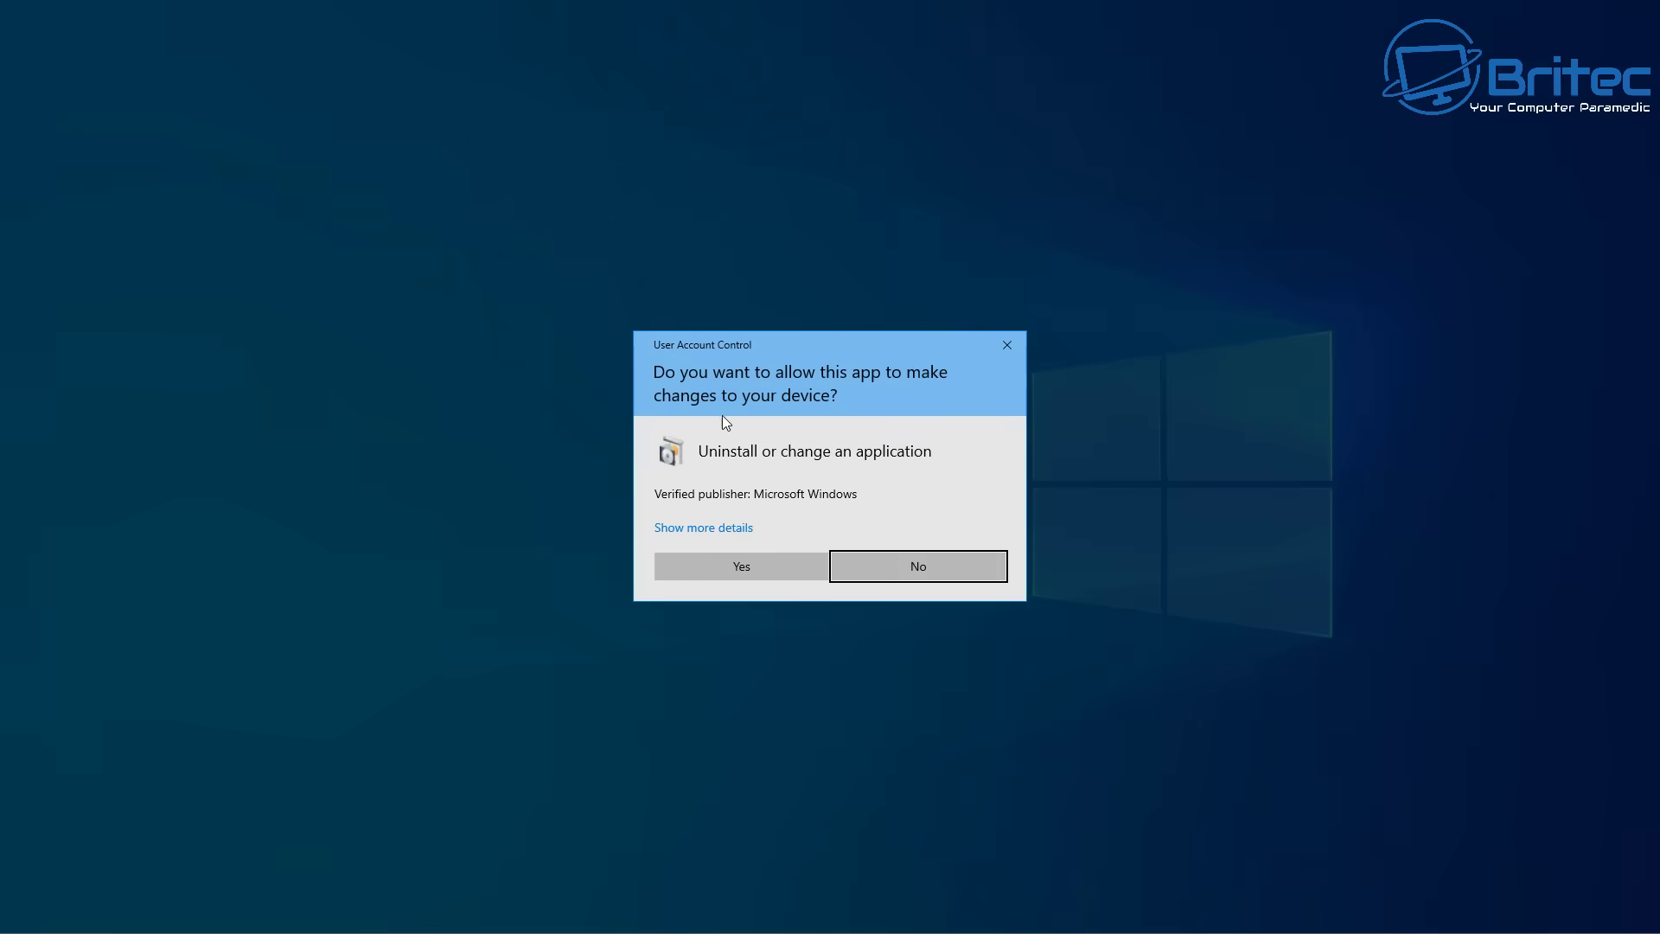
click(745, 562)
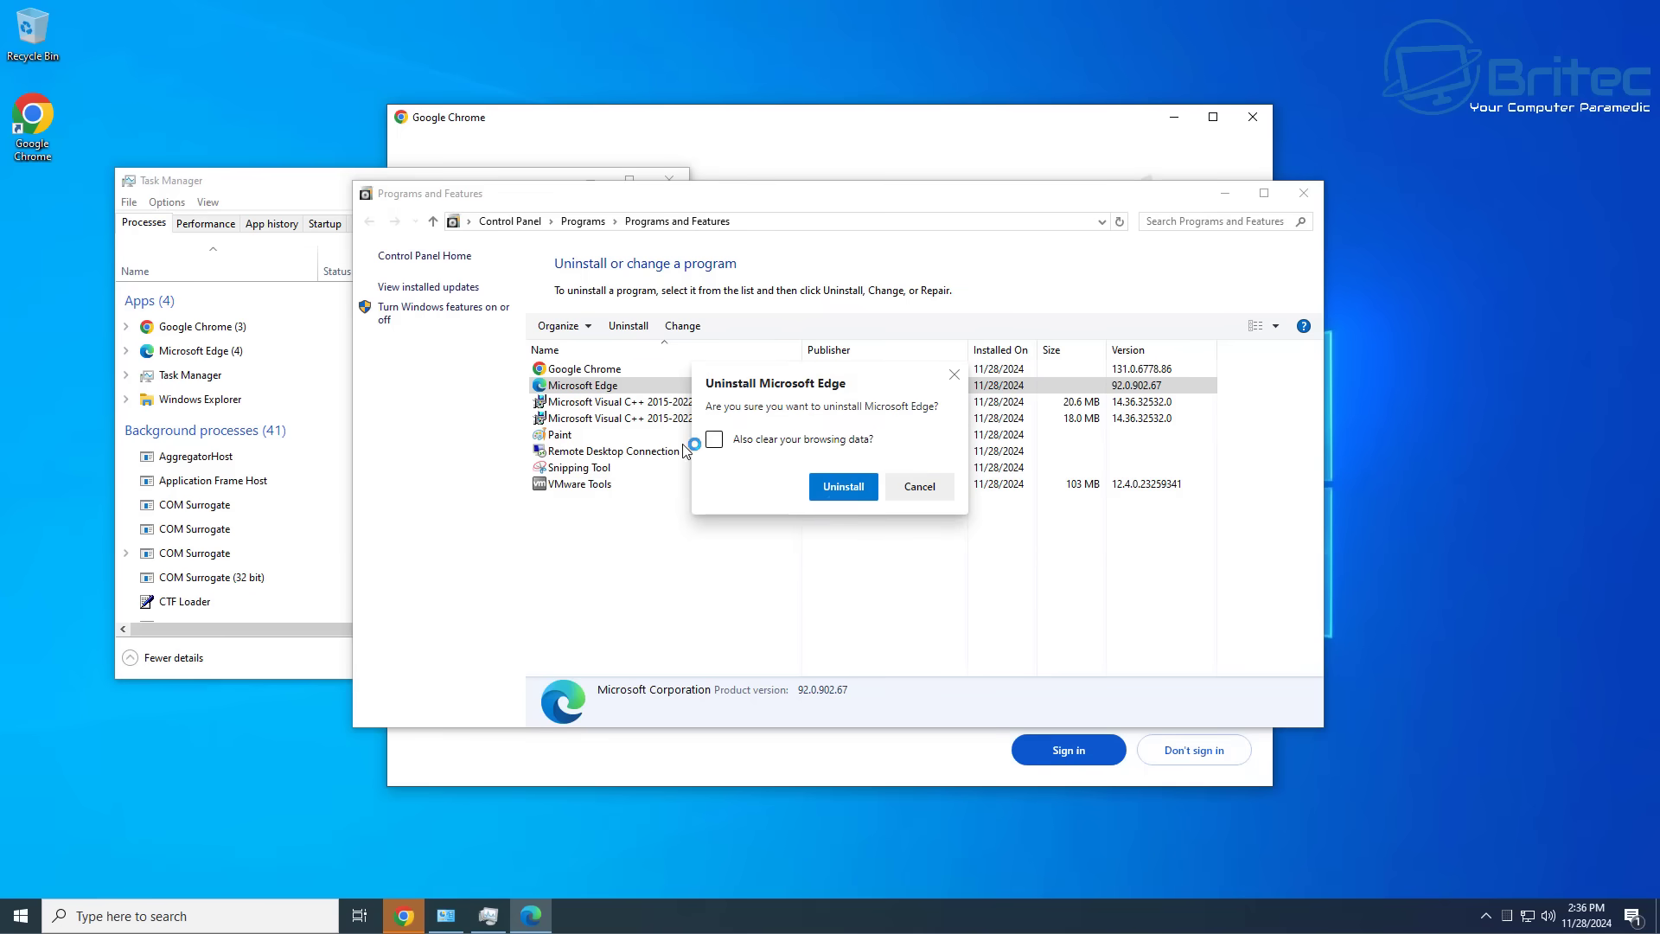
click(713, 441)
click(839, 487)
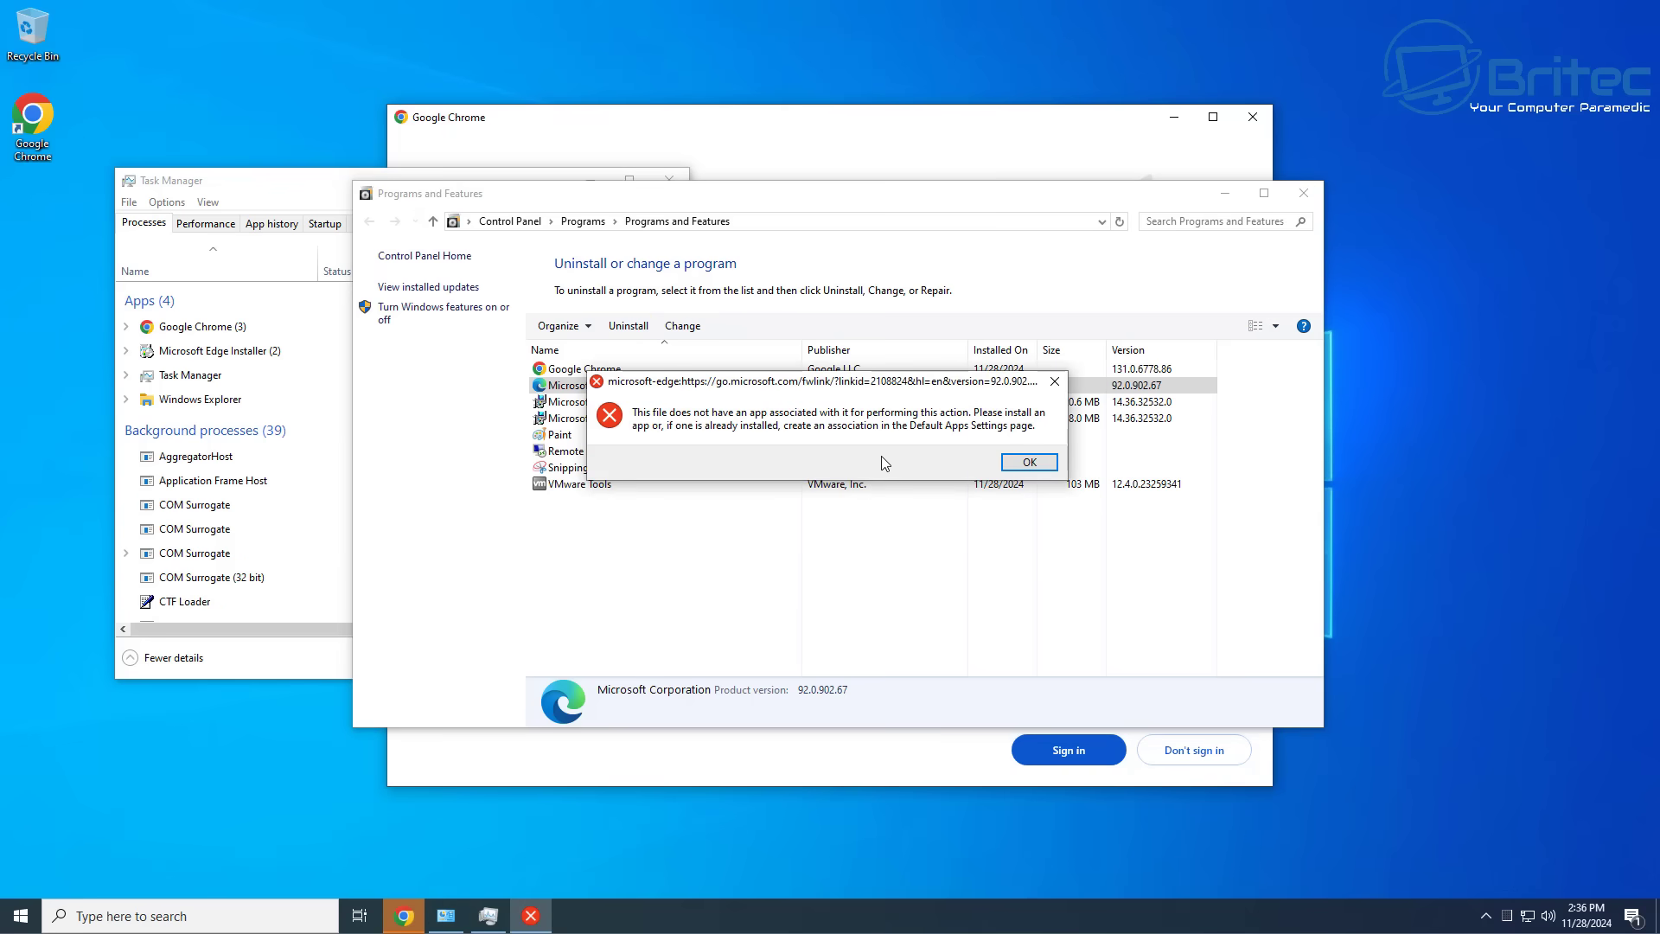
click(1028, 463)
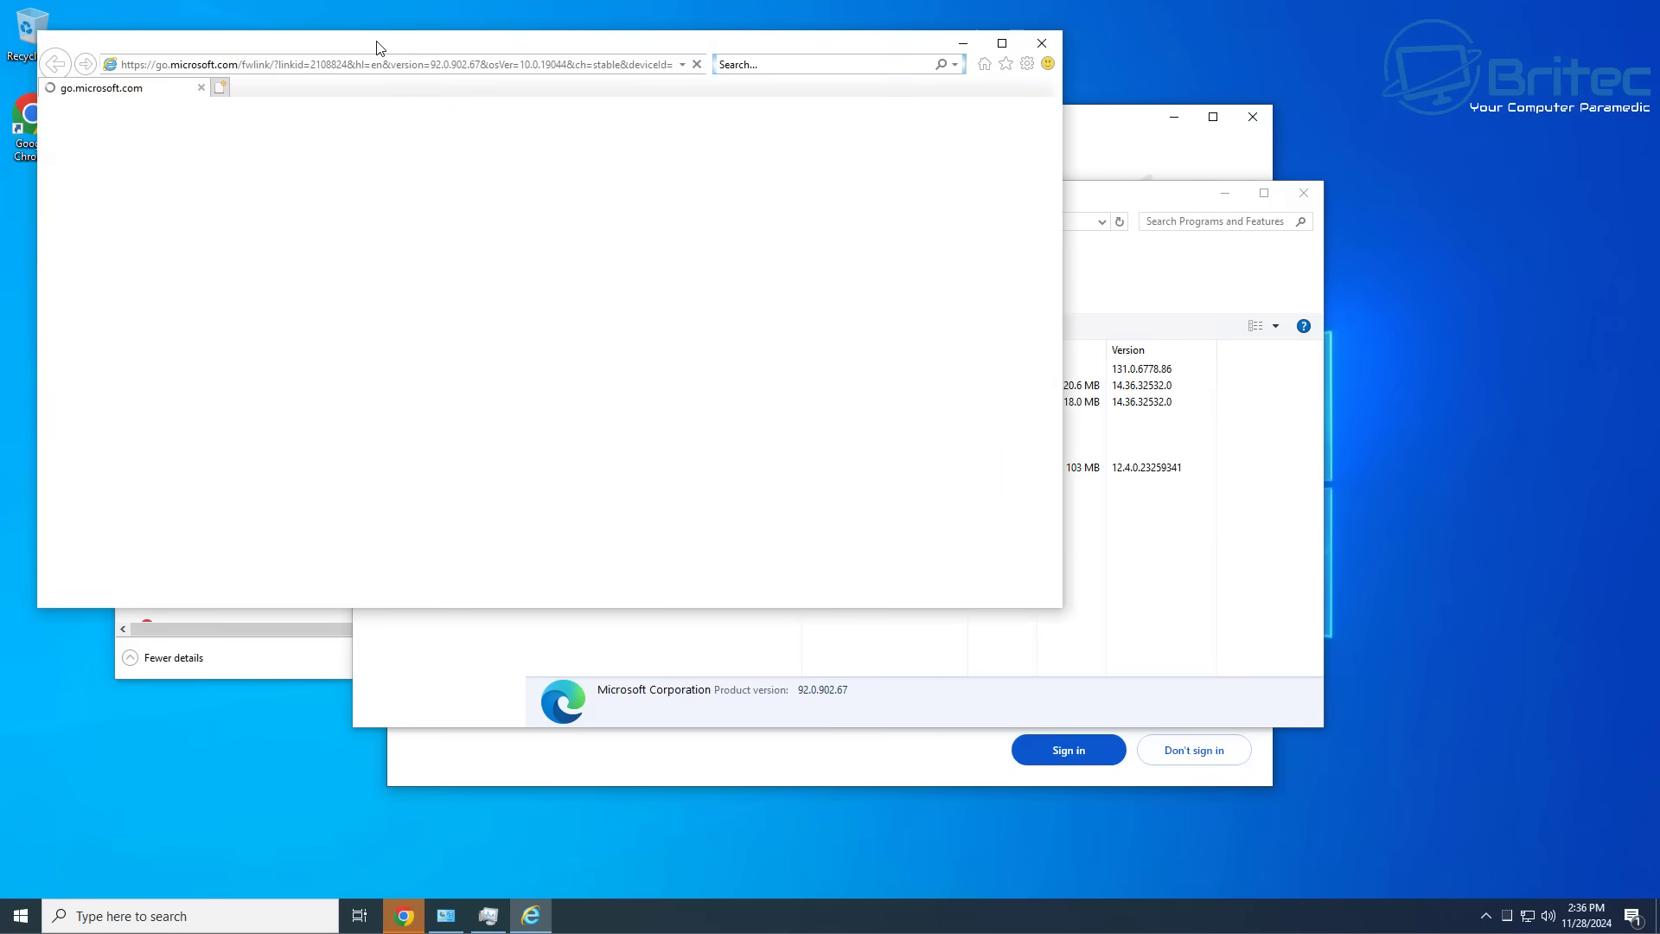
Accept Internet Explorer's recommended settings, then close Internet Explorer and all its tabs
drag(375, 52, 585, 195)
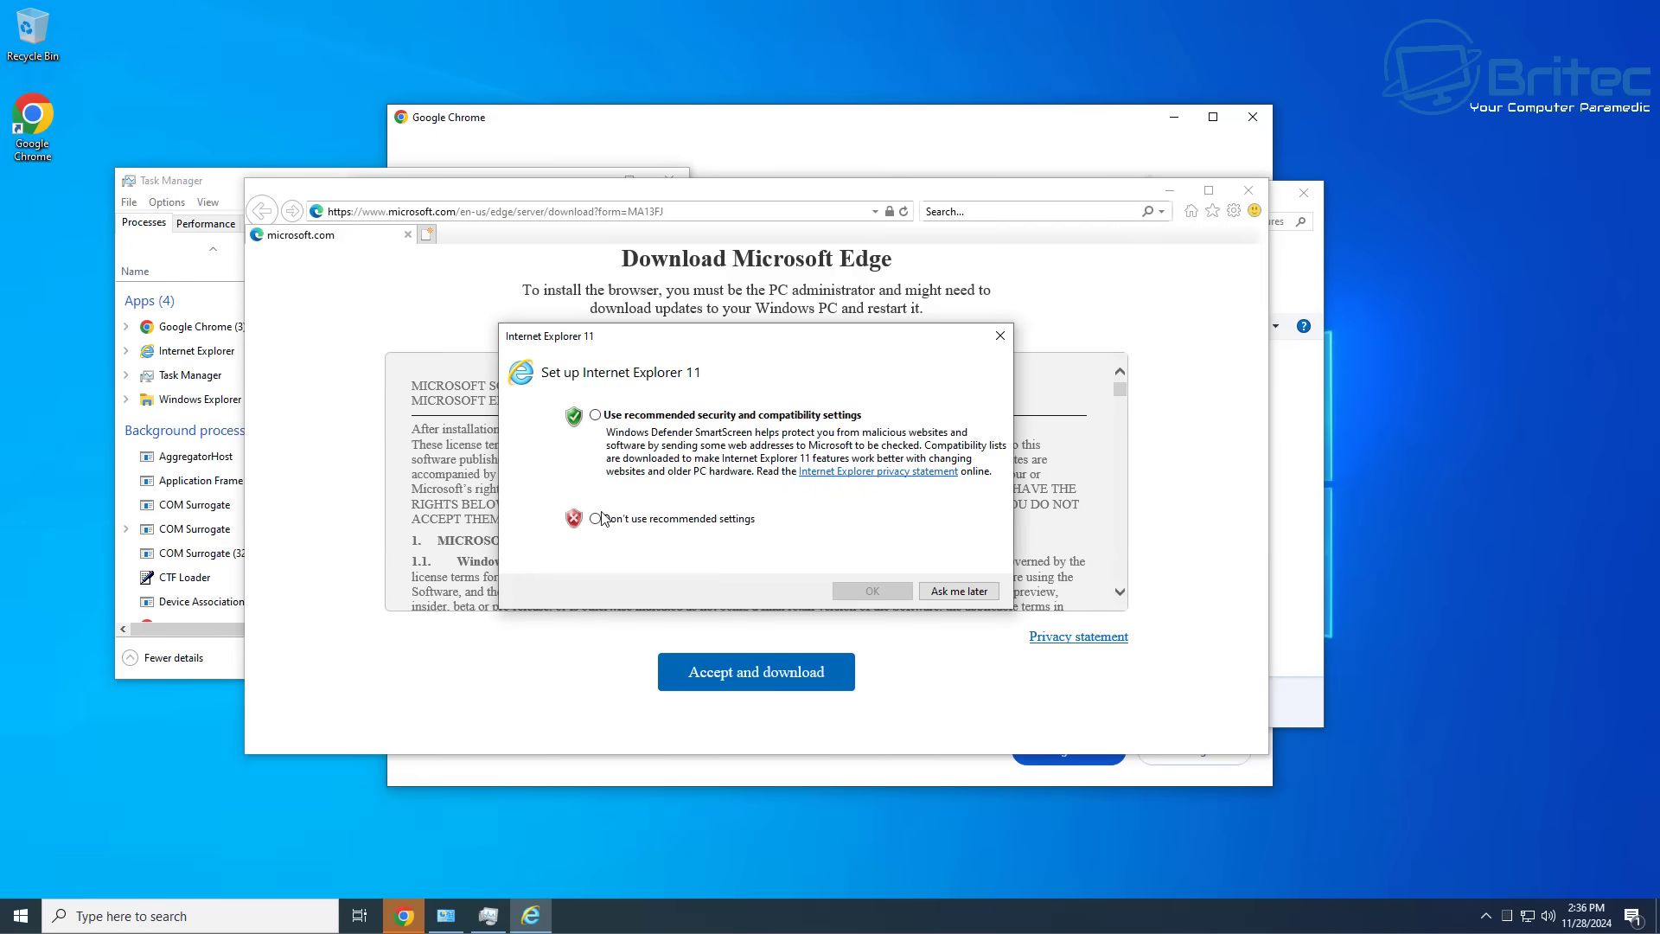
click(595, 415)
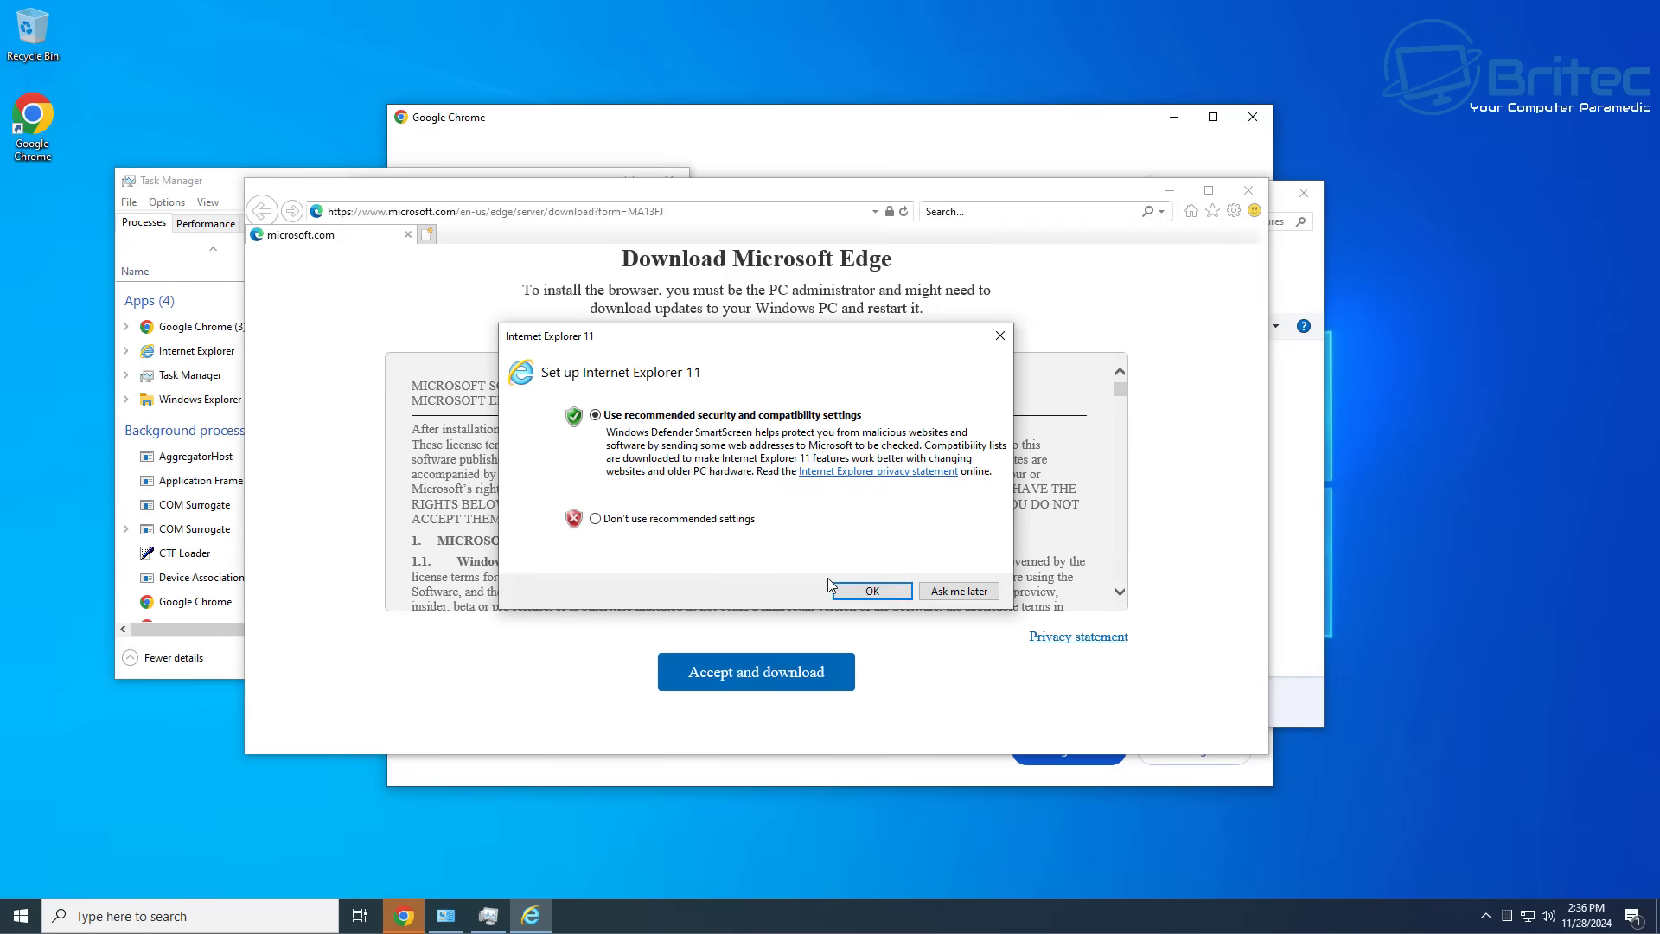
click(881, 592)
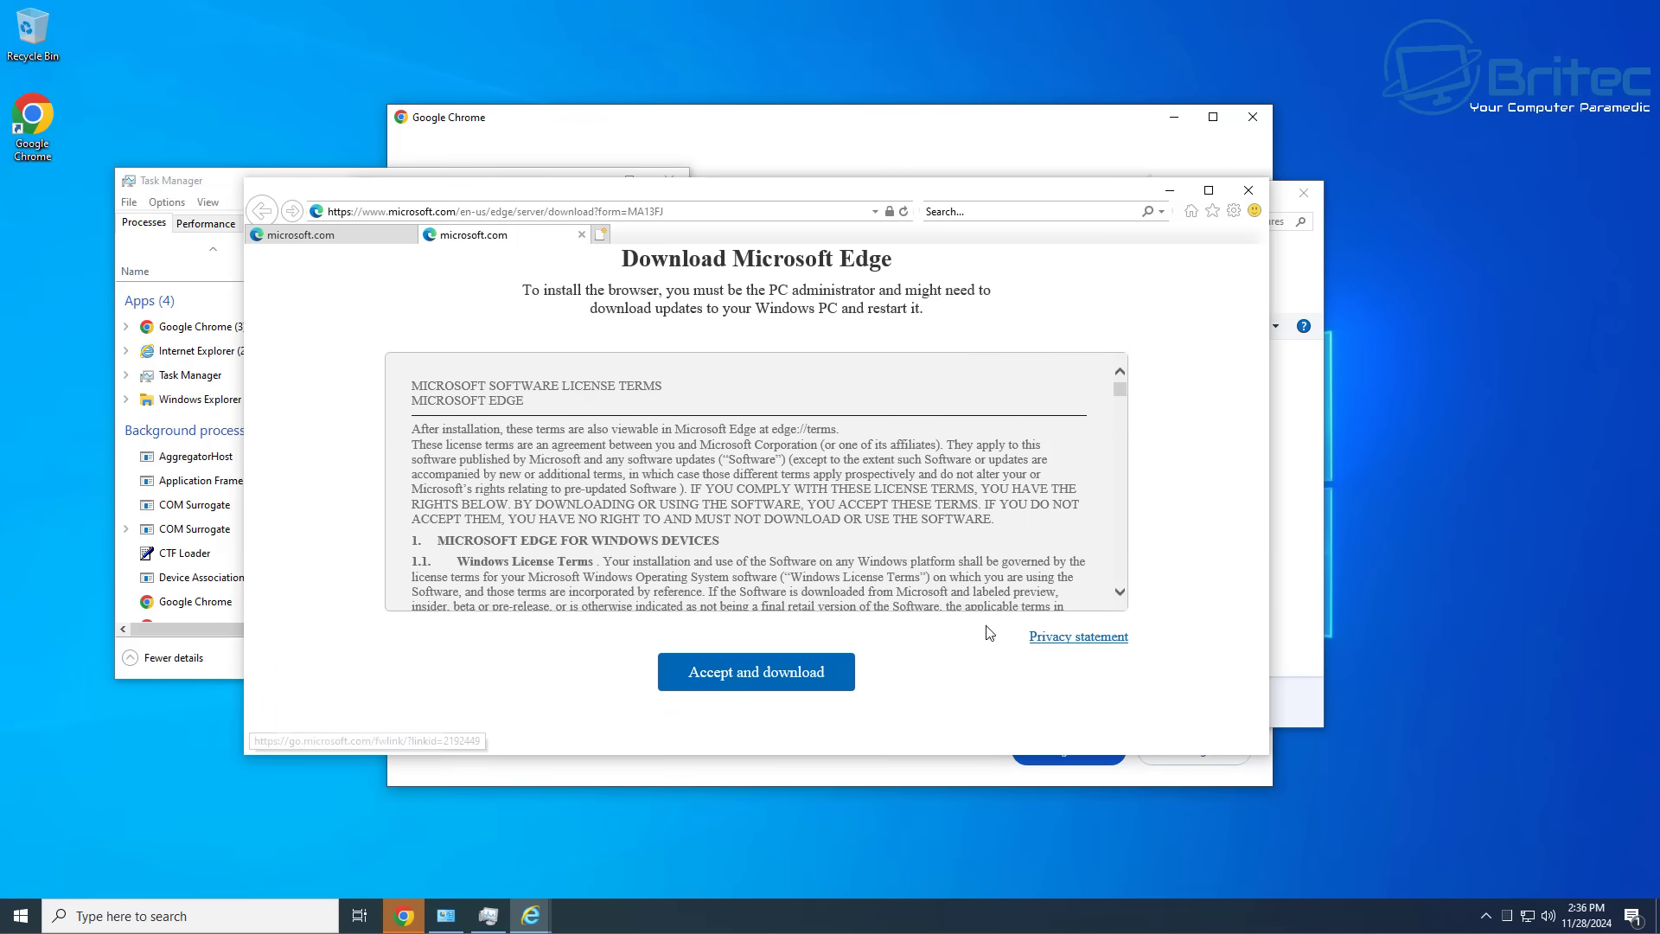
click(1247, 192)
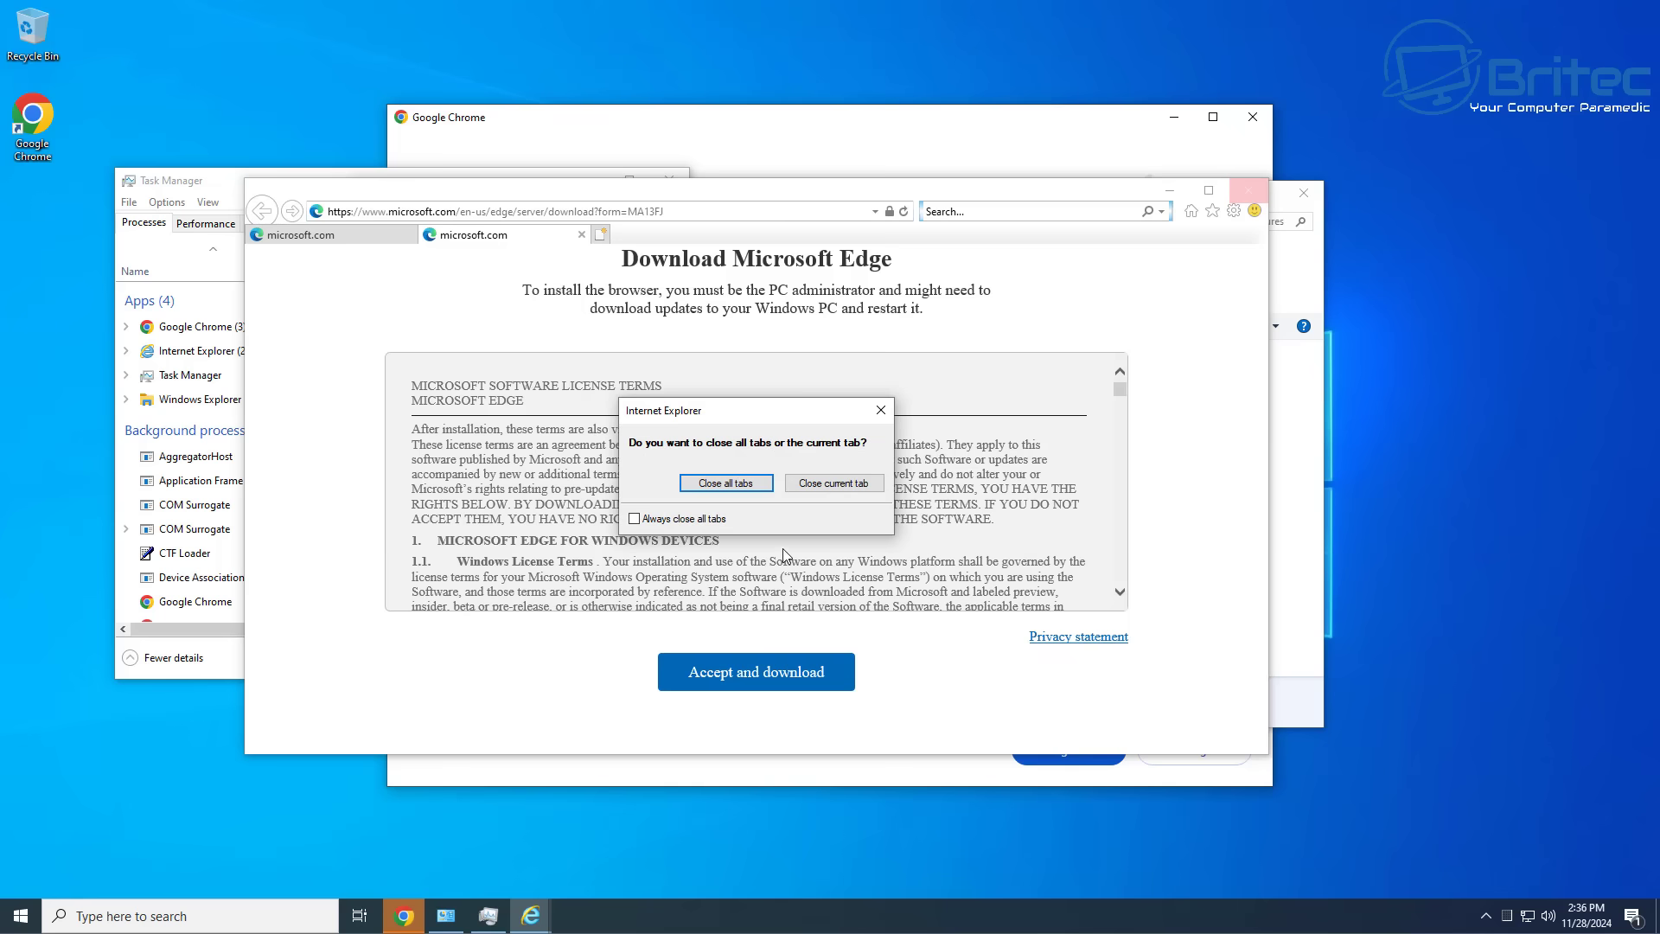
click(740, 484)
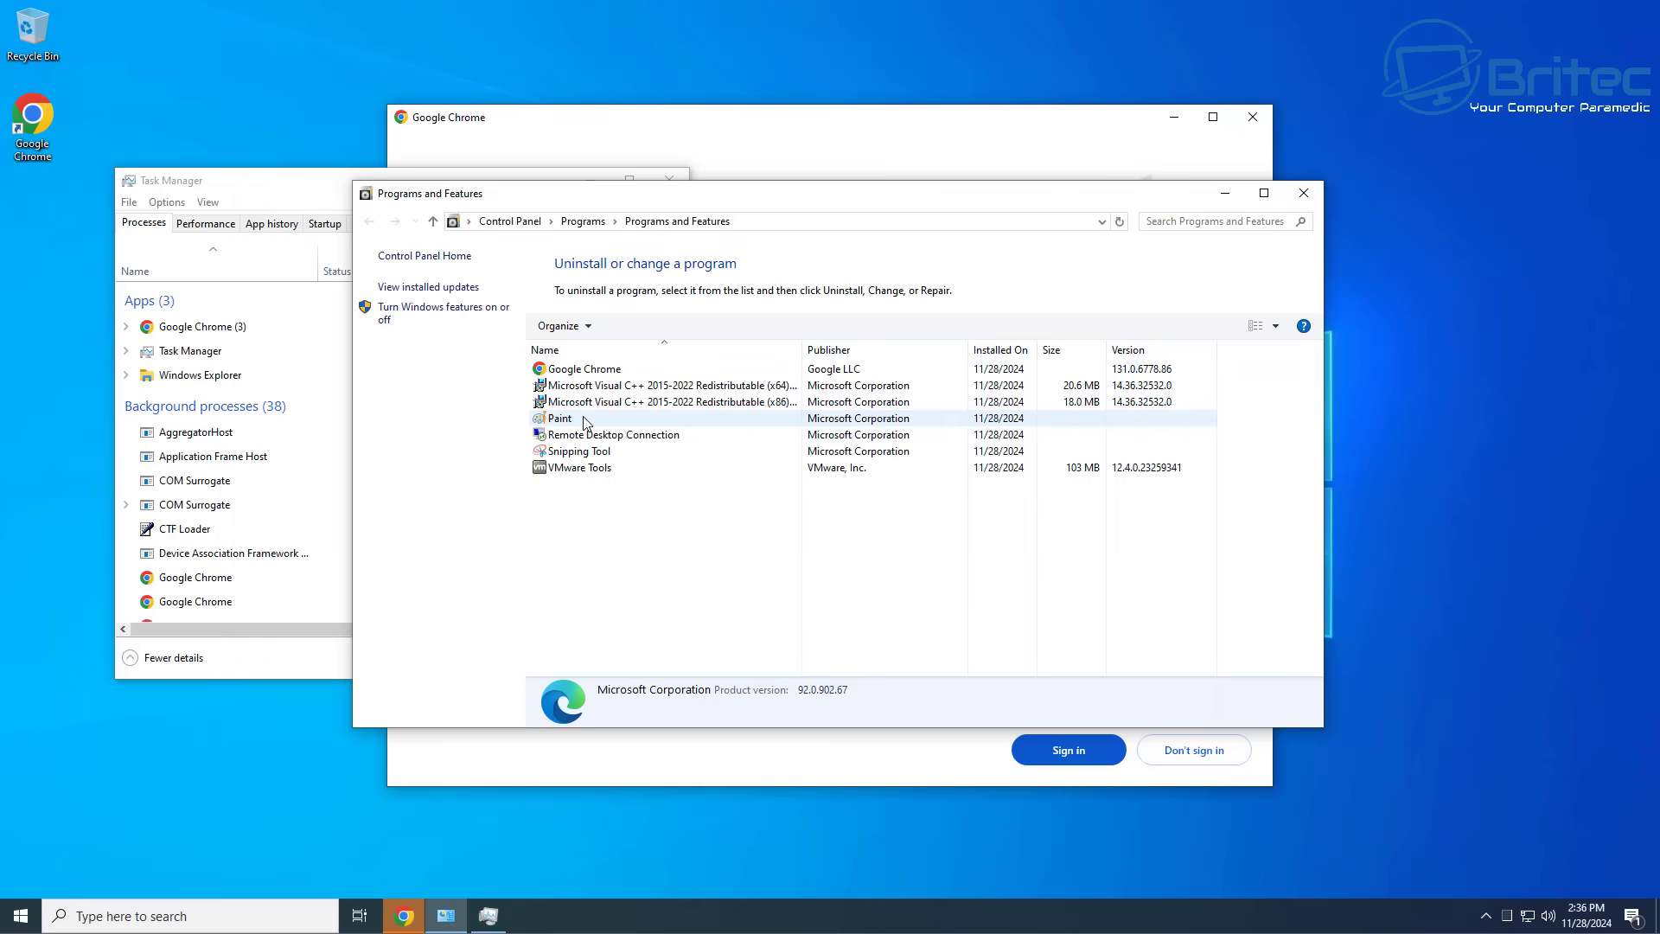
Close Programs and Features and Task Manager; skip Chrome sign-in and default-browser setup
click(1304, 193)
click(670, 180)
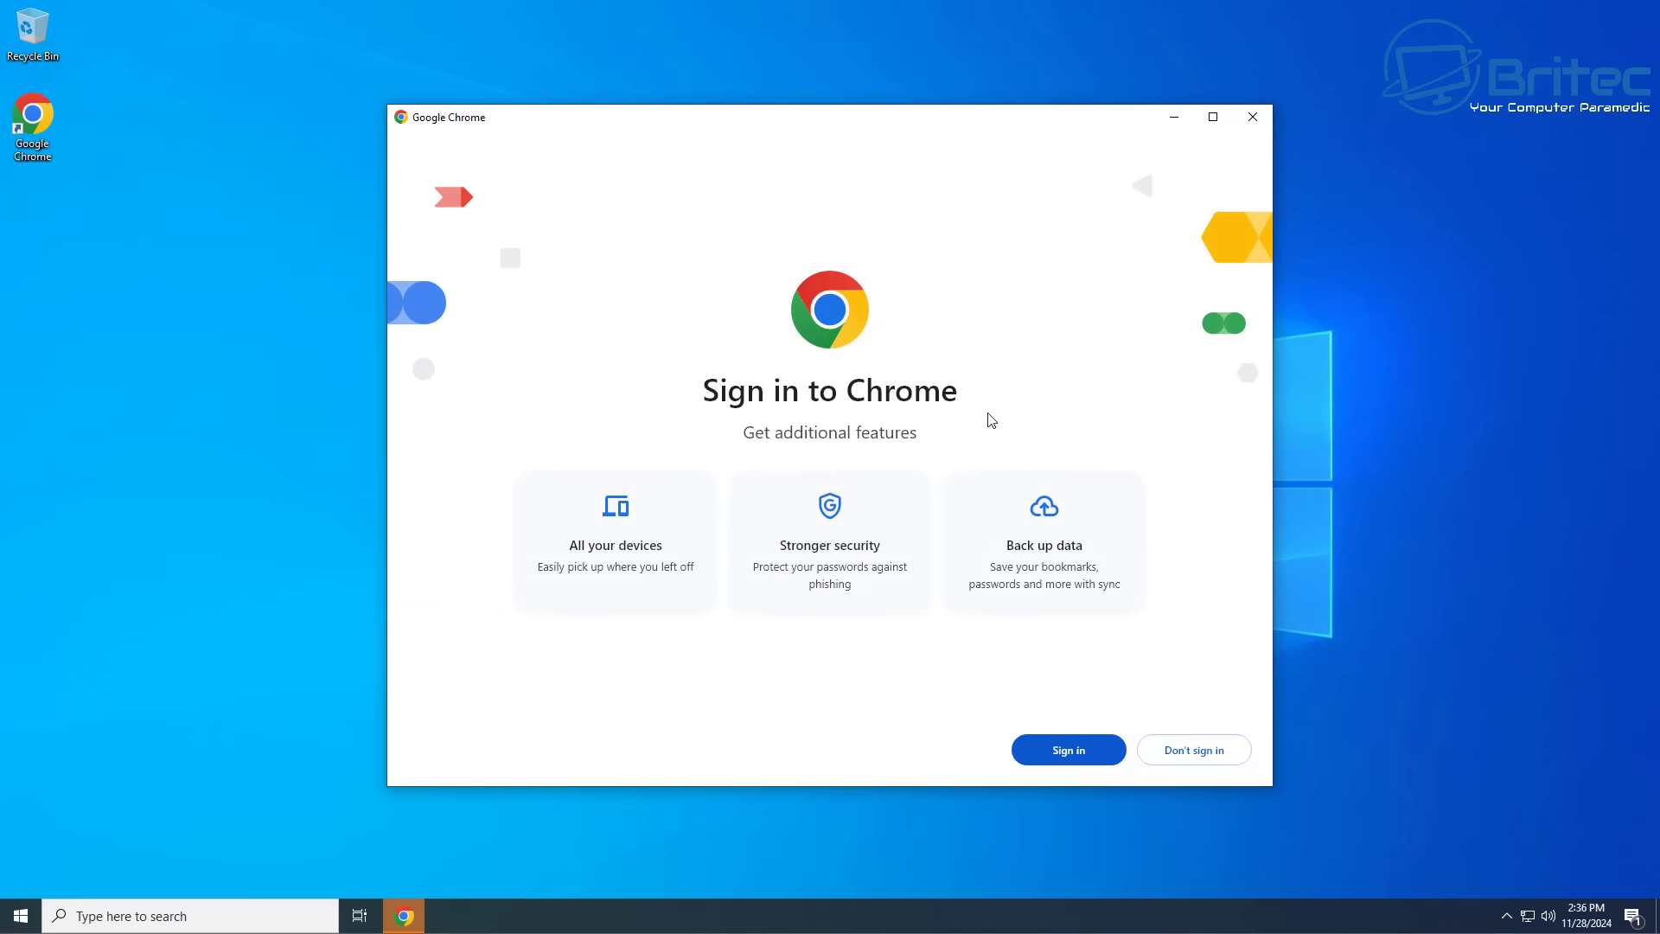
click(1204, 766)
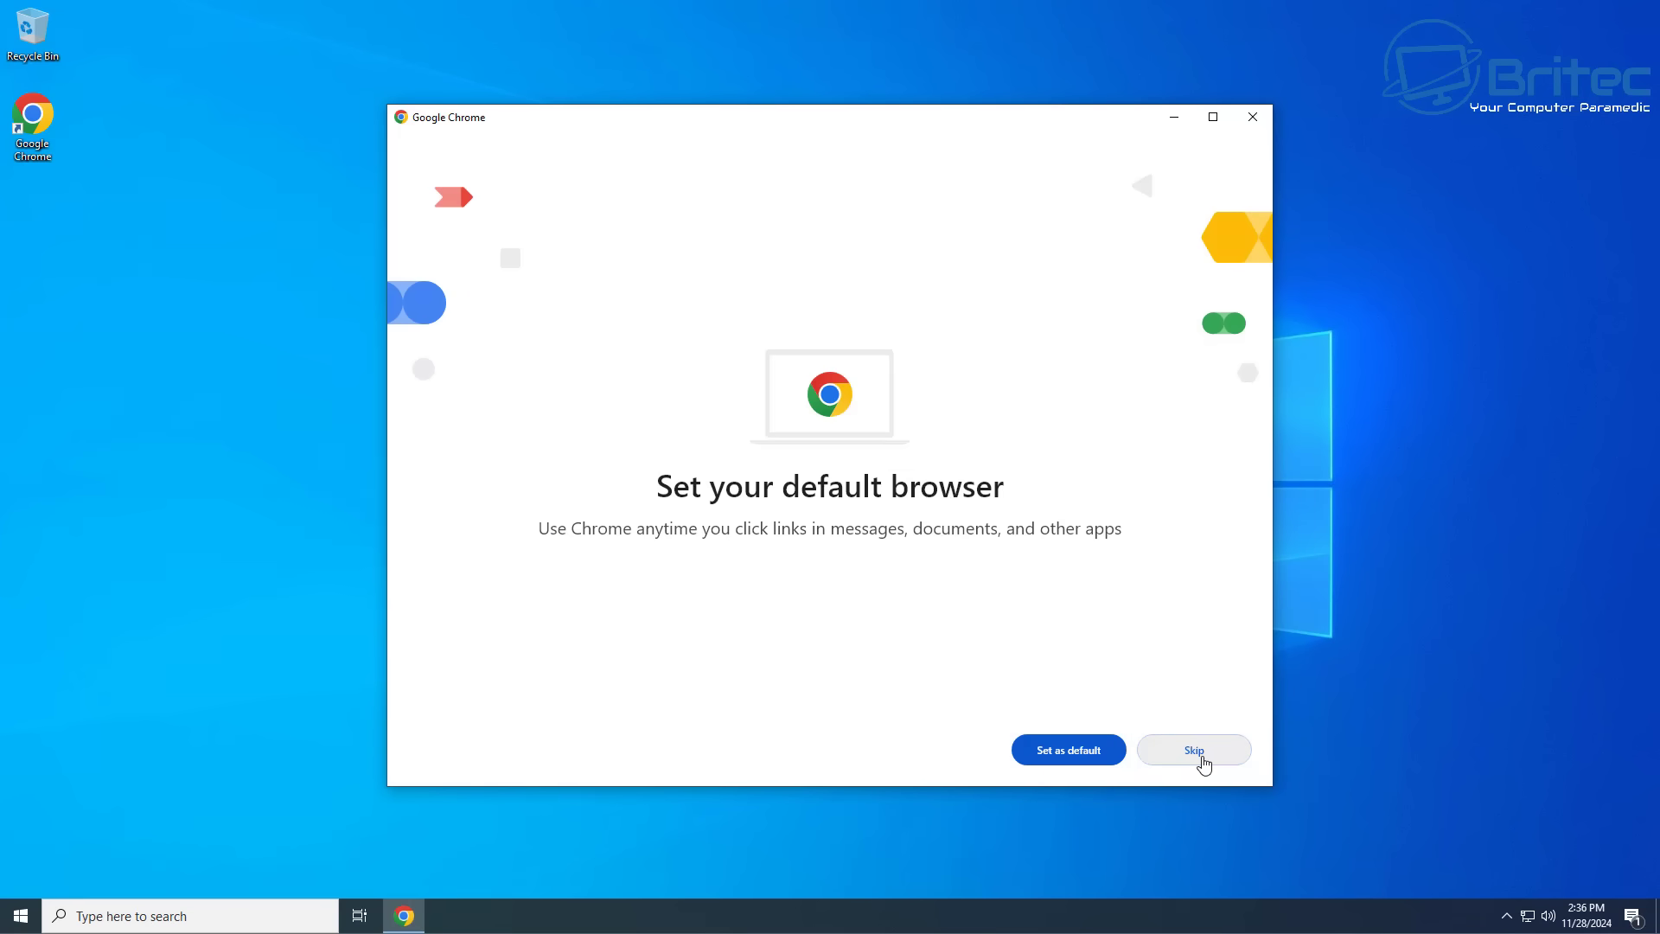
click(1201, 762)
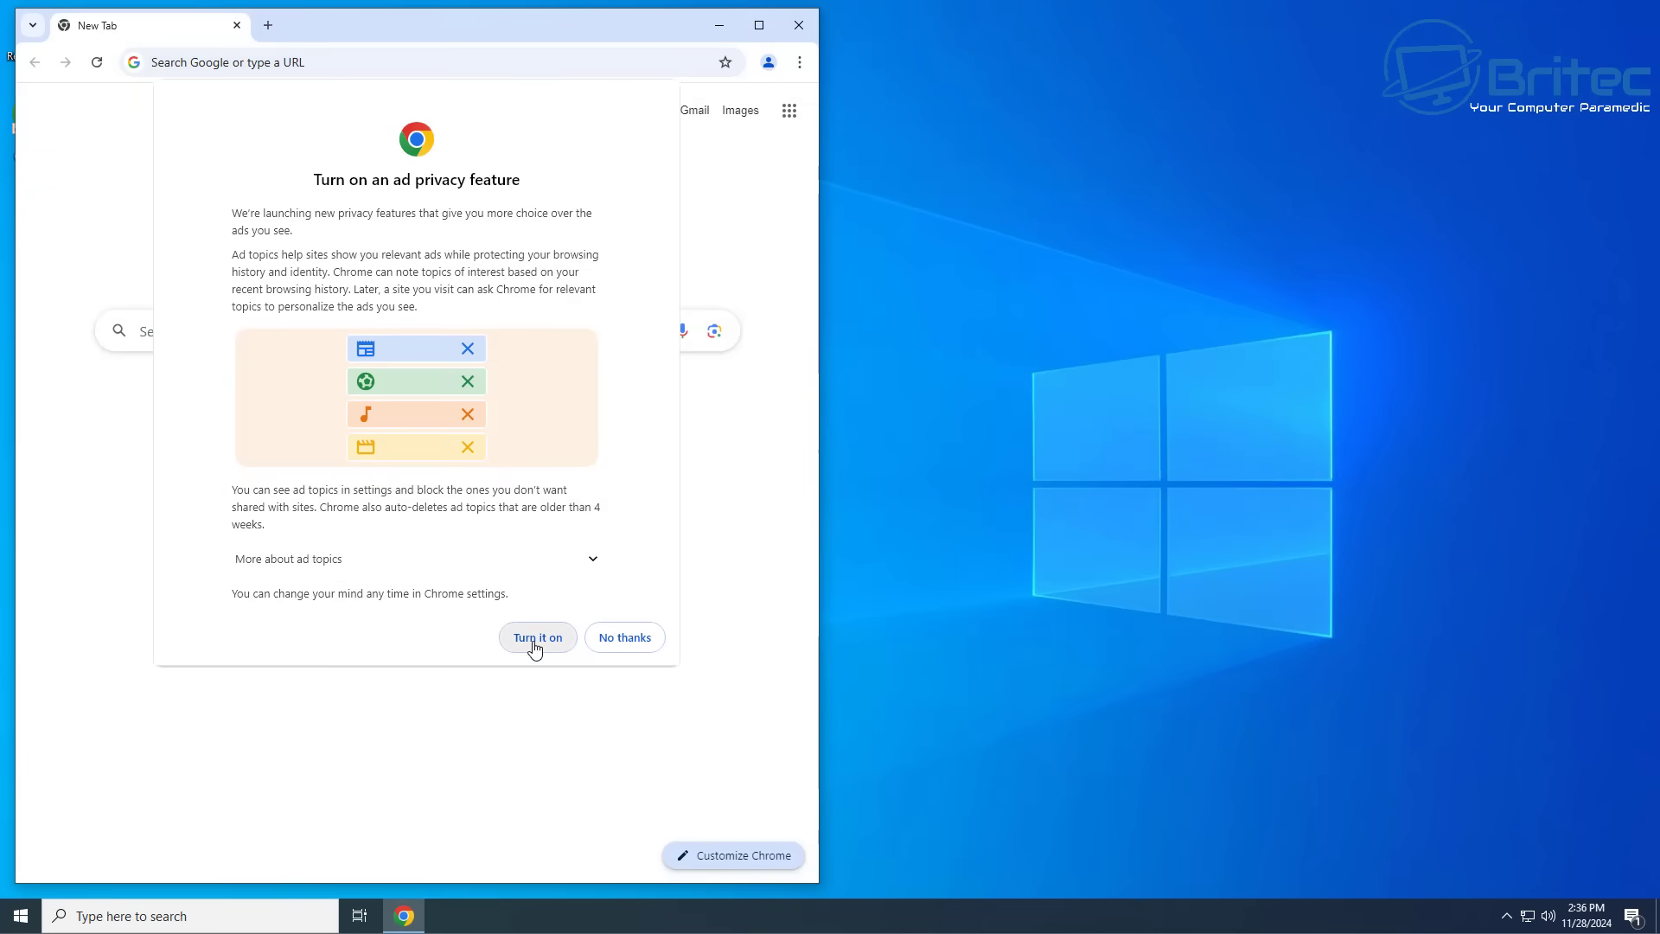
Get past Chrome's ad privacy prompts, maximize the window, and close Chrome
click(606, 643)
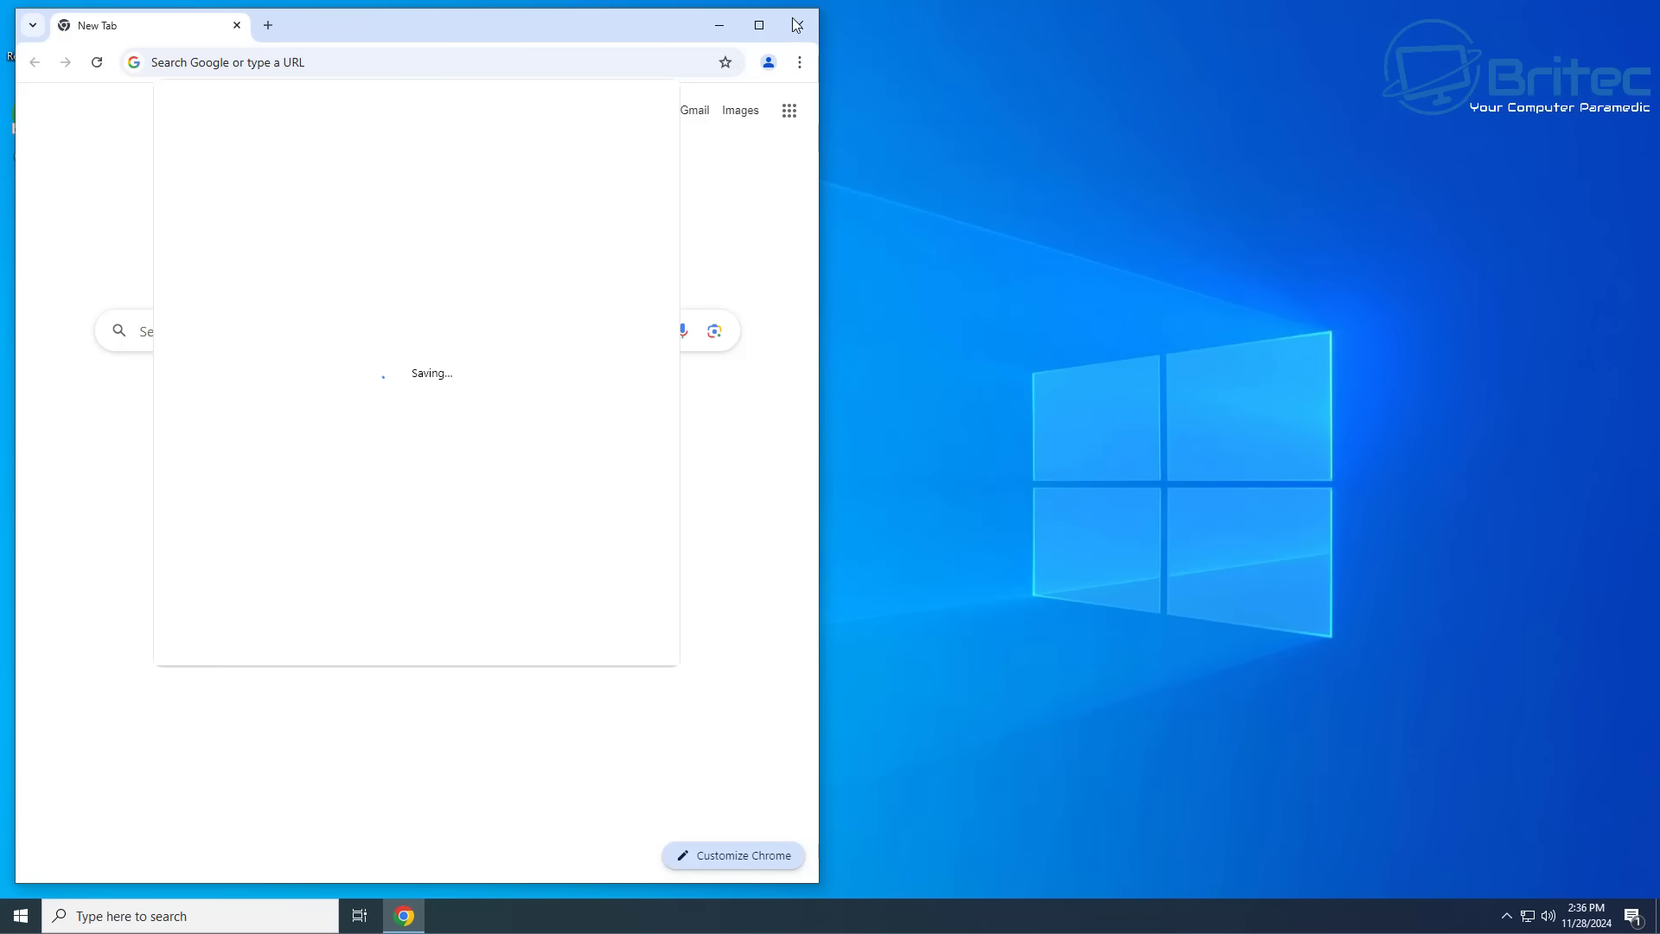
click(577, 648)
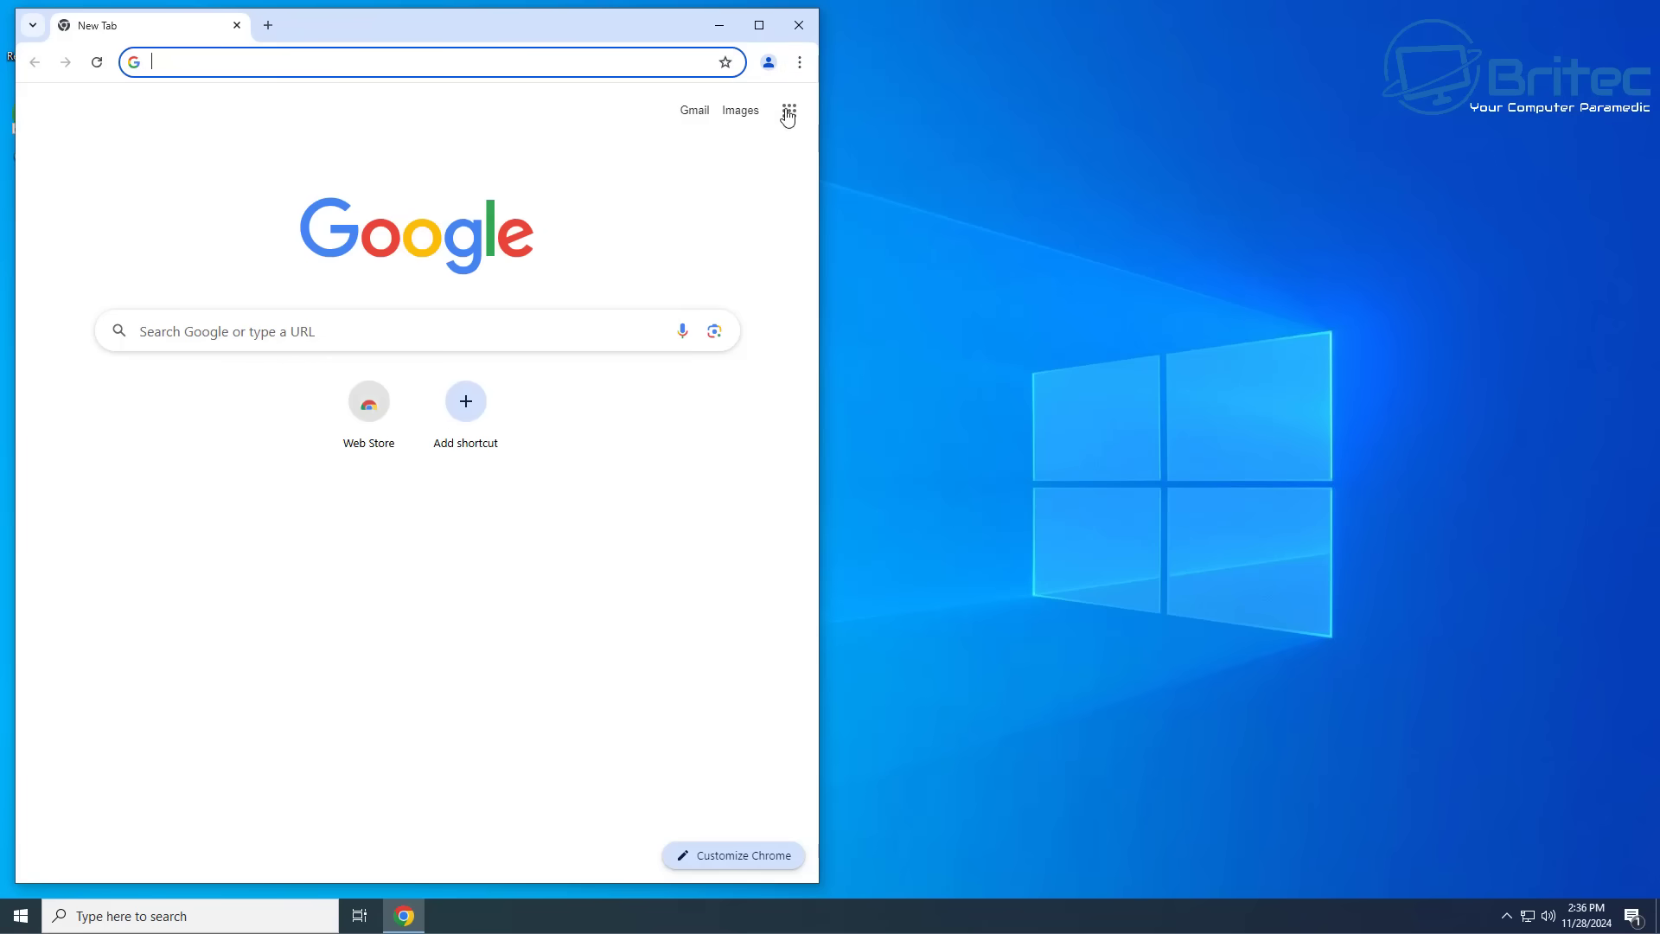
click(775, 24)
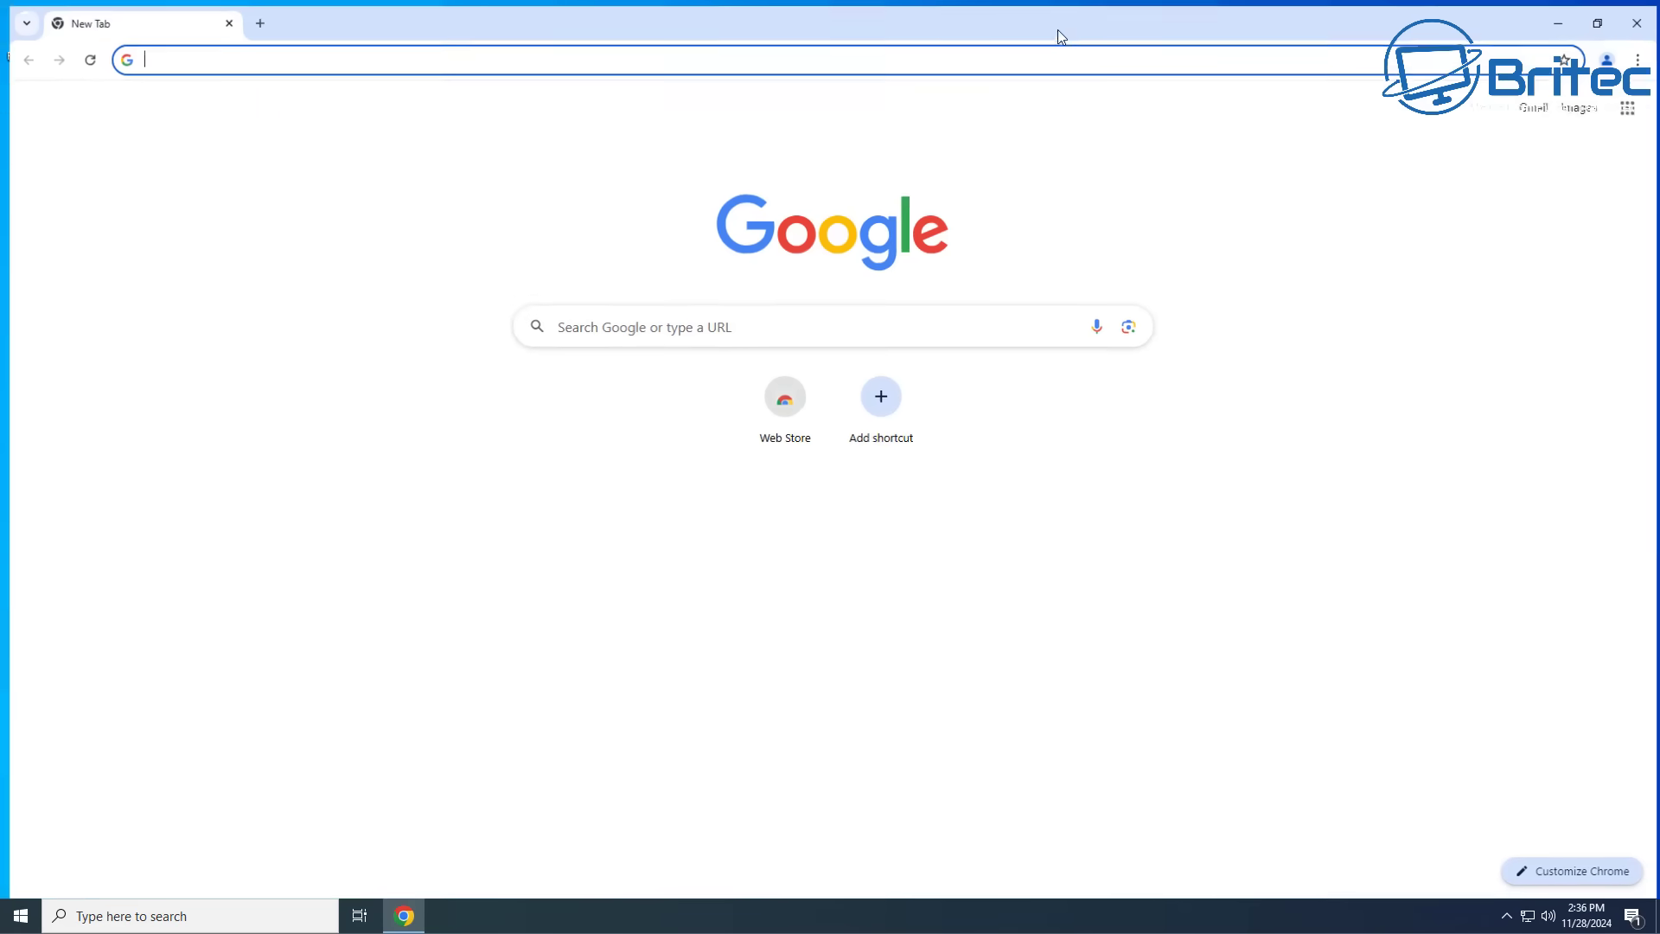
click(1639, 11)
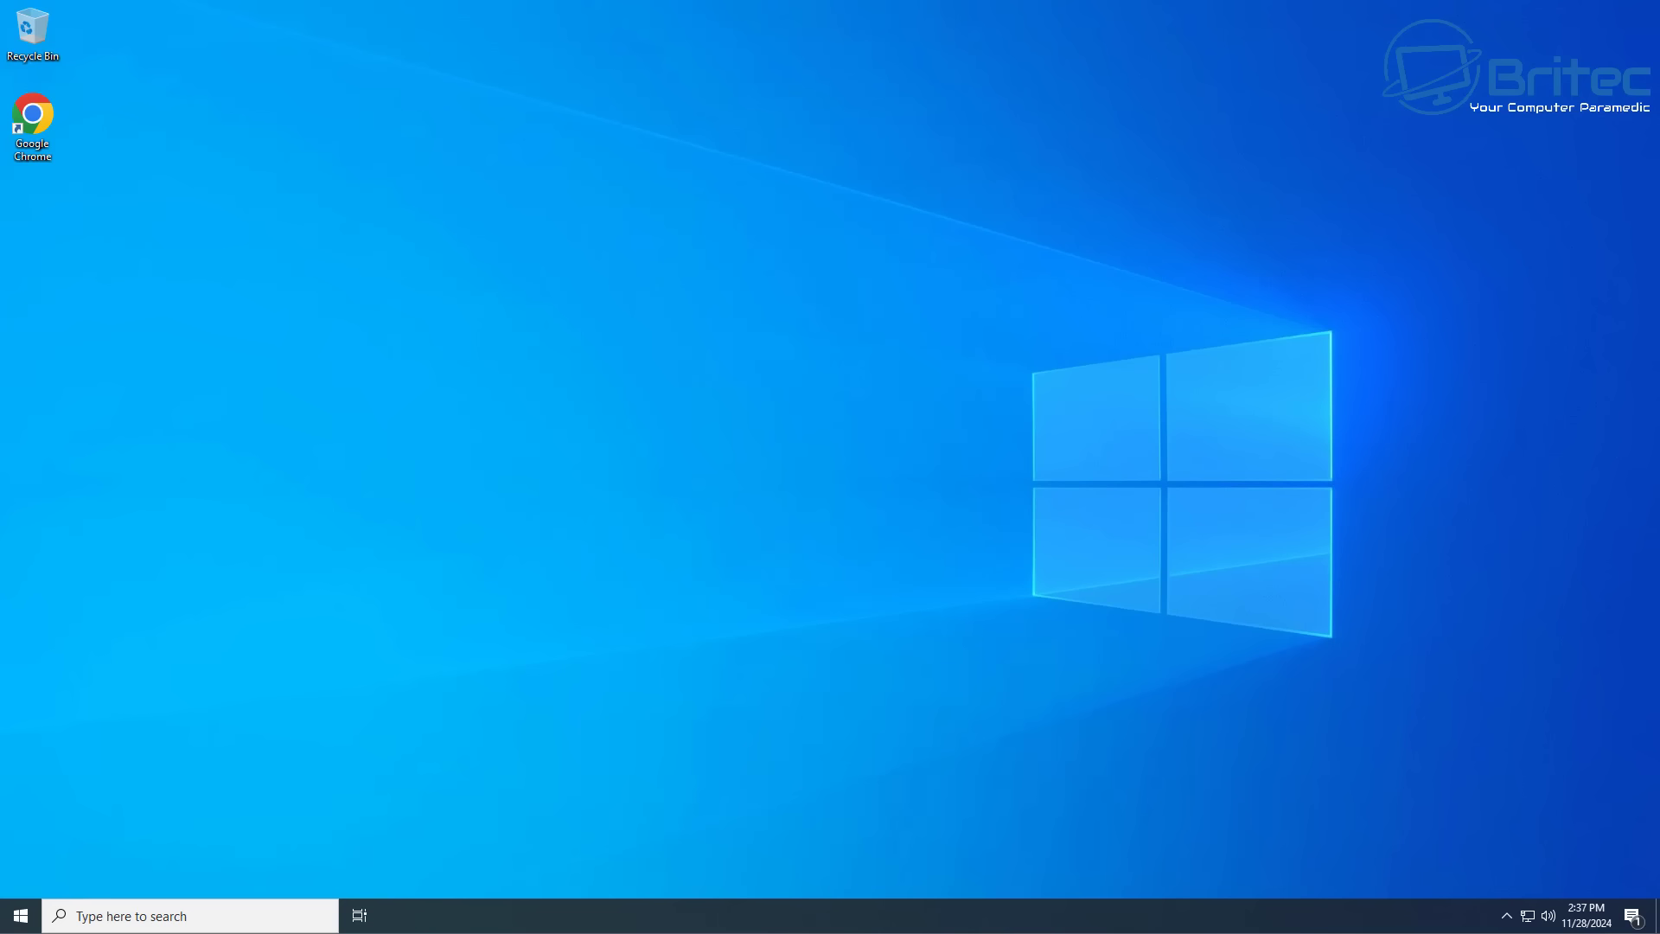
Check for new Windows updates under Update & Security in Settings
click(23, 920)
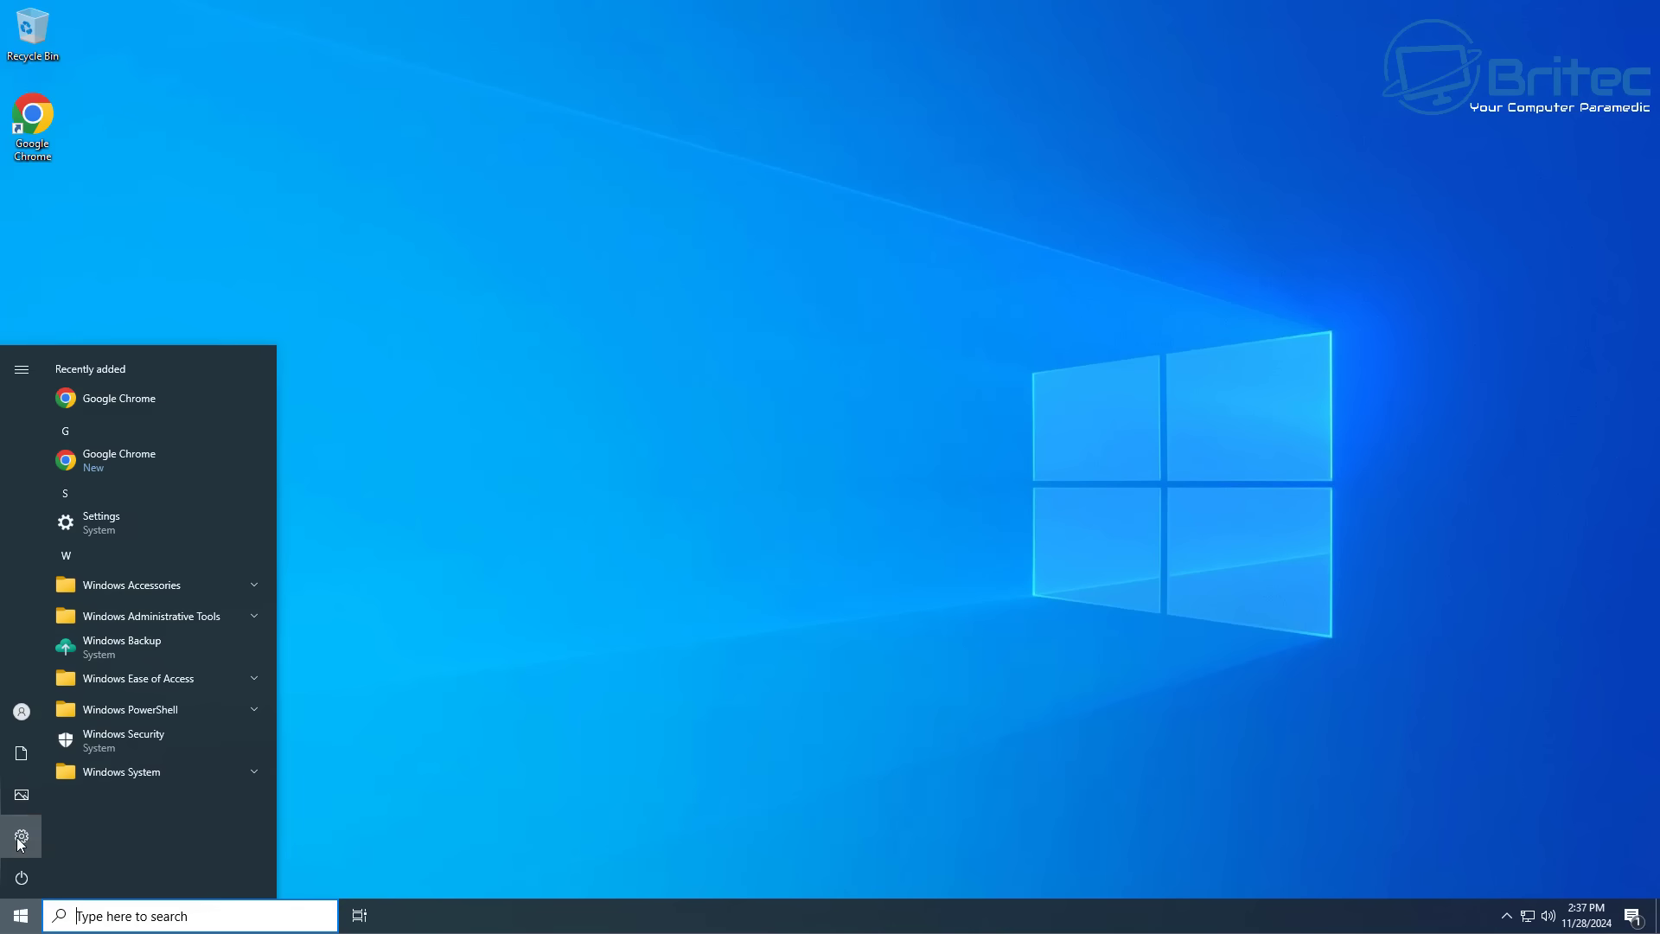
click(22, 837)
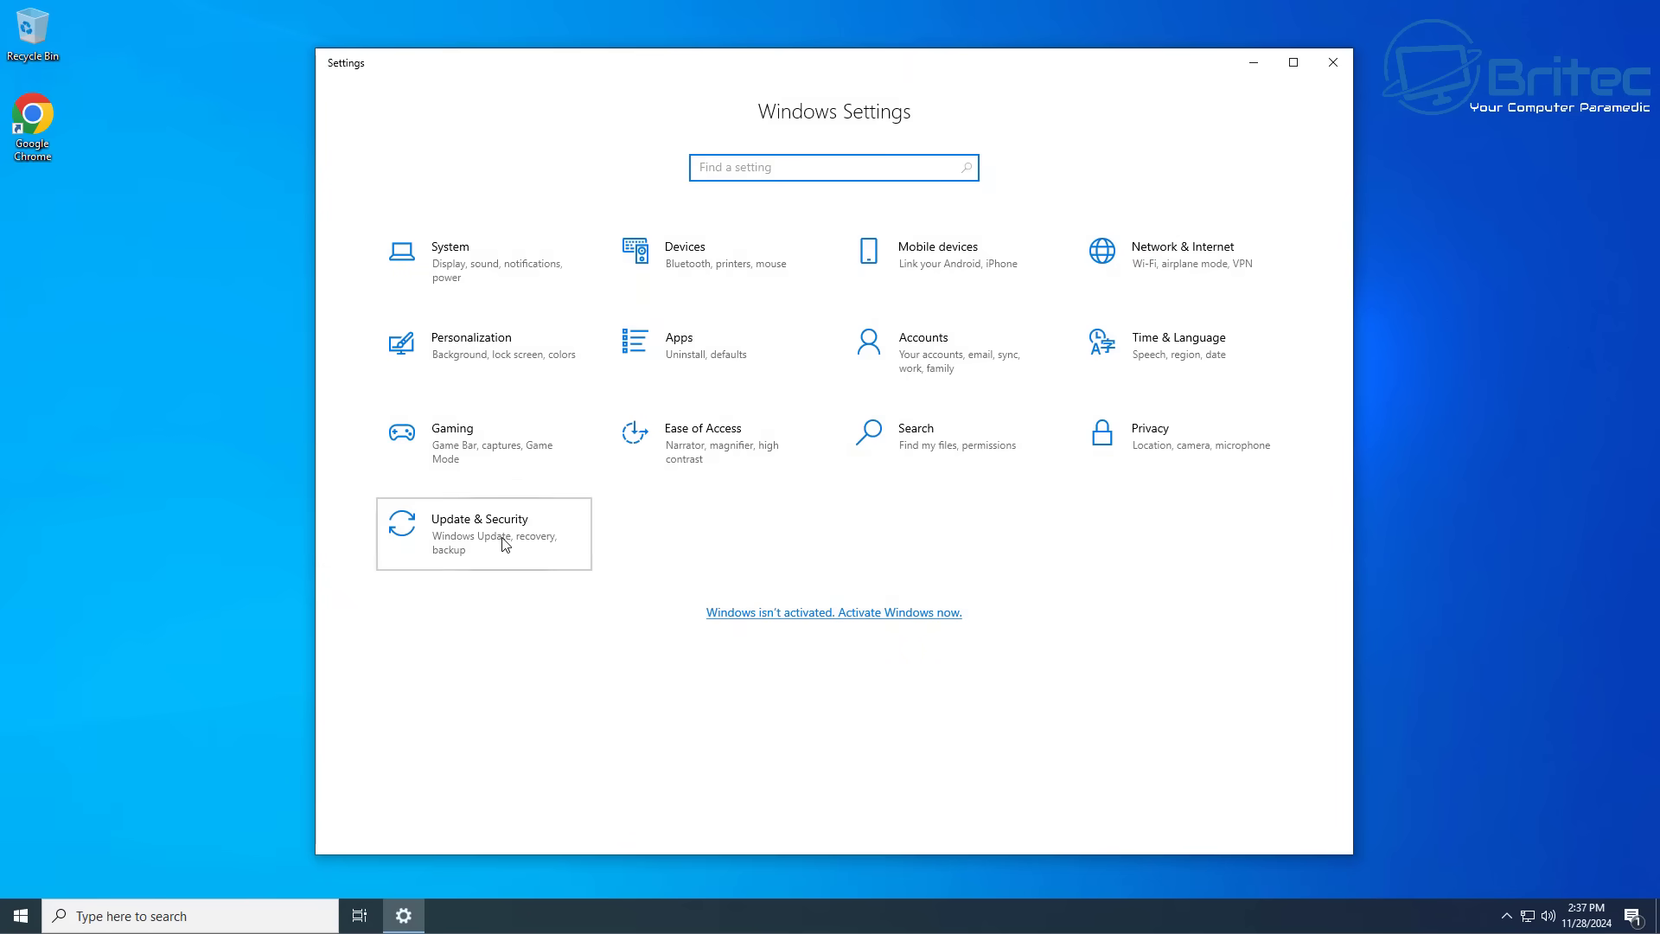
click(512, 540)
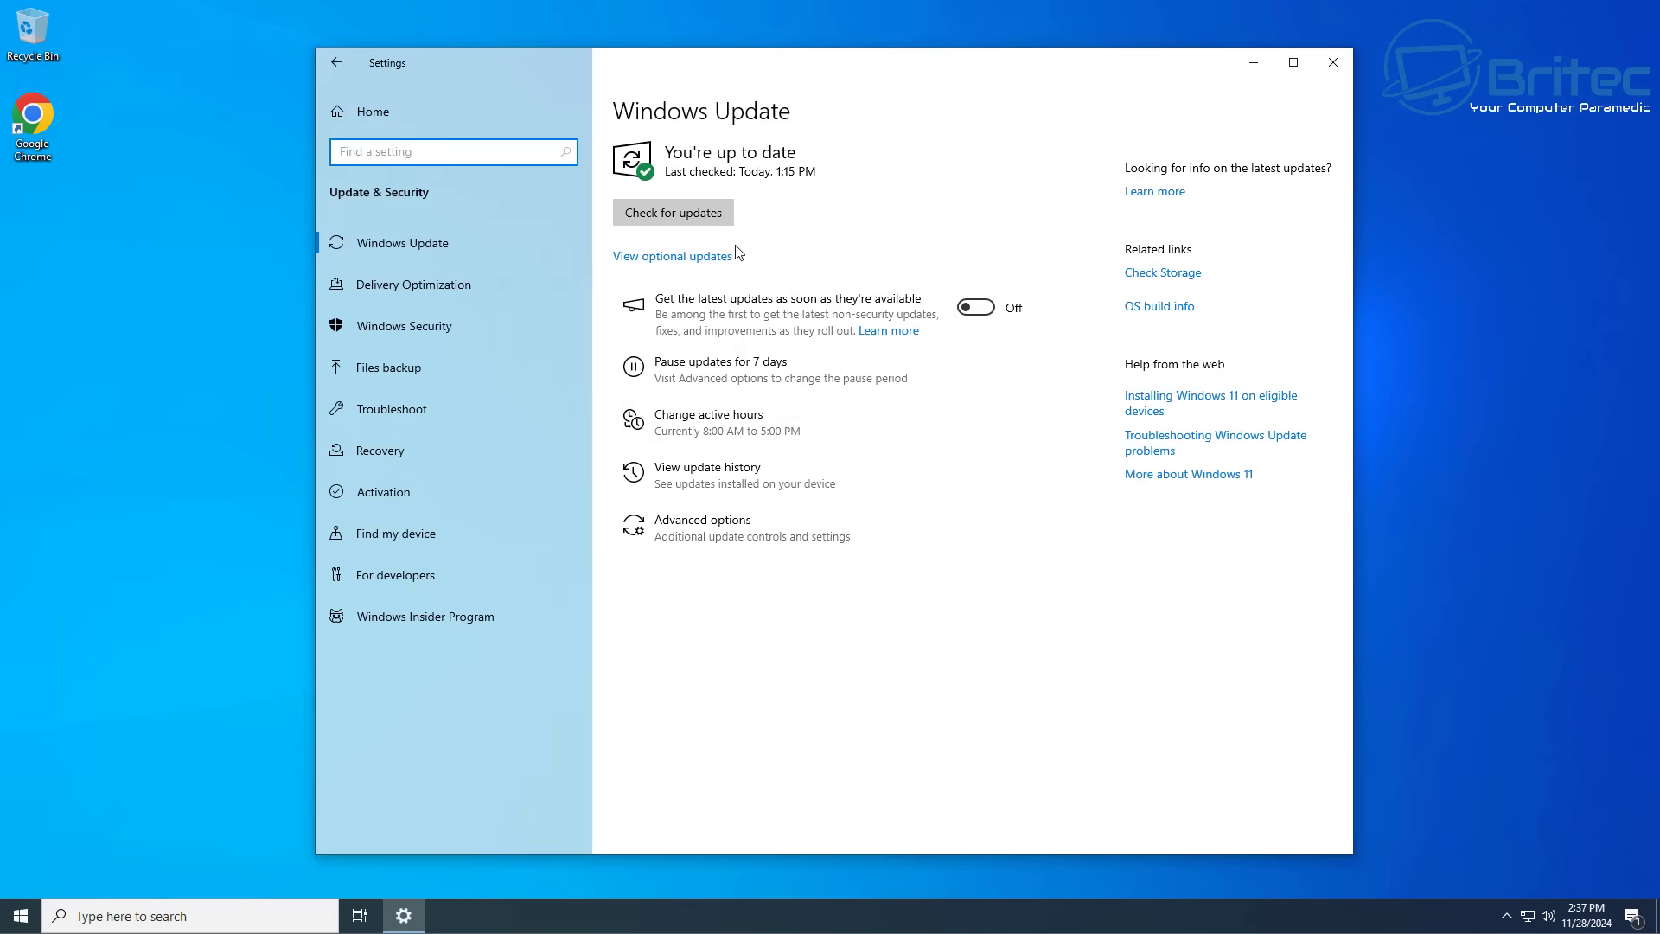
click(723, 217)
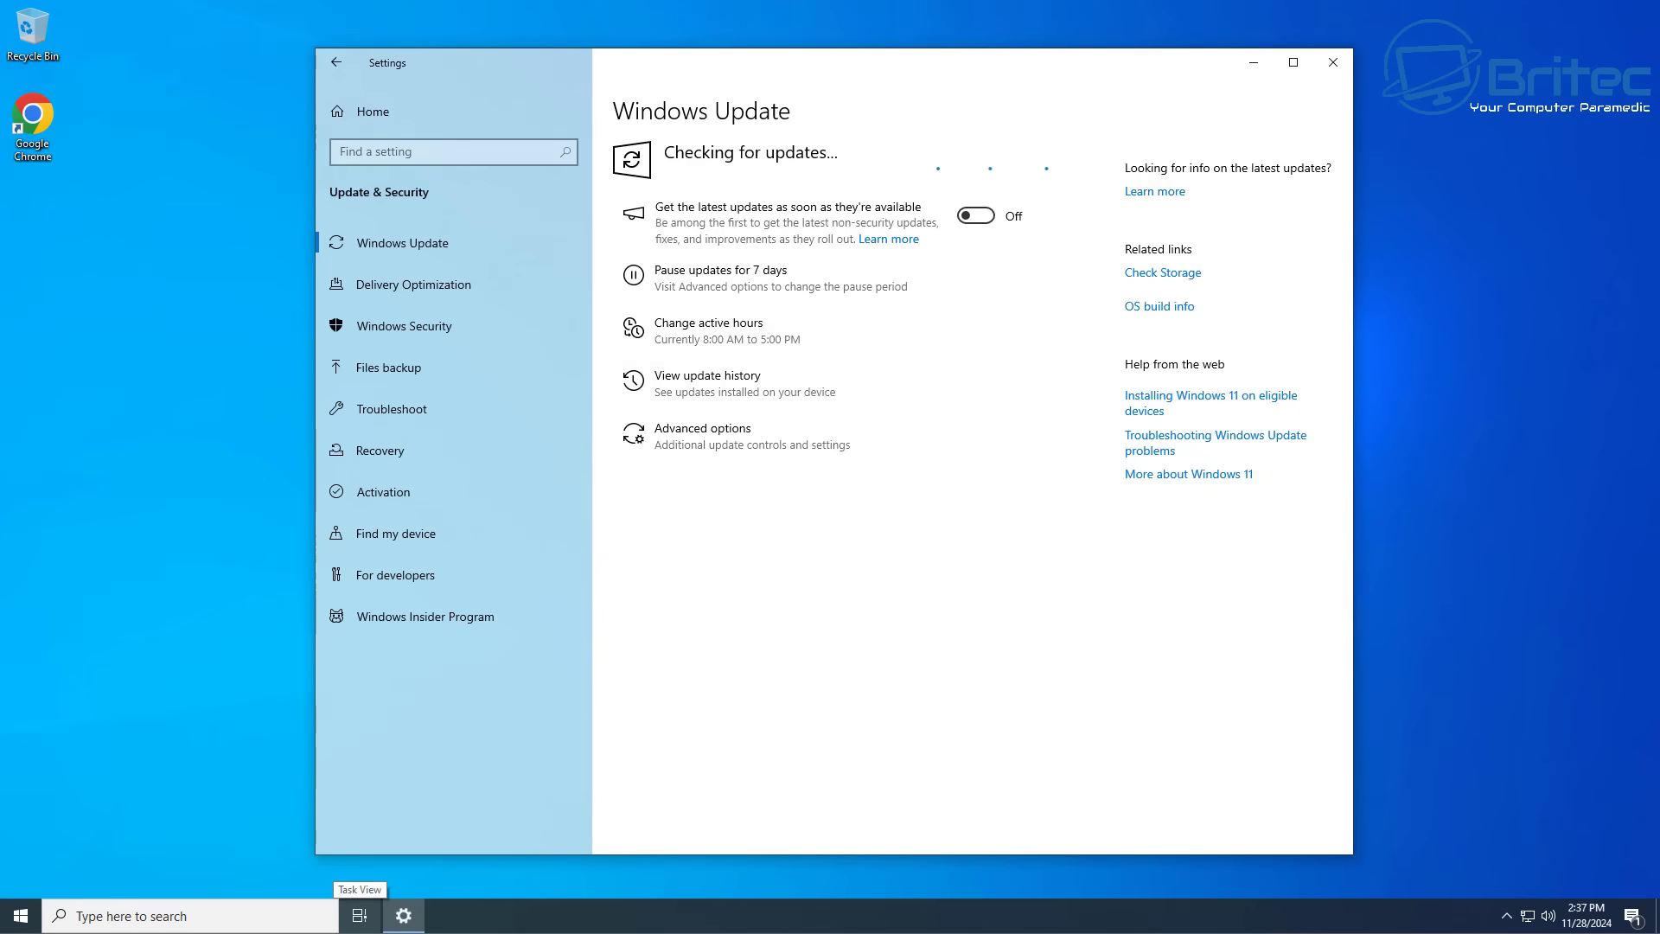
Run winver to confirm version 21H2, then close About Windows and Settings
click(176, 916)
text(winv)
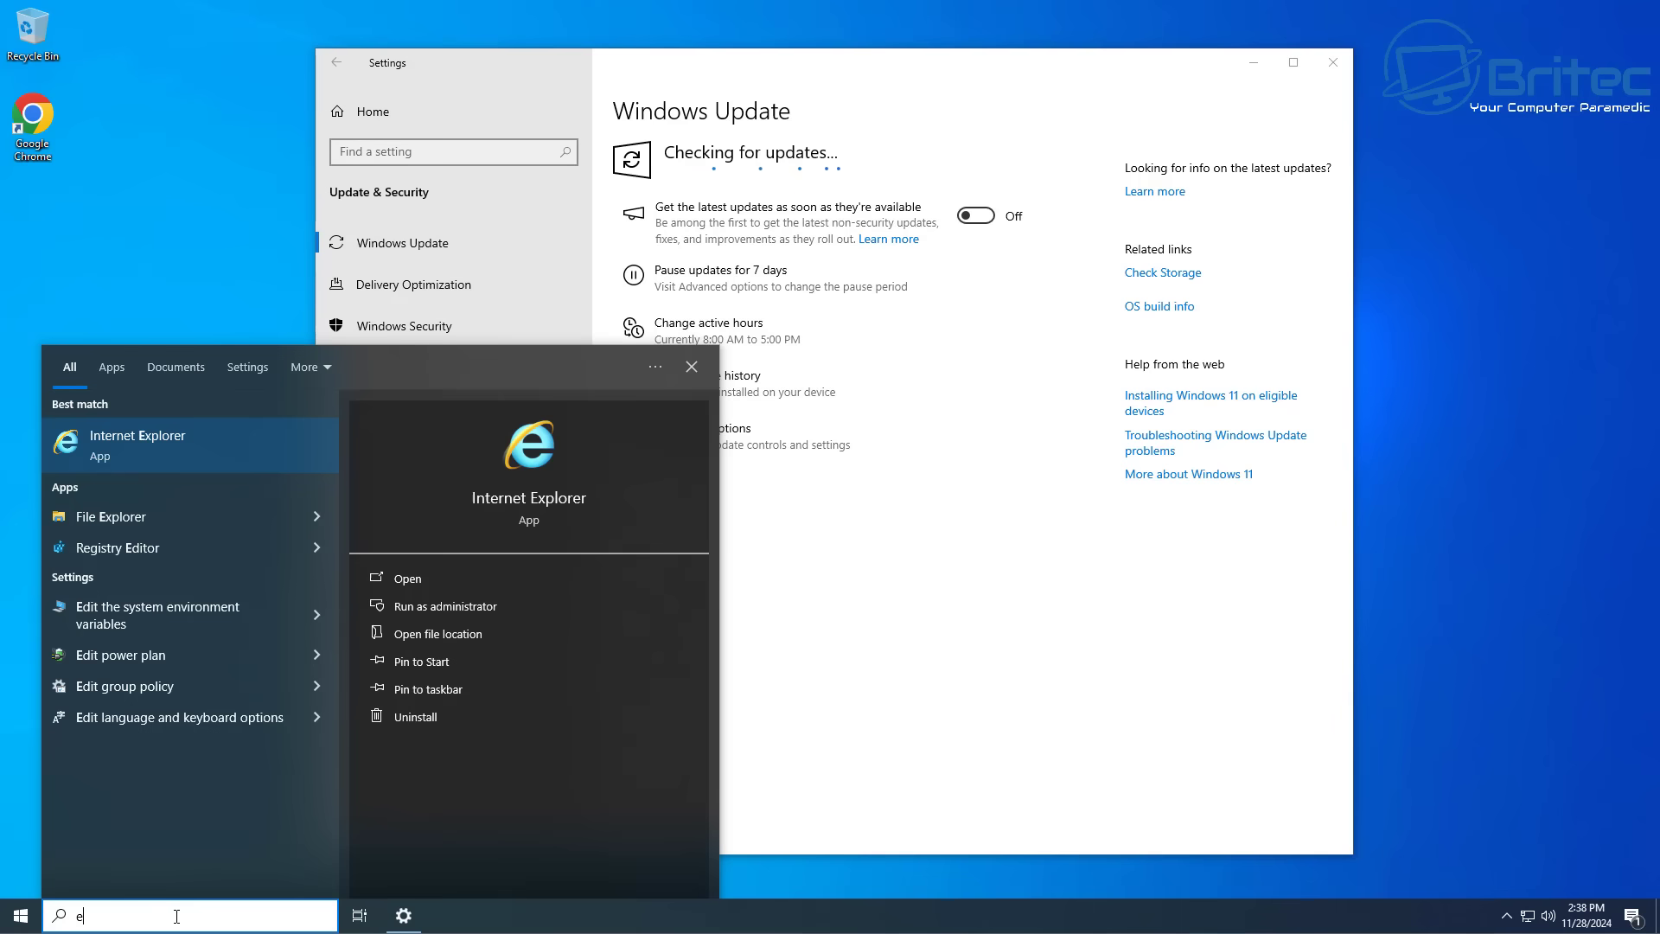
text(er)
key(Return)
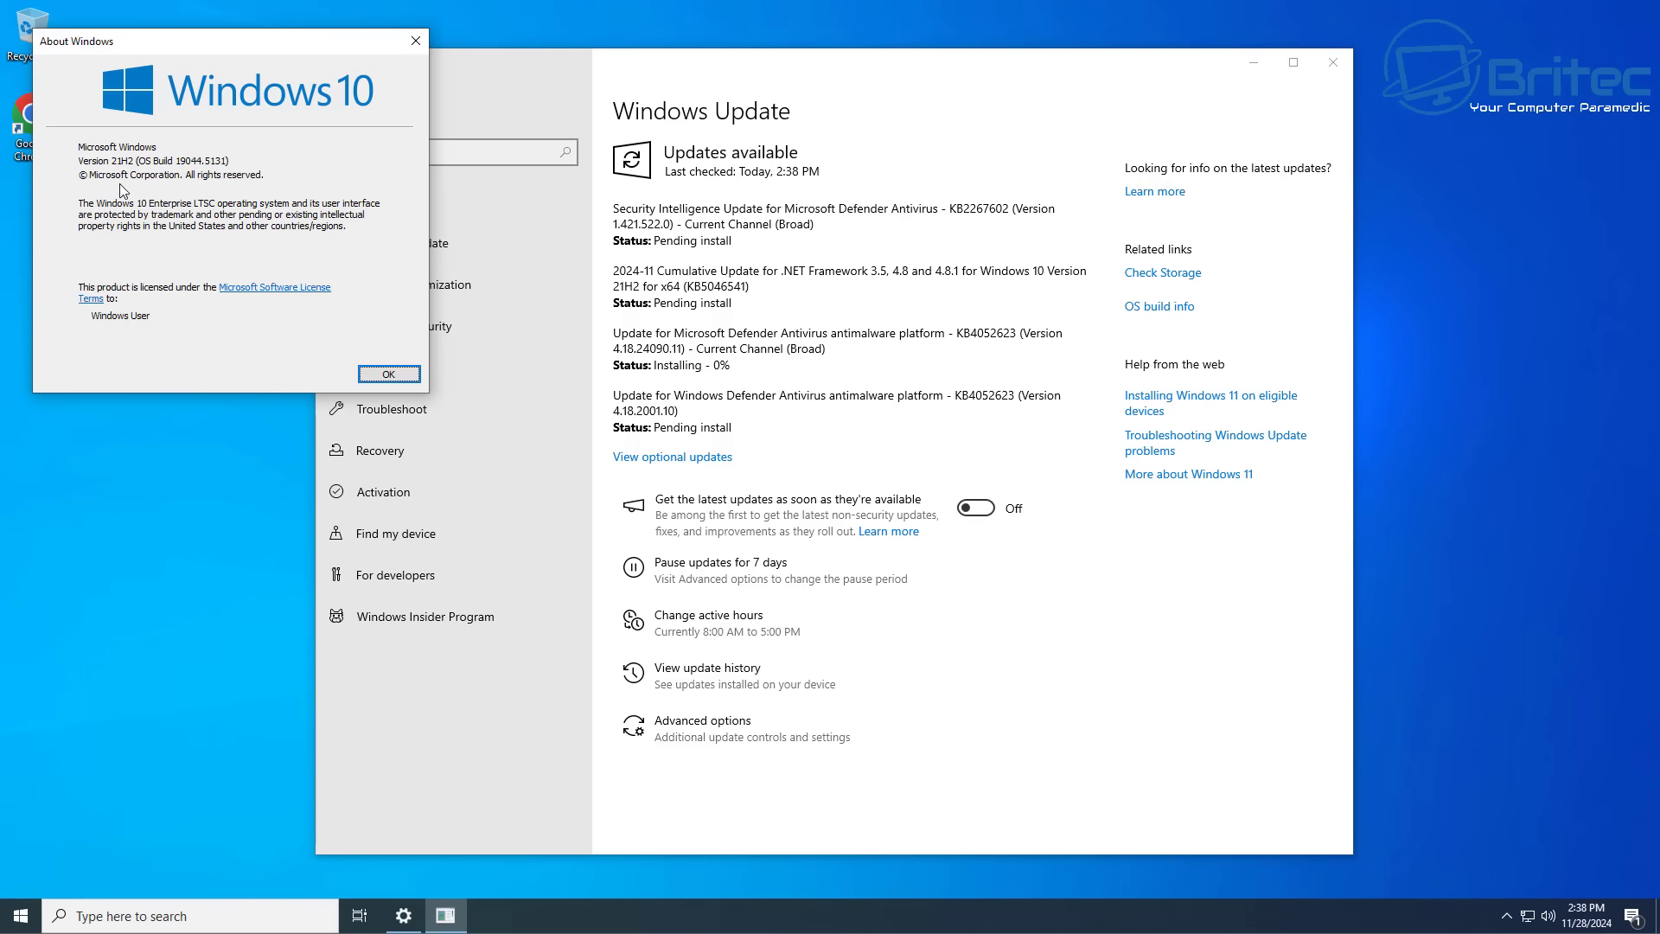
click(388, 374)
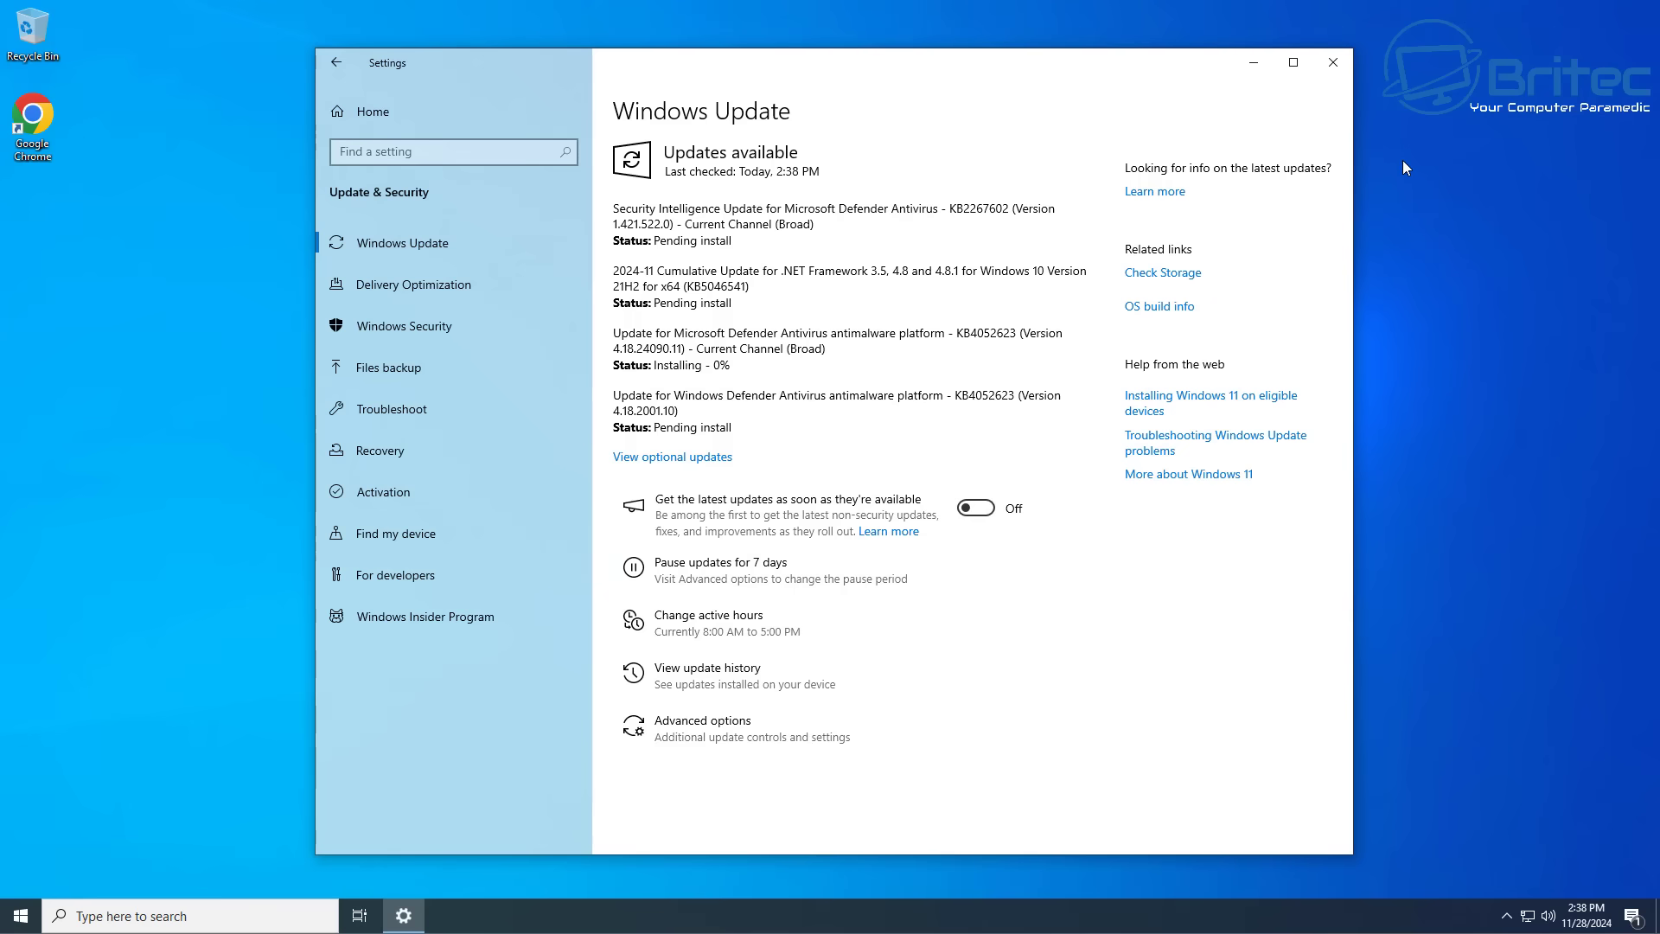
click(1333, 63)
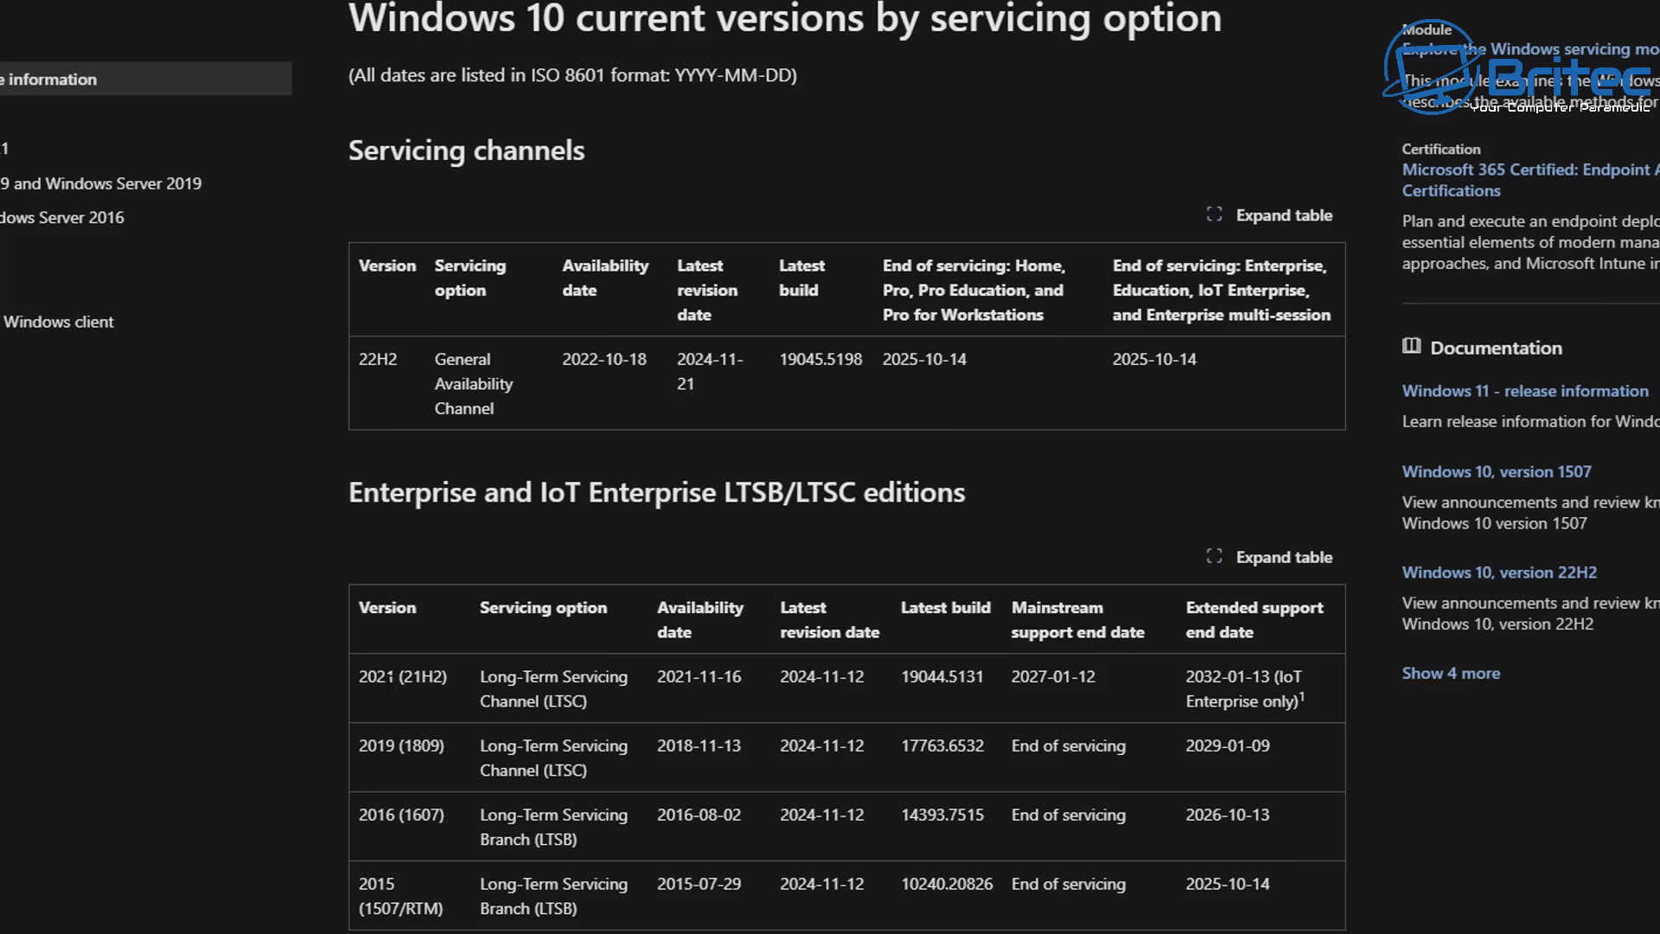
Highlight the 2021 (21H2) version and its 2032-01-13 extended support end date
drag(359, 676, 442, 676)
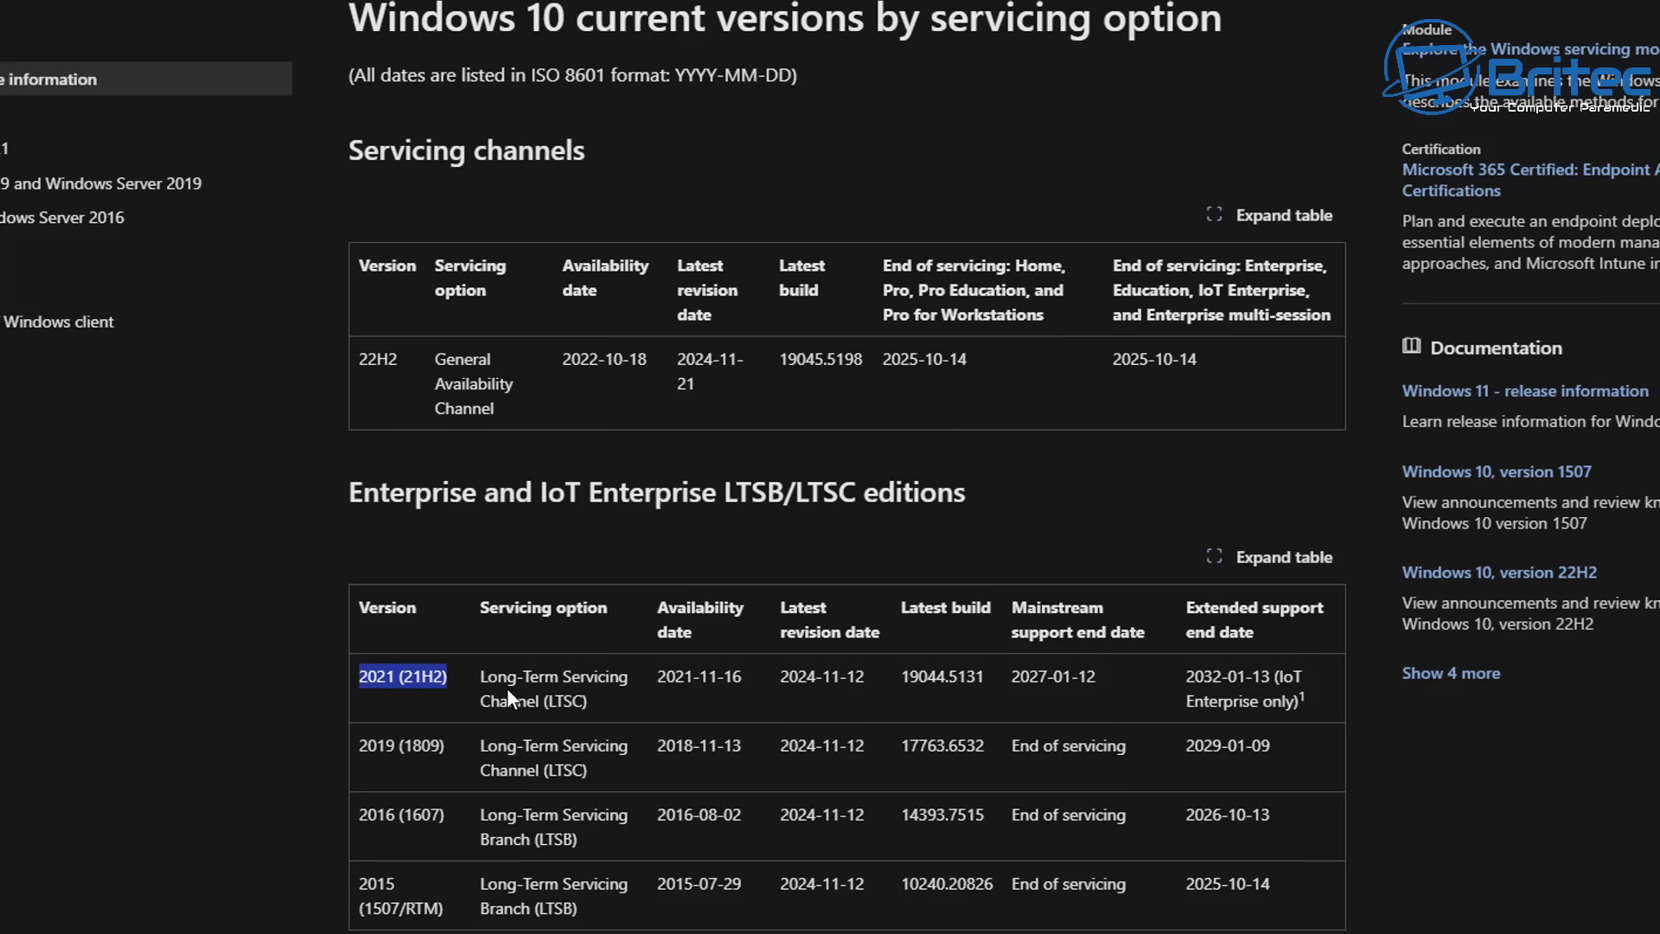
click(487, 678)
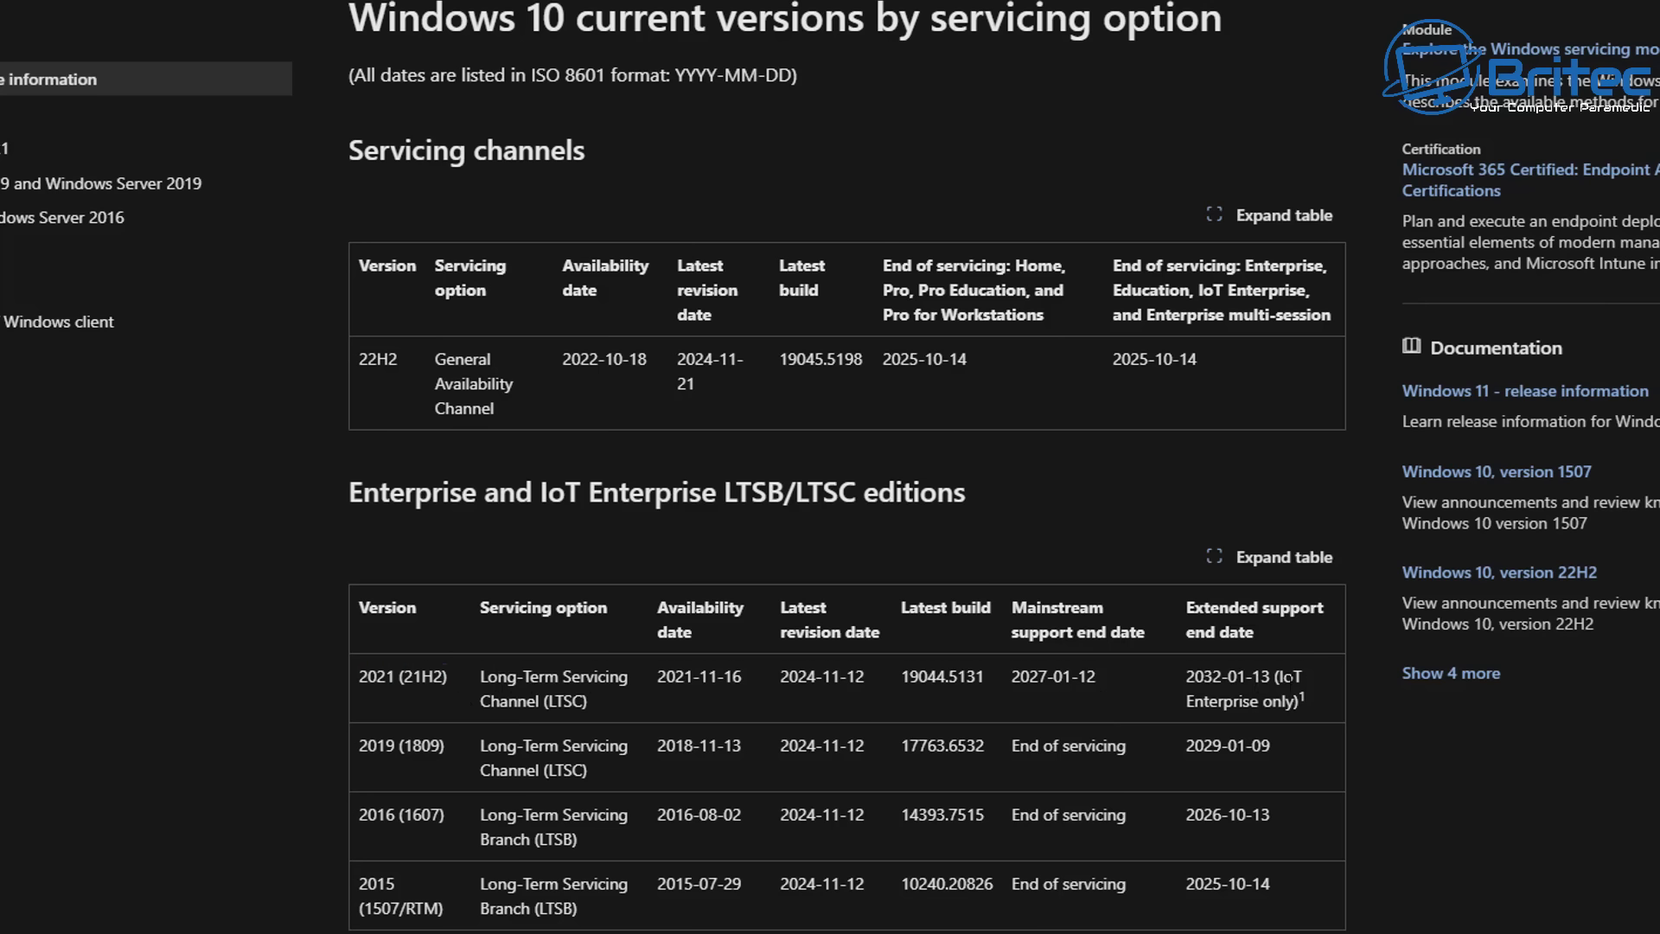
drag(1197, 676, 1305, 679)
click(1204, 682)
drag(1186, 677, 1309, 711)
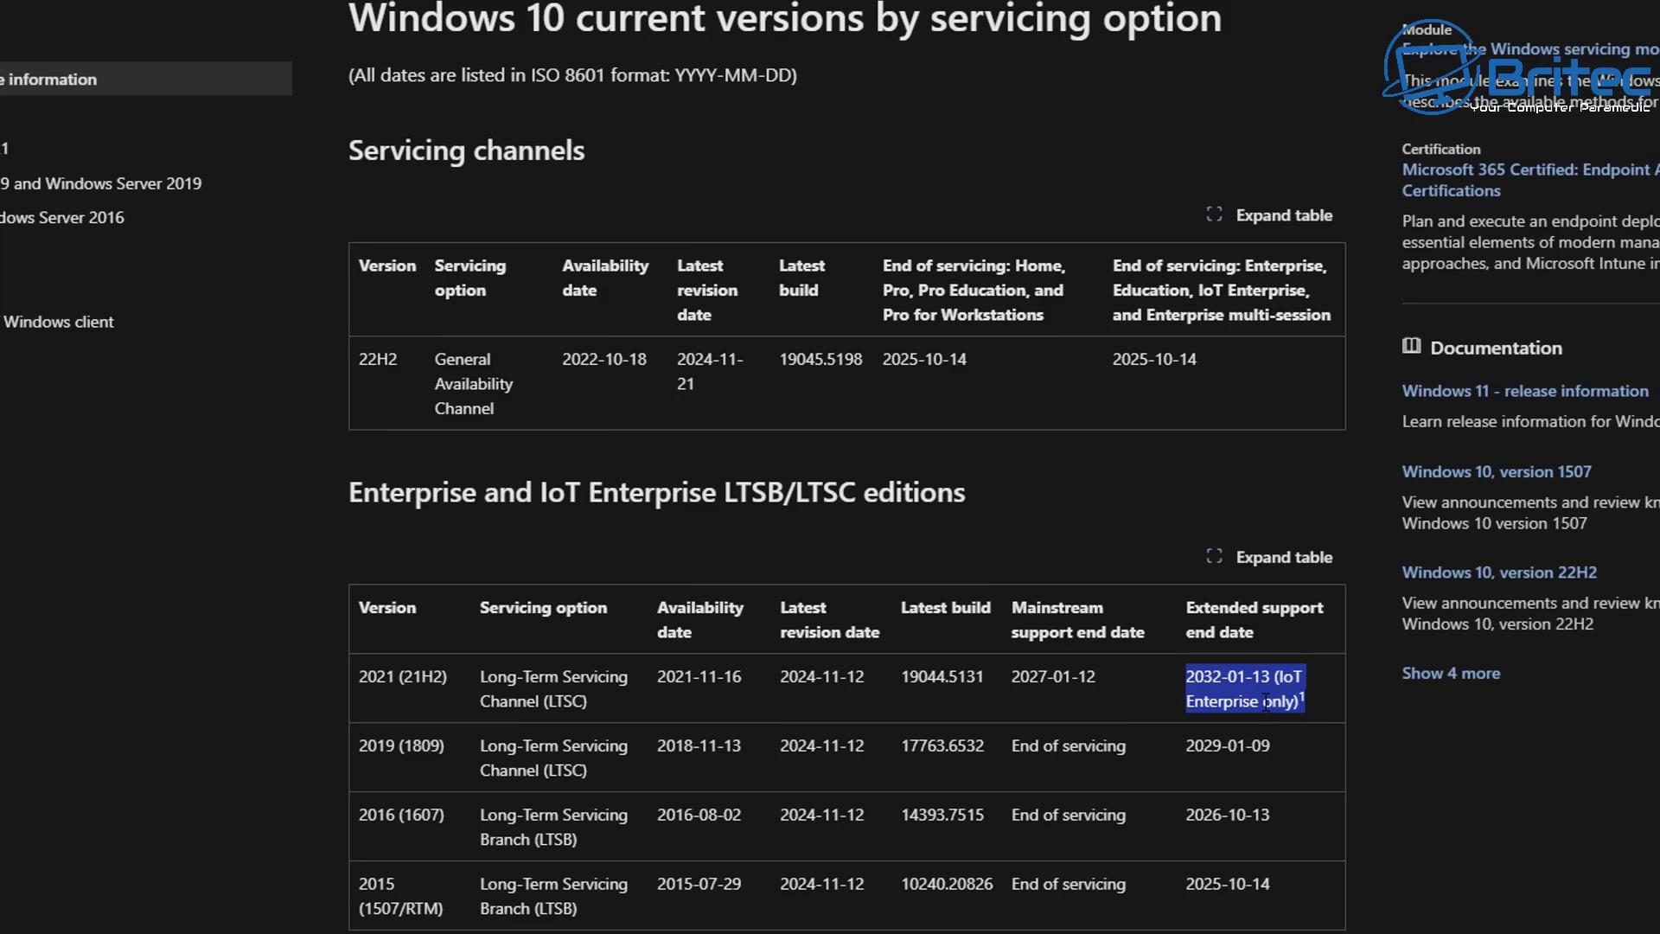
click(1317, 696)
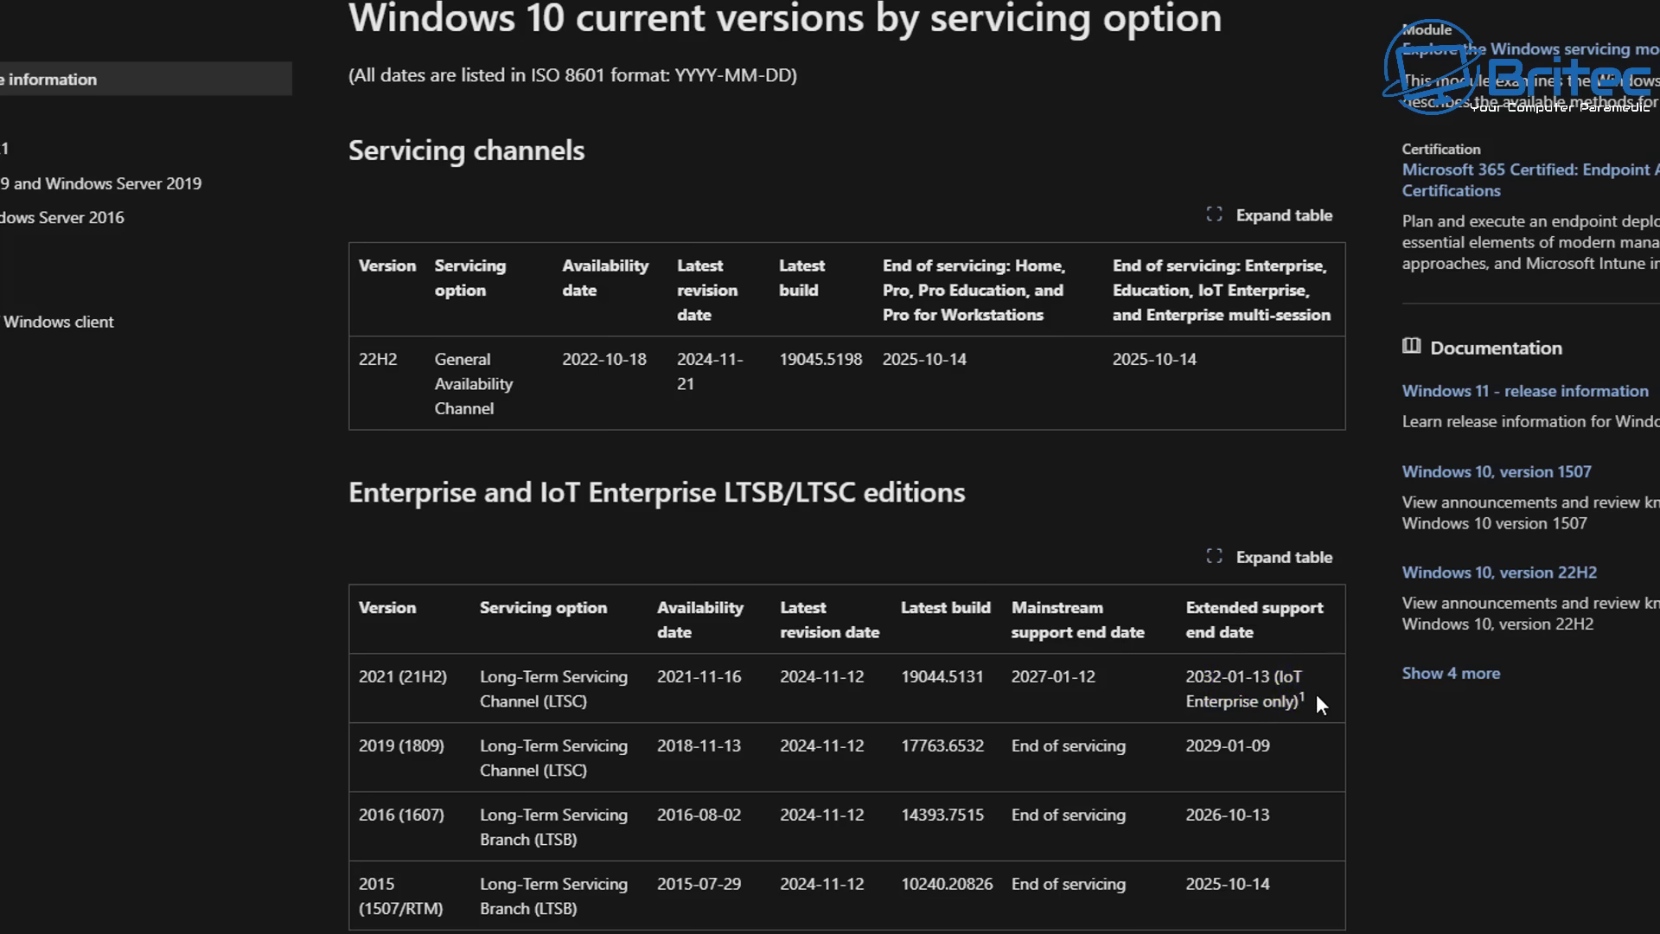